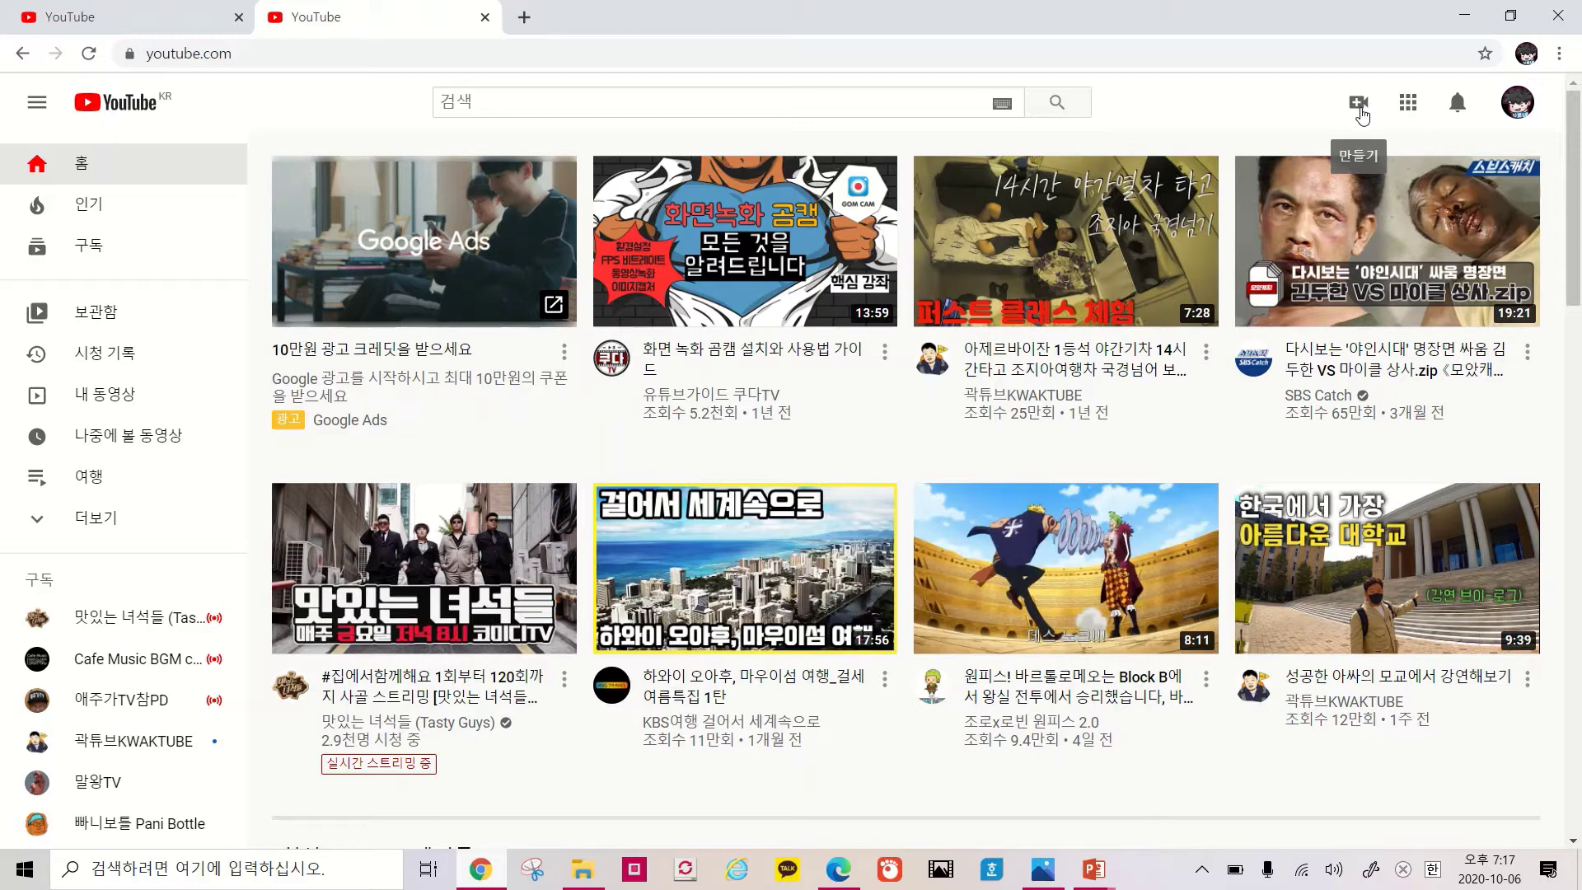
Choose 실시간 스트리밍 시작 from YouTube's Create menu to open the live dashboard
click(1362, 115)
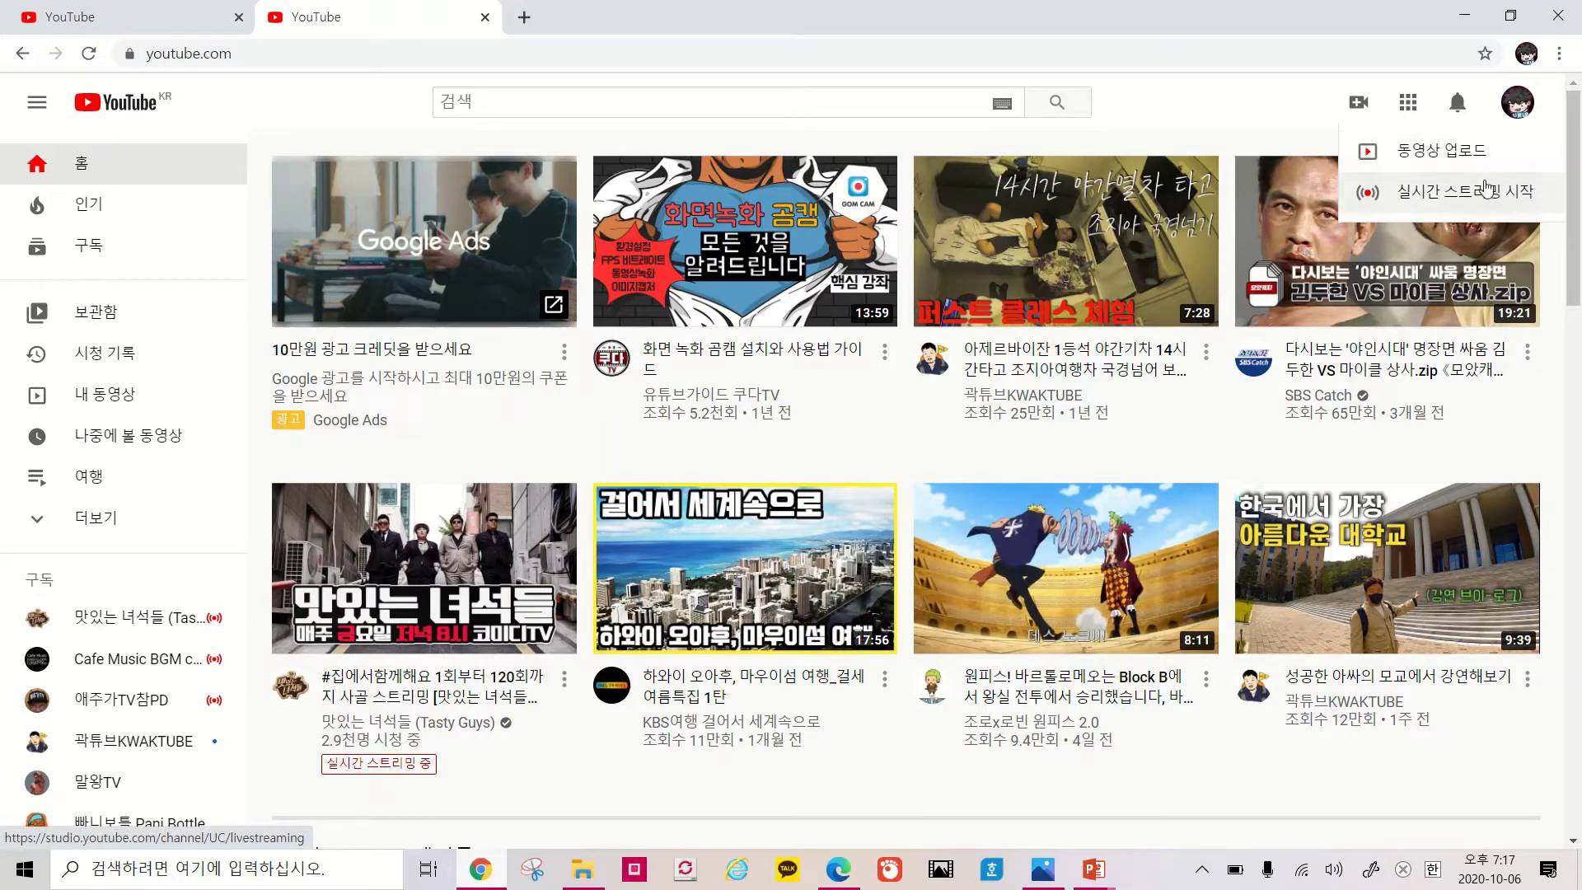
click(1485, 194)
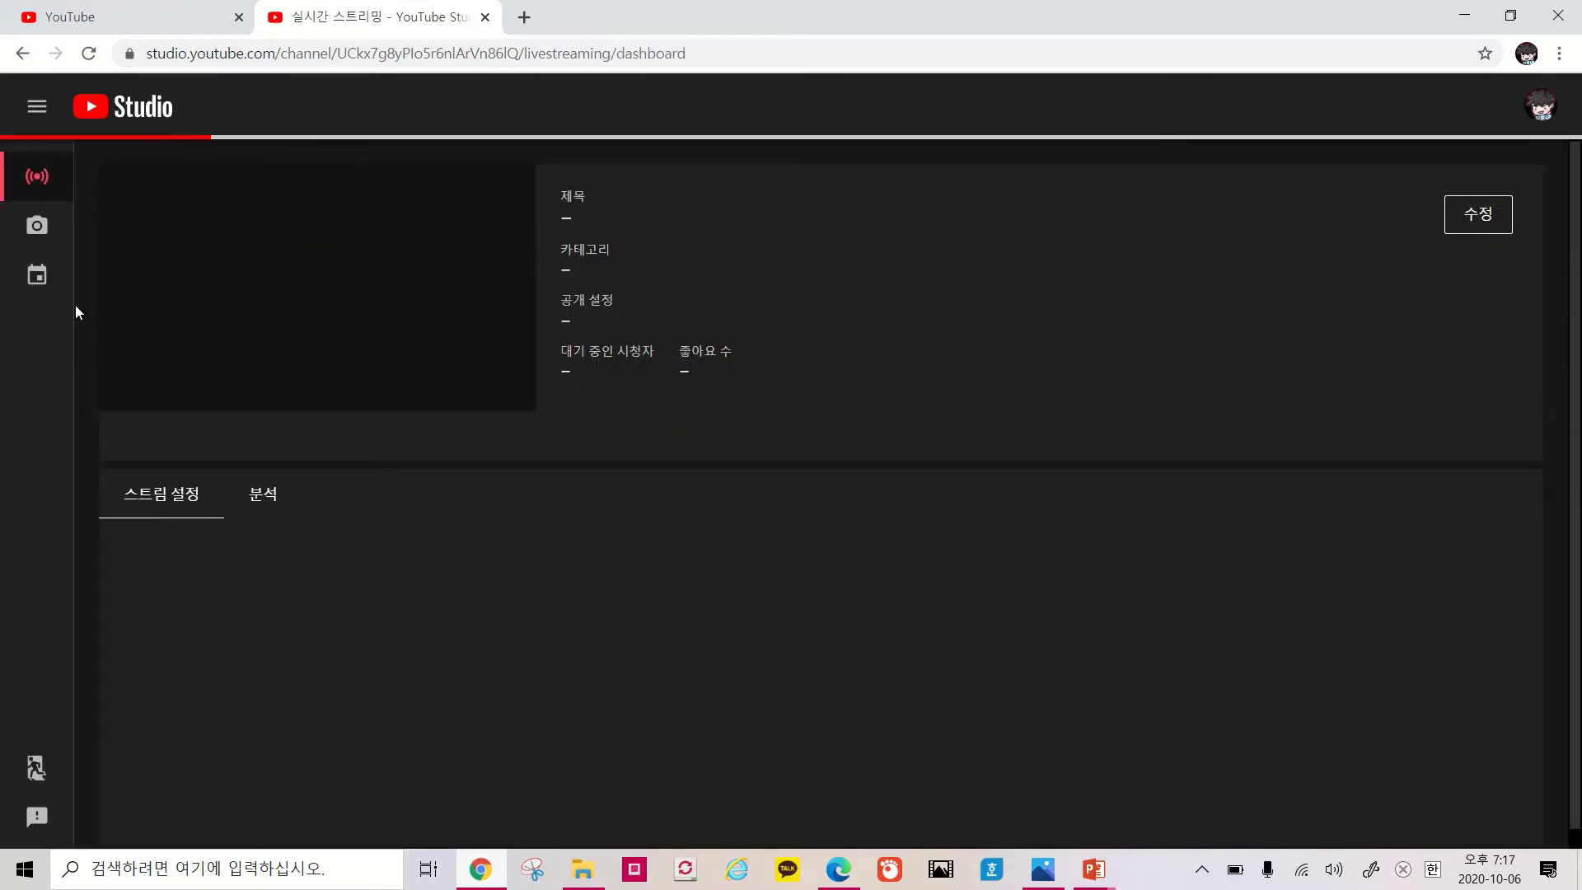
Expand the YouTube Studio sidebar to reach the 스트림 setup page for 연습 수업8
click(37, 106)
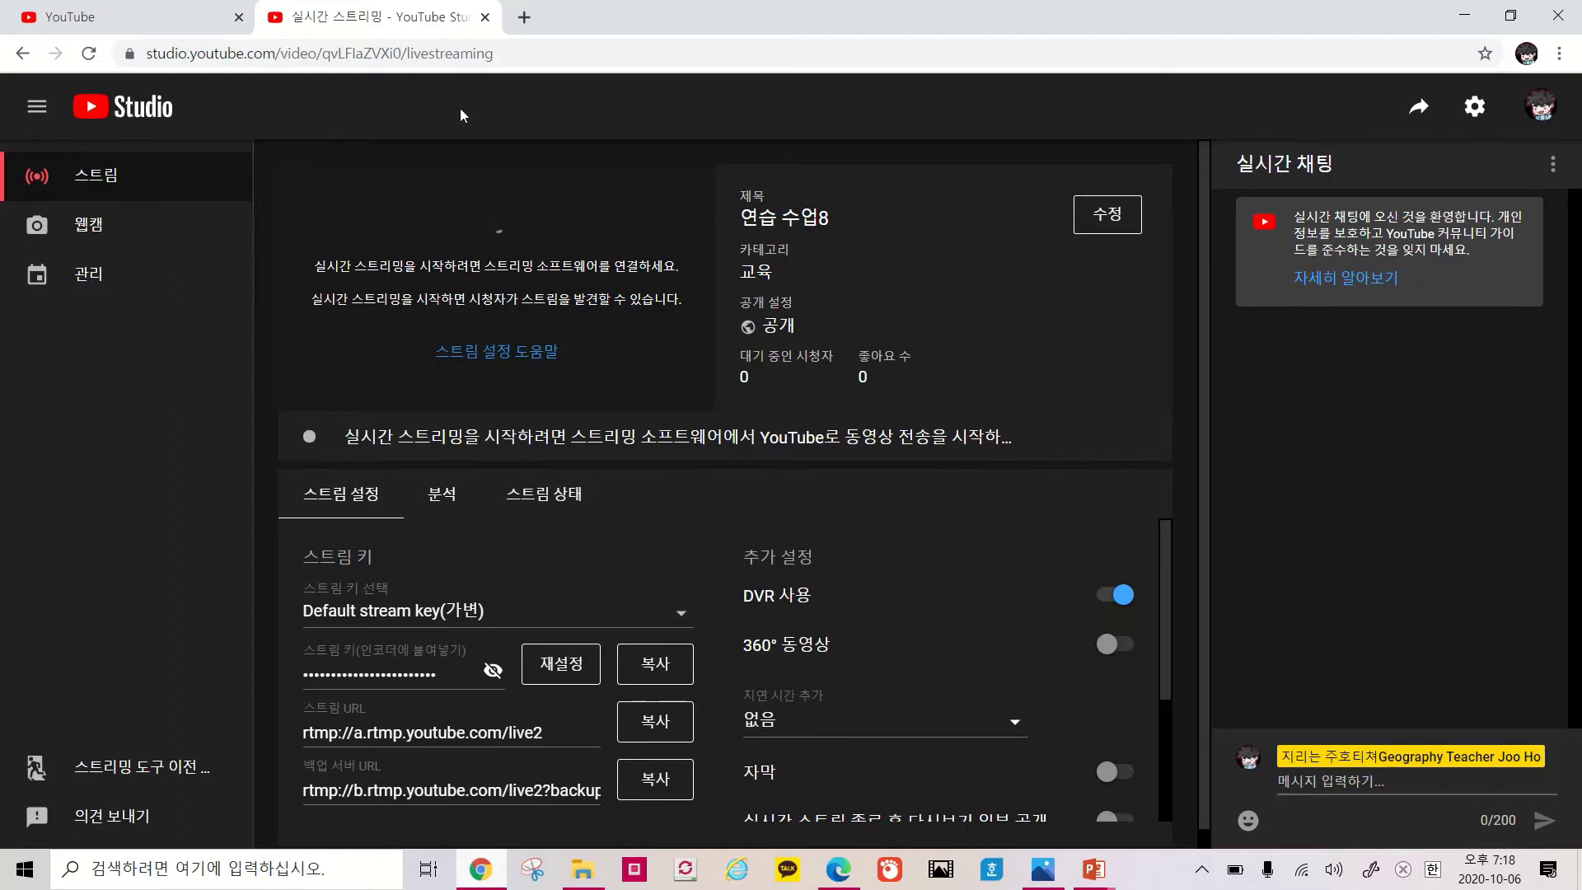
click(1094, 869)
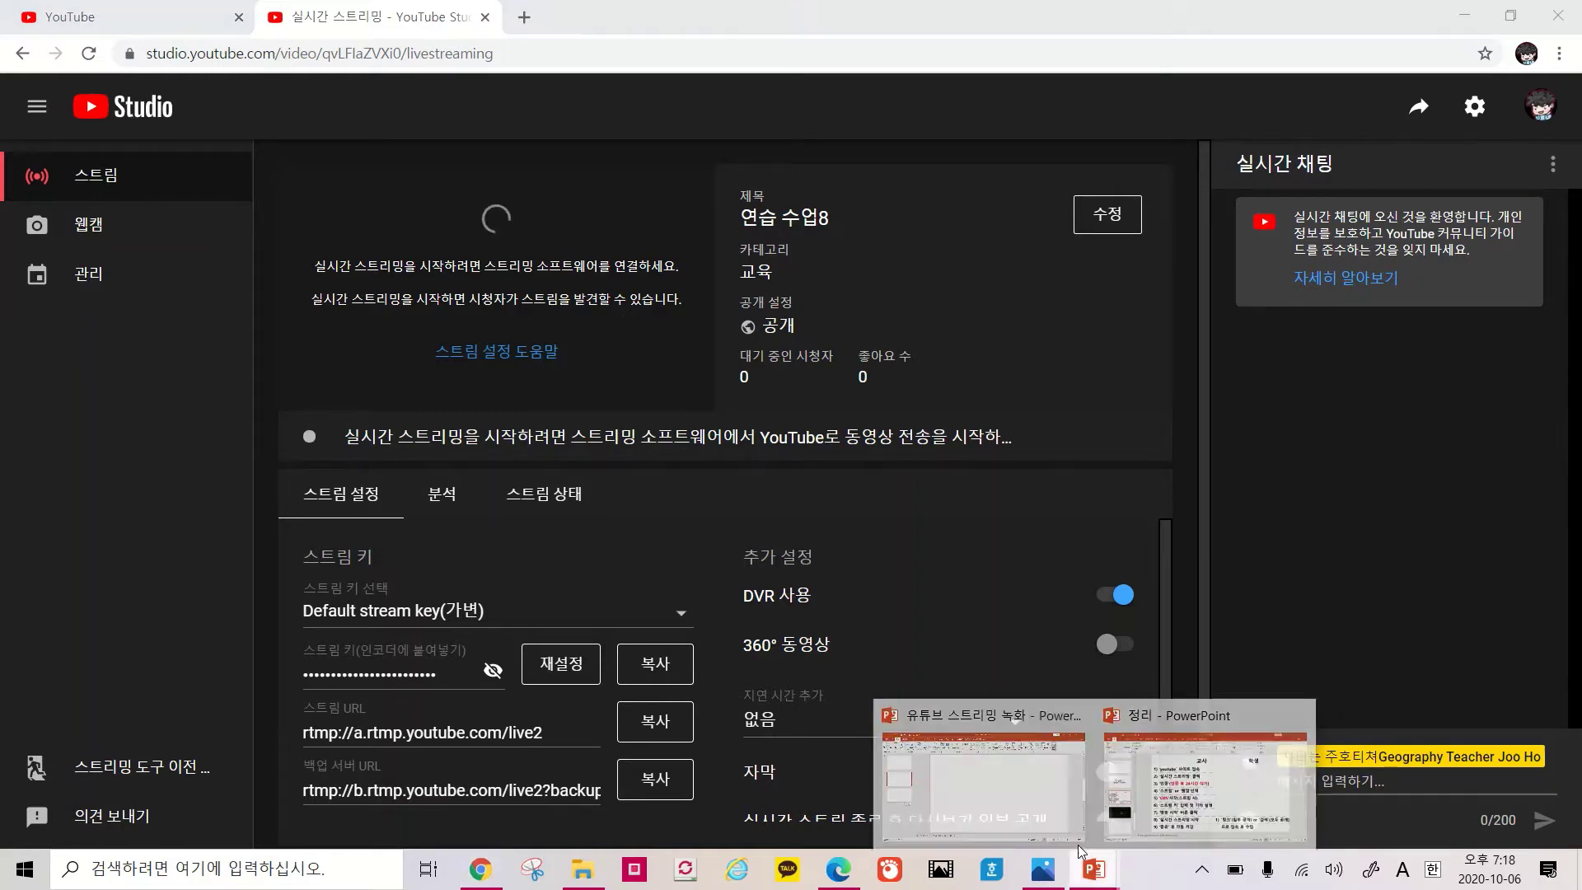
click(1142, 779)
click(146, 611)
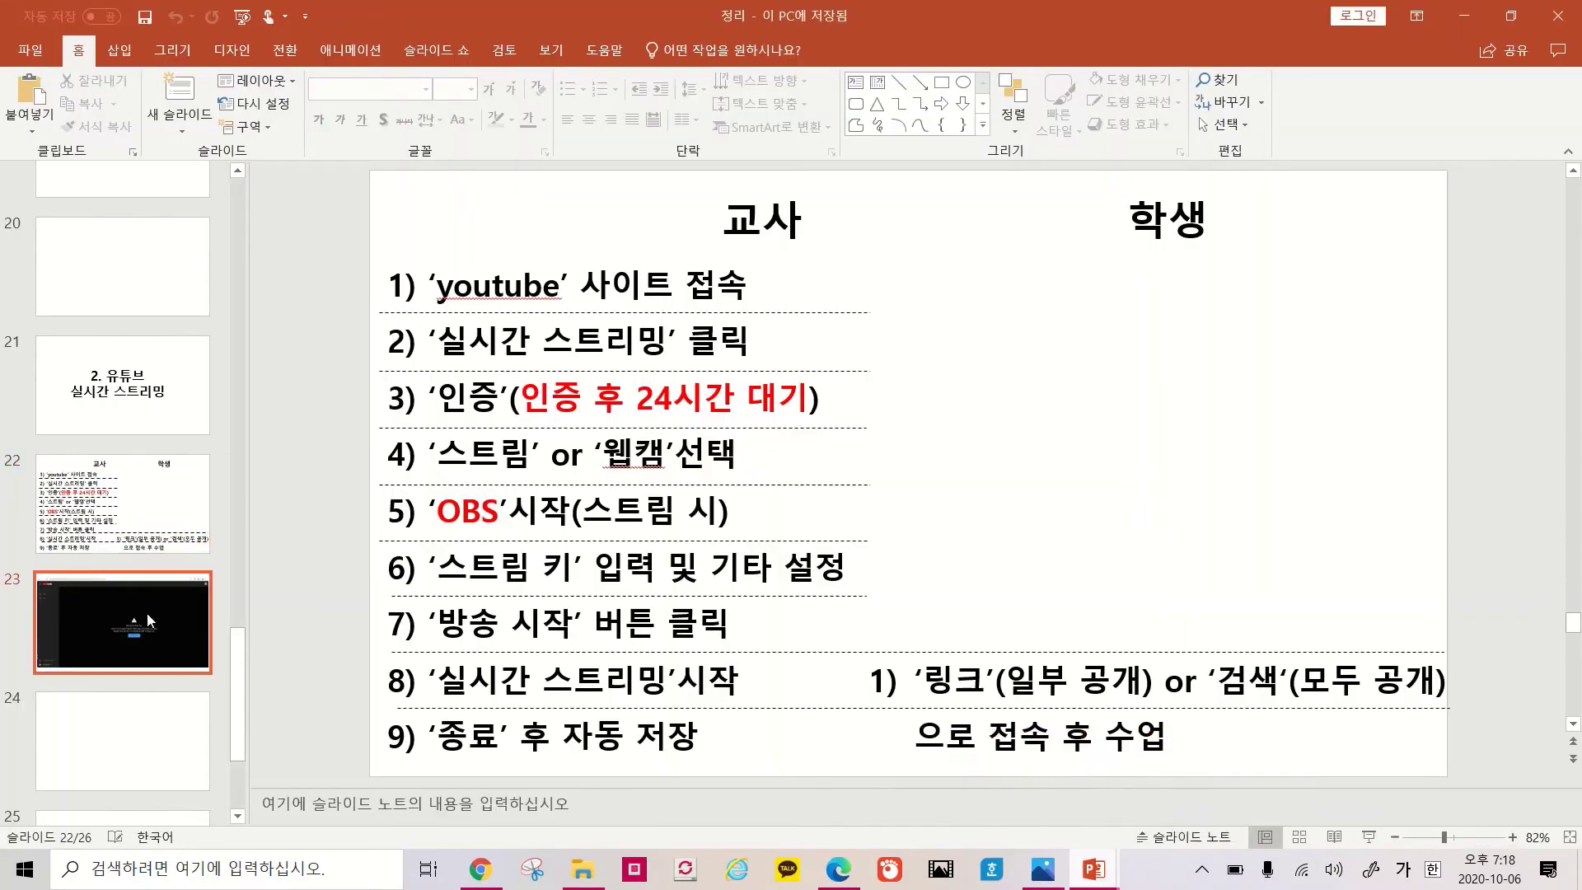
key(shift+F5)
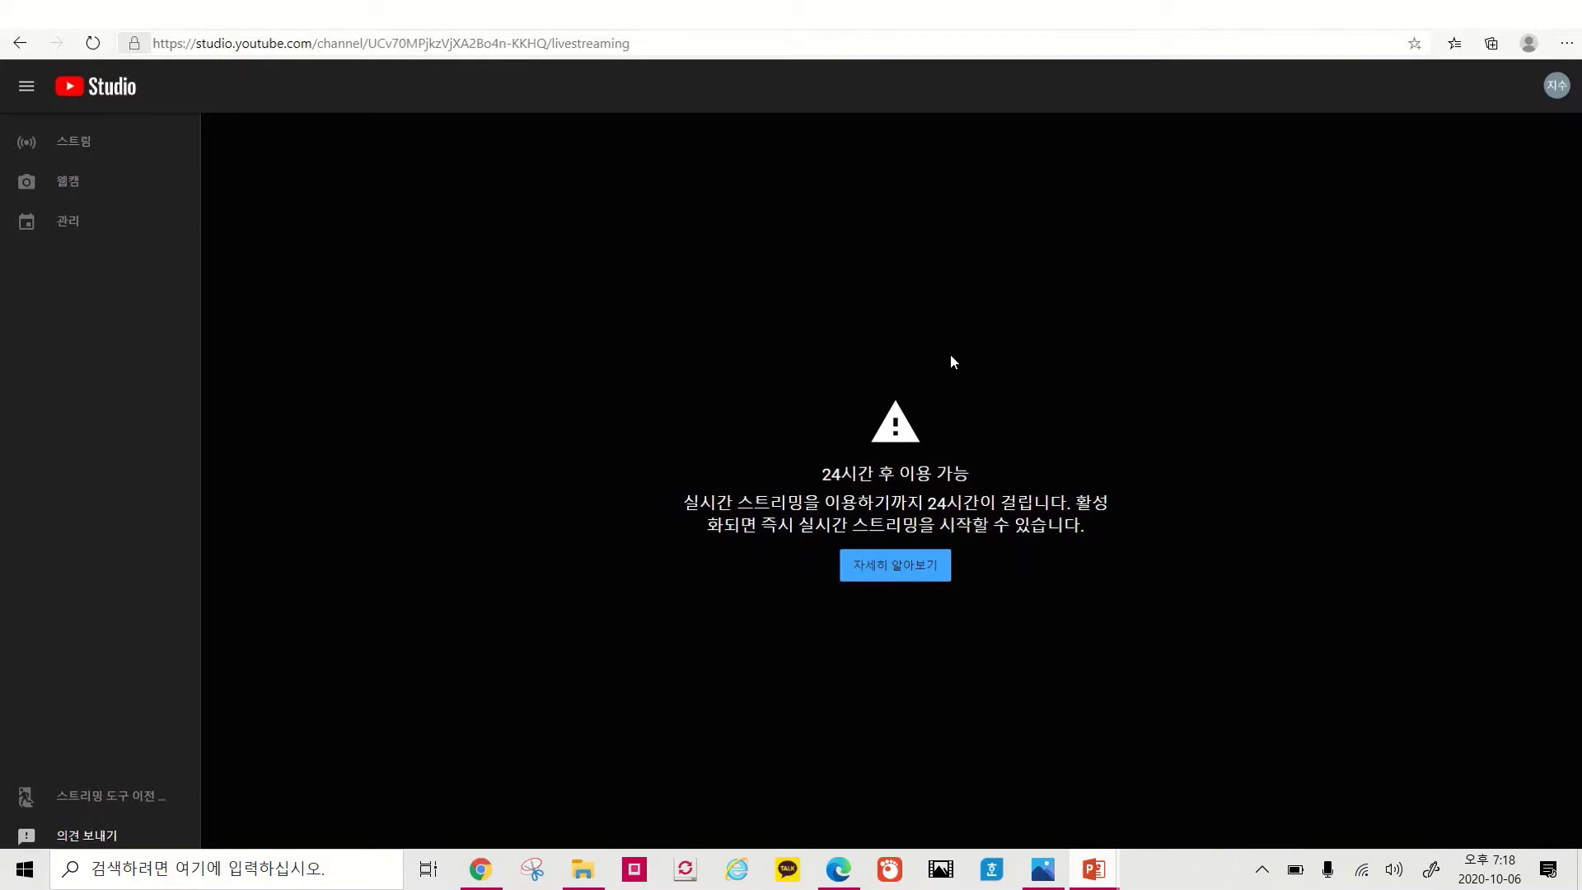
key(alt+Tab)
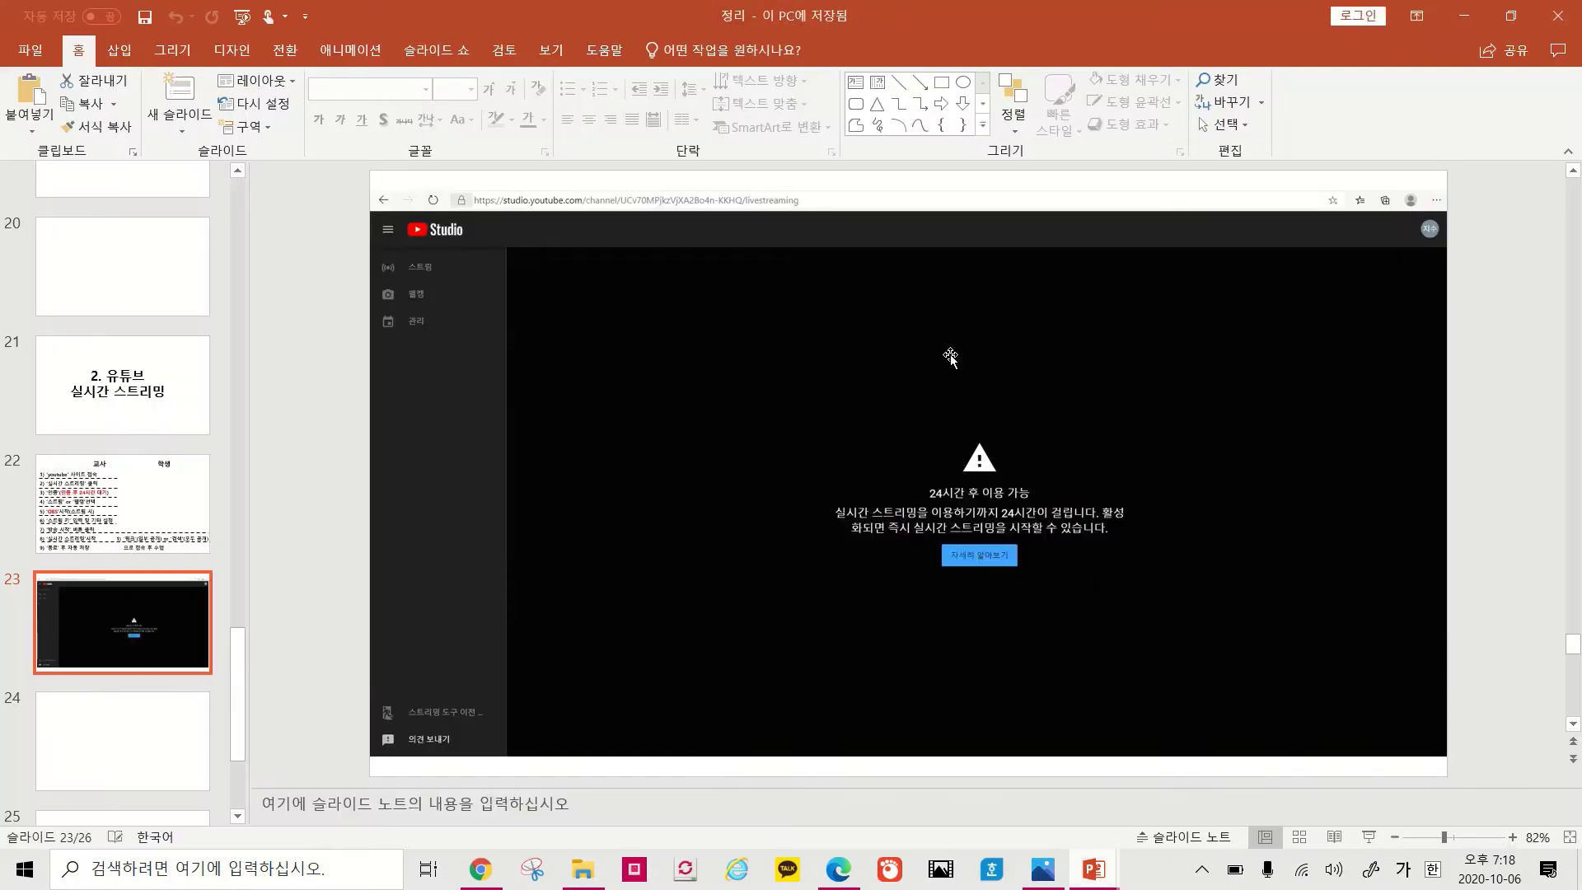
key(alt+Tab)
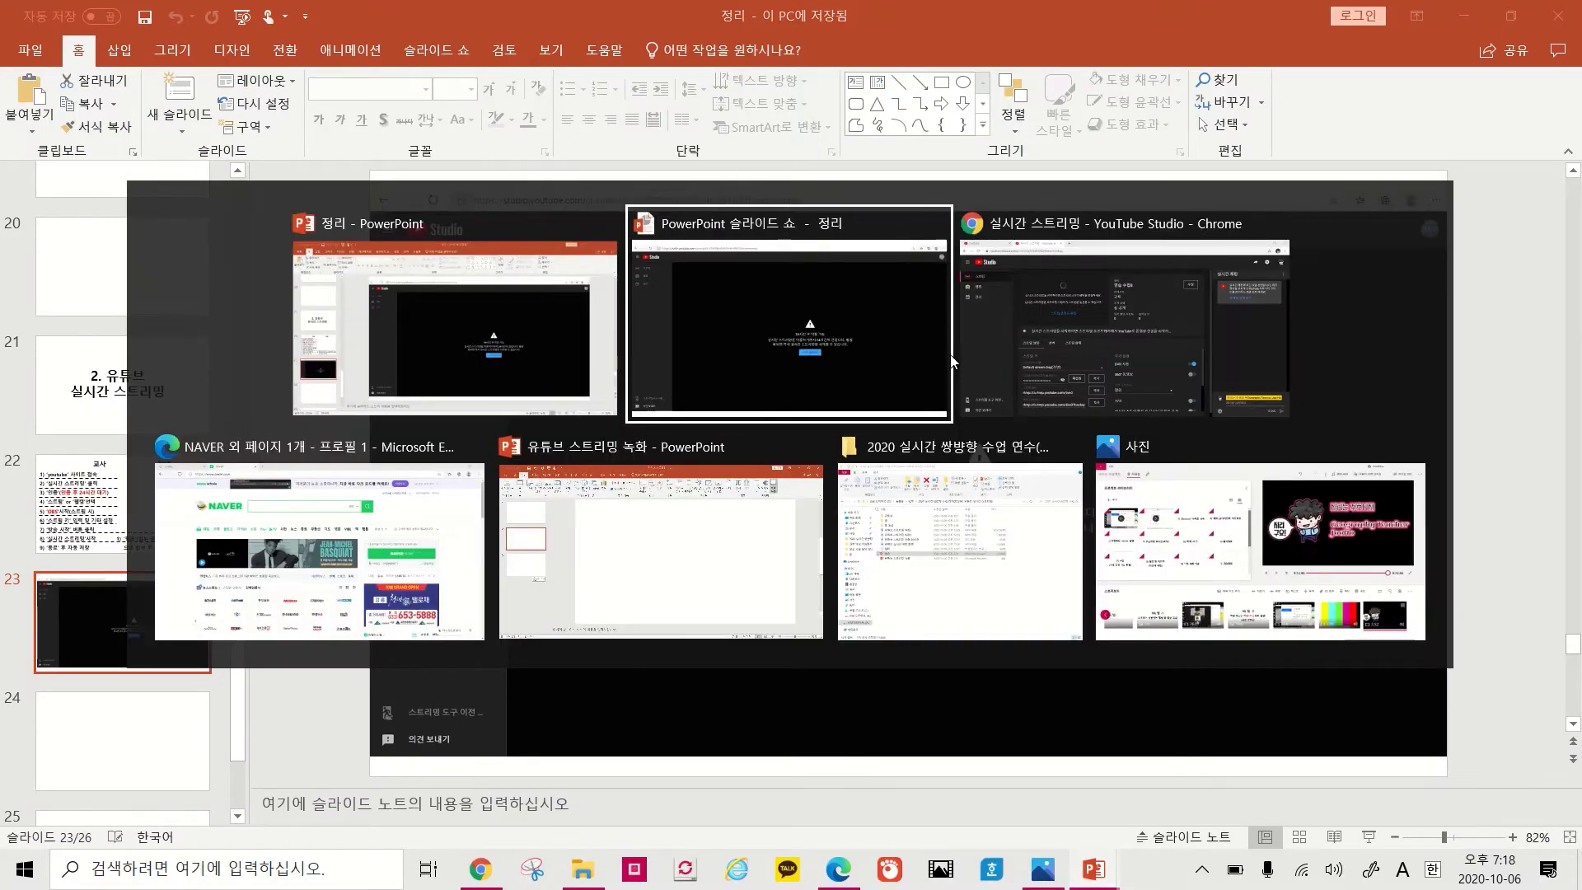
key(Escape)
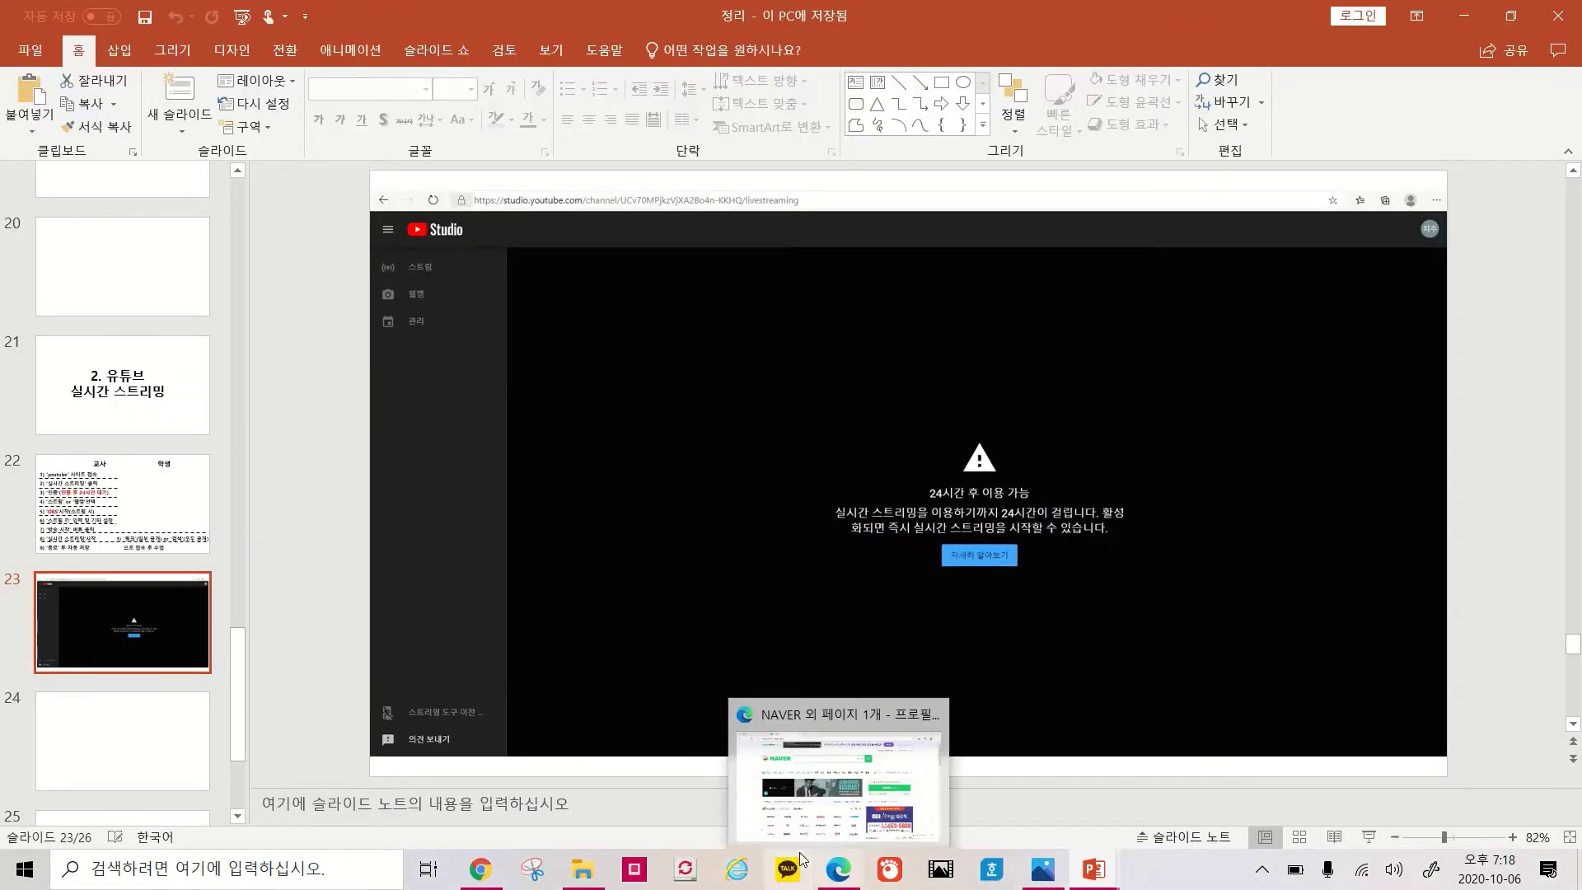
click(480, 869)
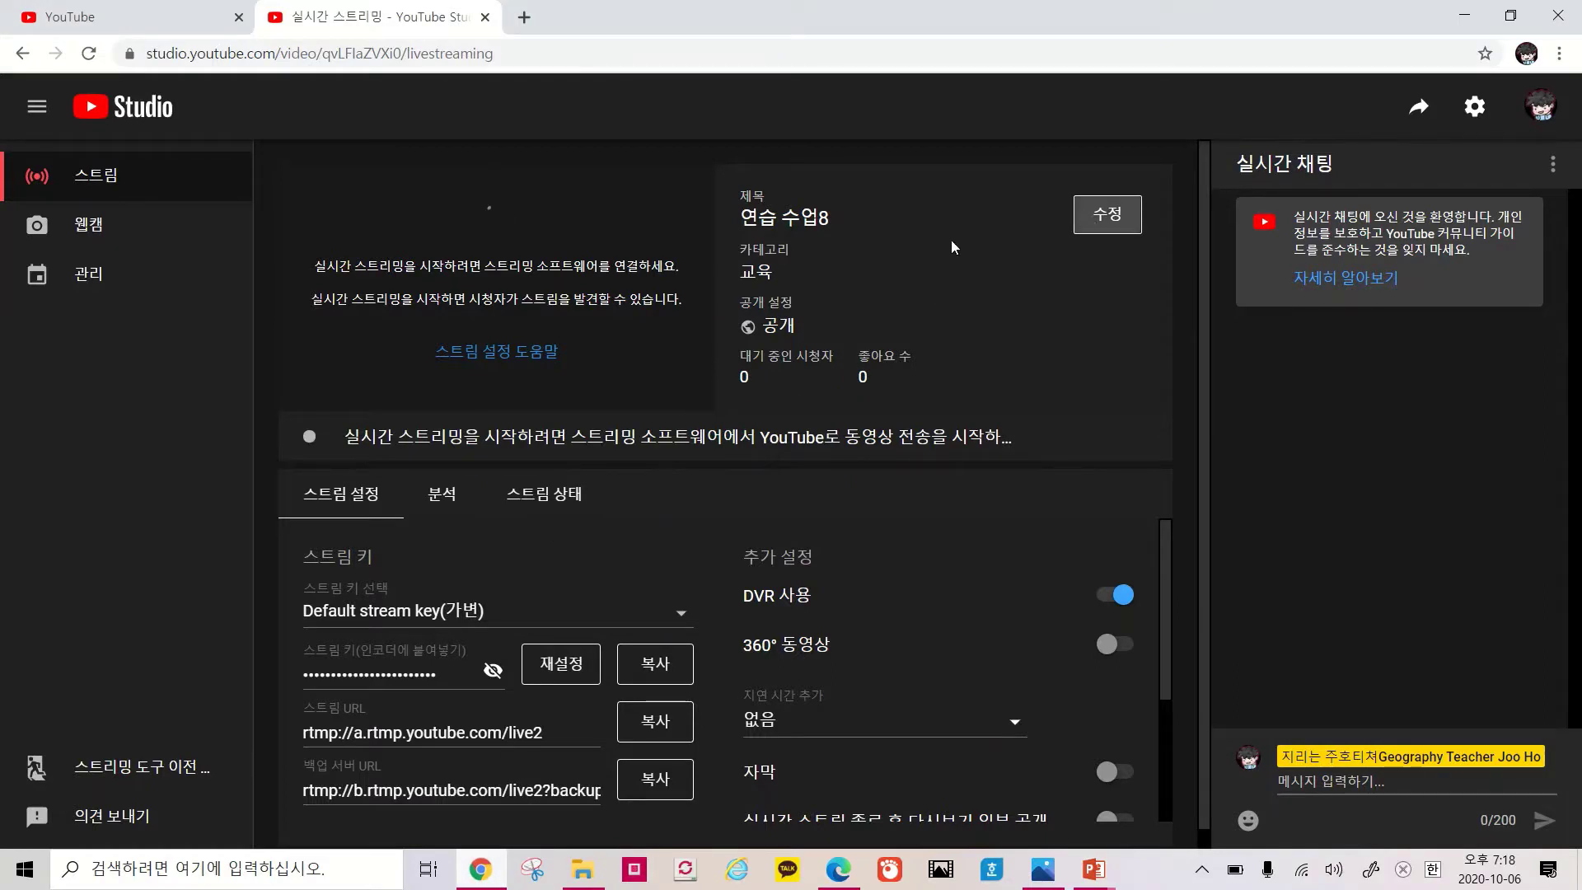
Retitle the stream from 연습 수업8 to '1학년 사회 8.1. 문화의 이해'
drag(739, 194, 979, 432)
click(1106, 219)
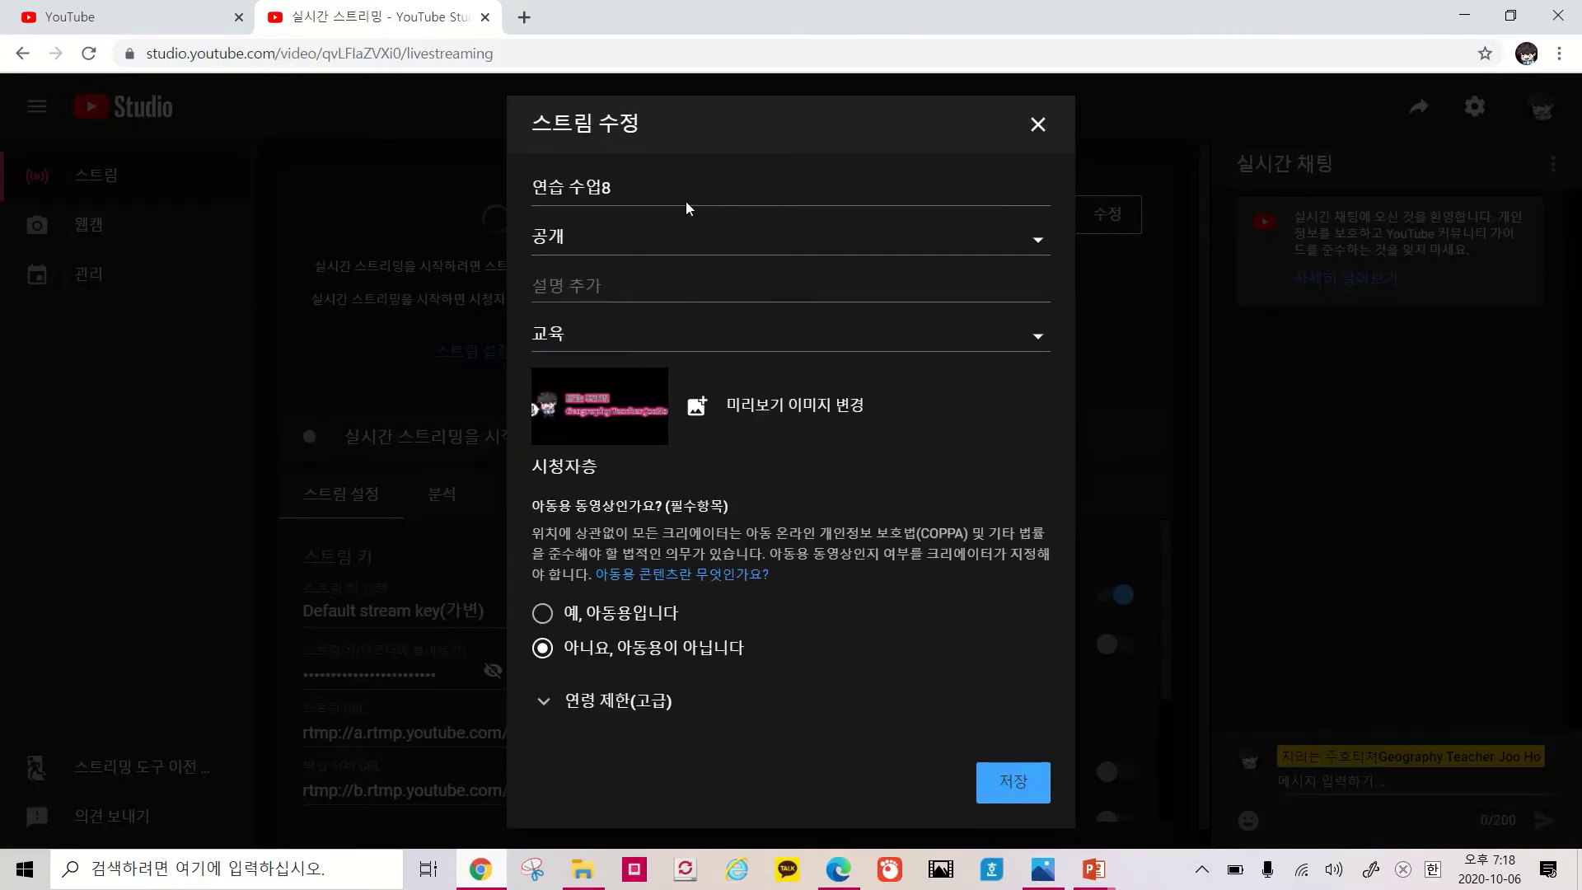
drag(686, 187, 515, 180)
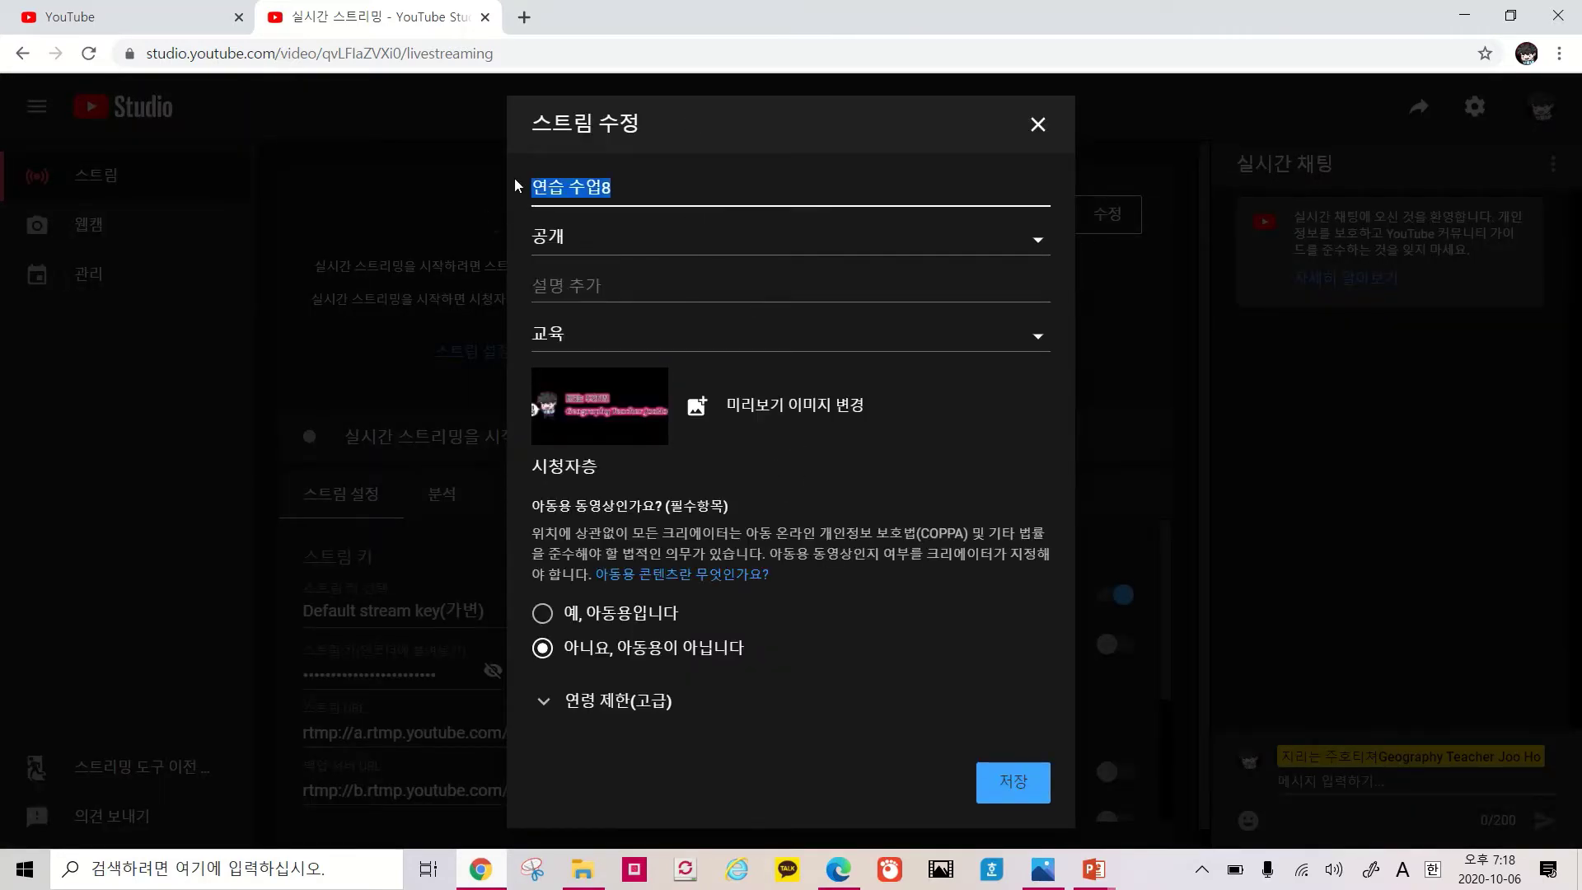
text(1)
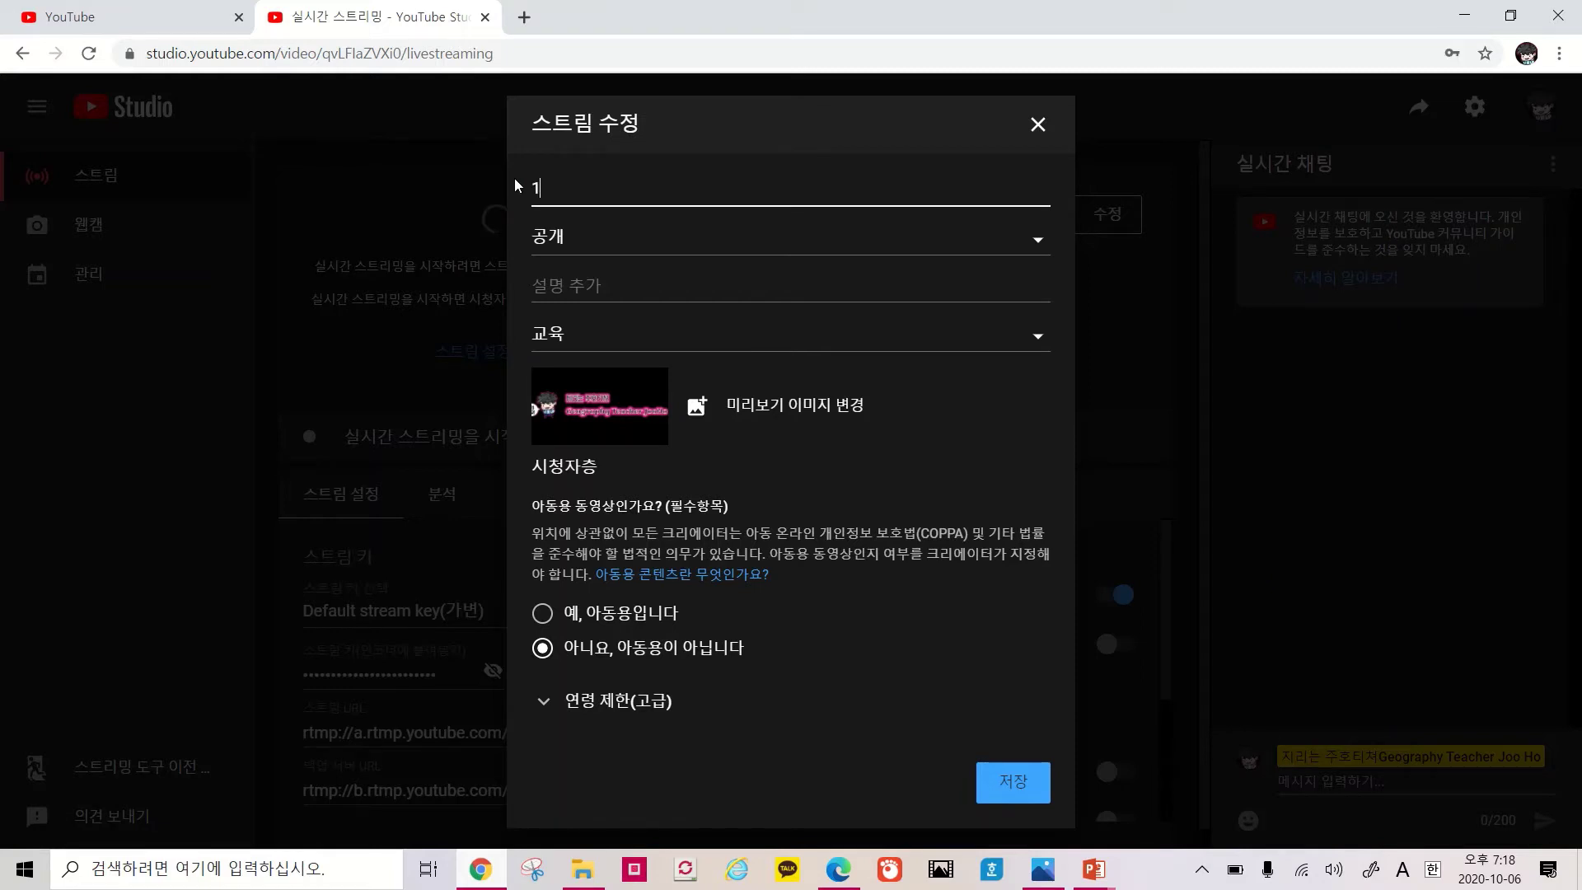
text(gk)
key(BackSpace)
key(BackSpace)
key(Hangul)
text(학년 사회 8.1. 문화의 이해)
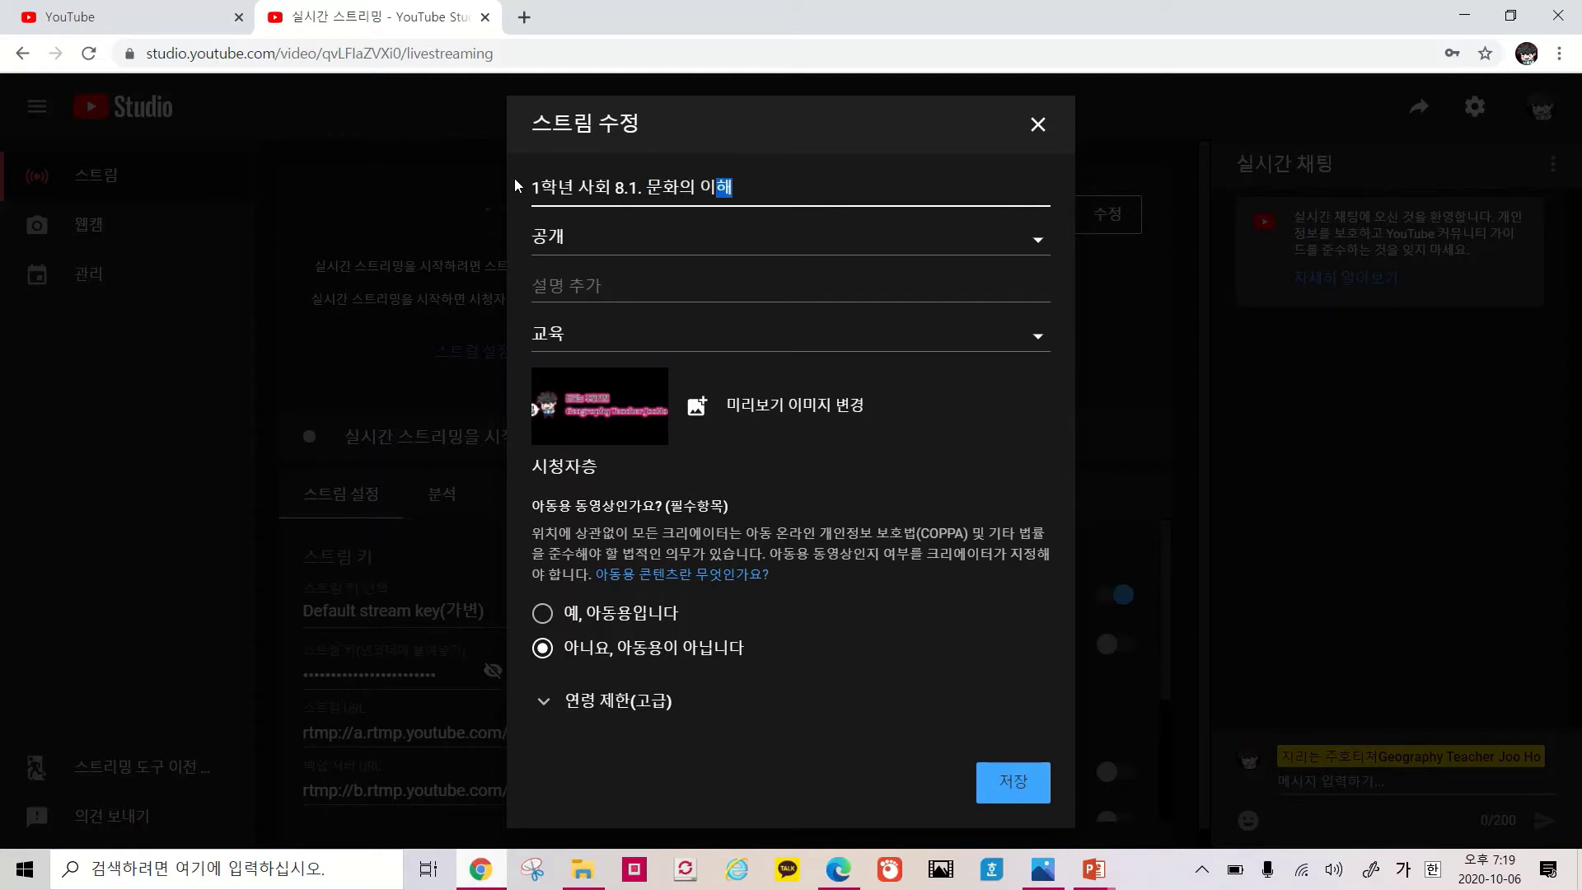
Set the stream's visibility to 일부 공개 (unlisted) and save the details
click(621, 241)
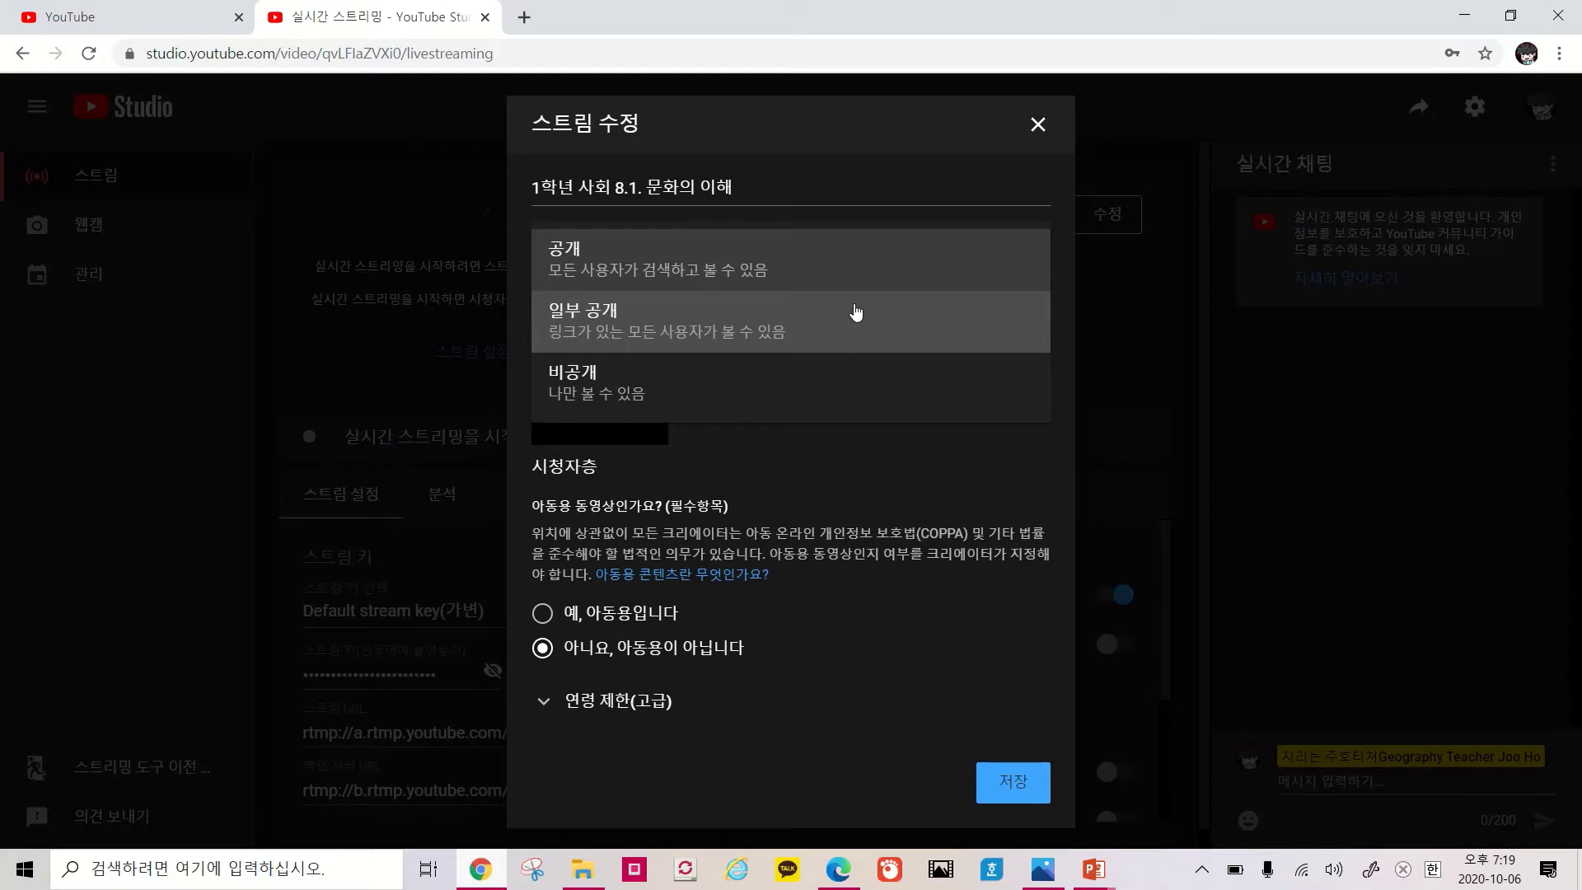
click(856, 312)
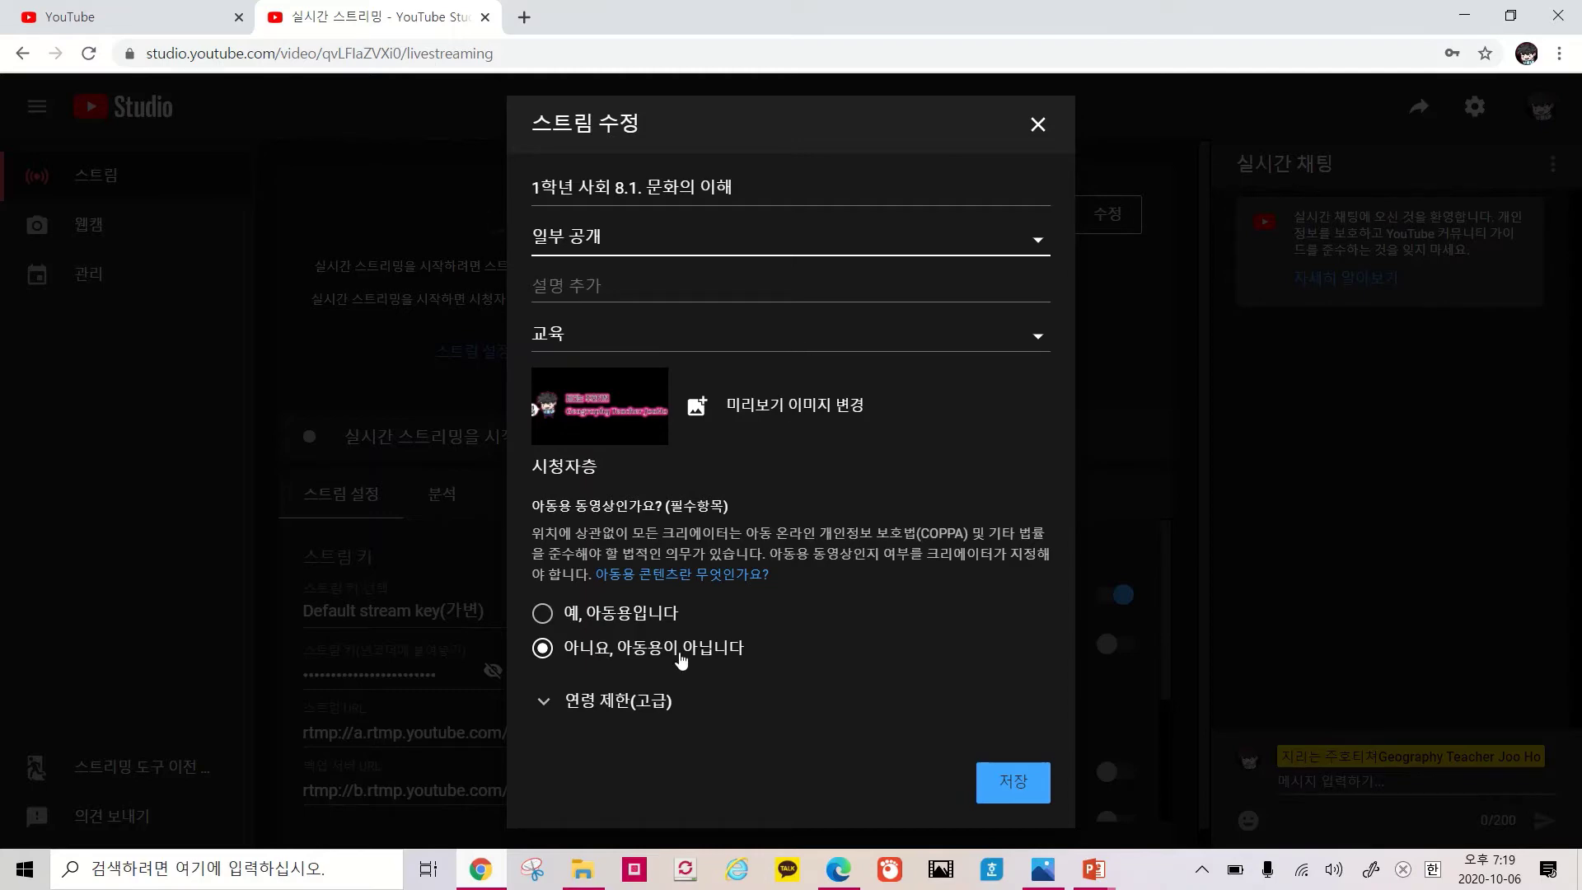
click(996, 789)
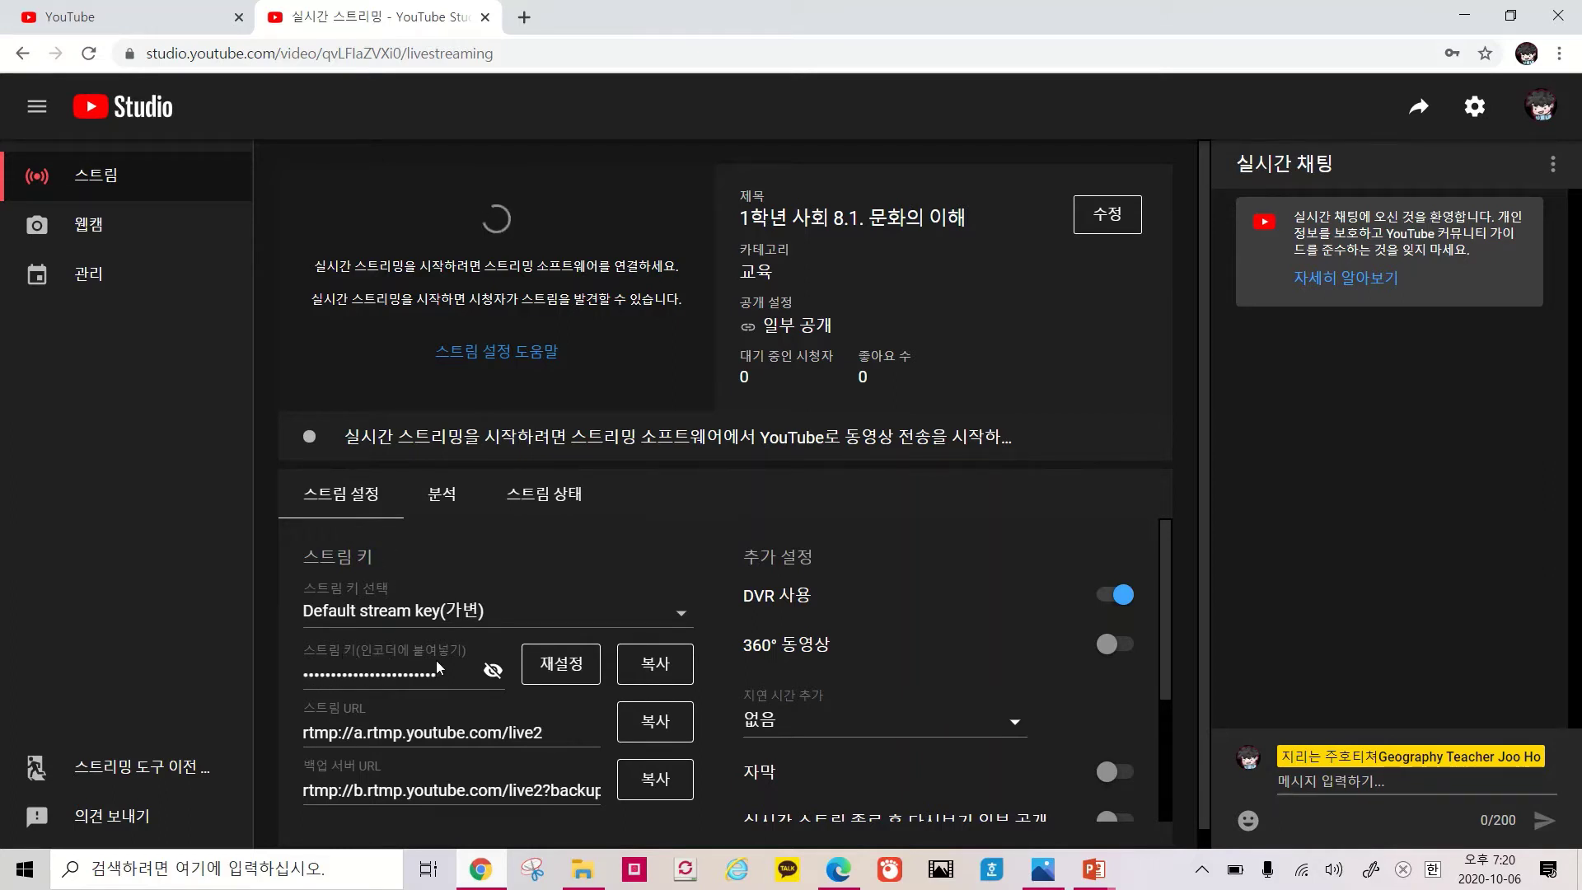
Briefly reveal the stream key, hide it, then copy it with 복사
click(493, 673)
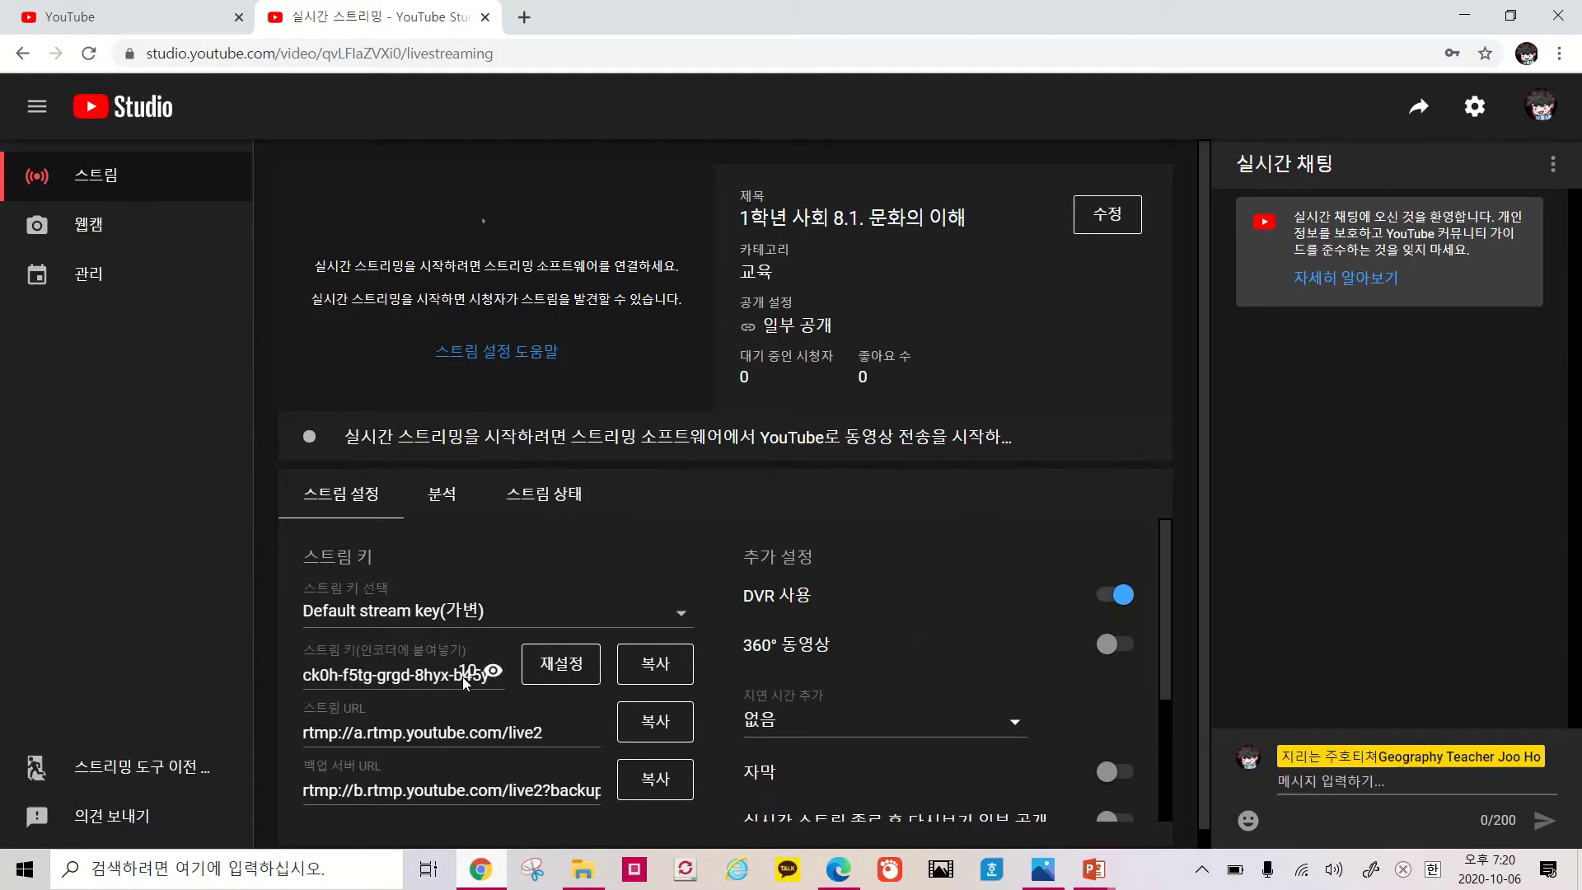
click(492, 671)
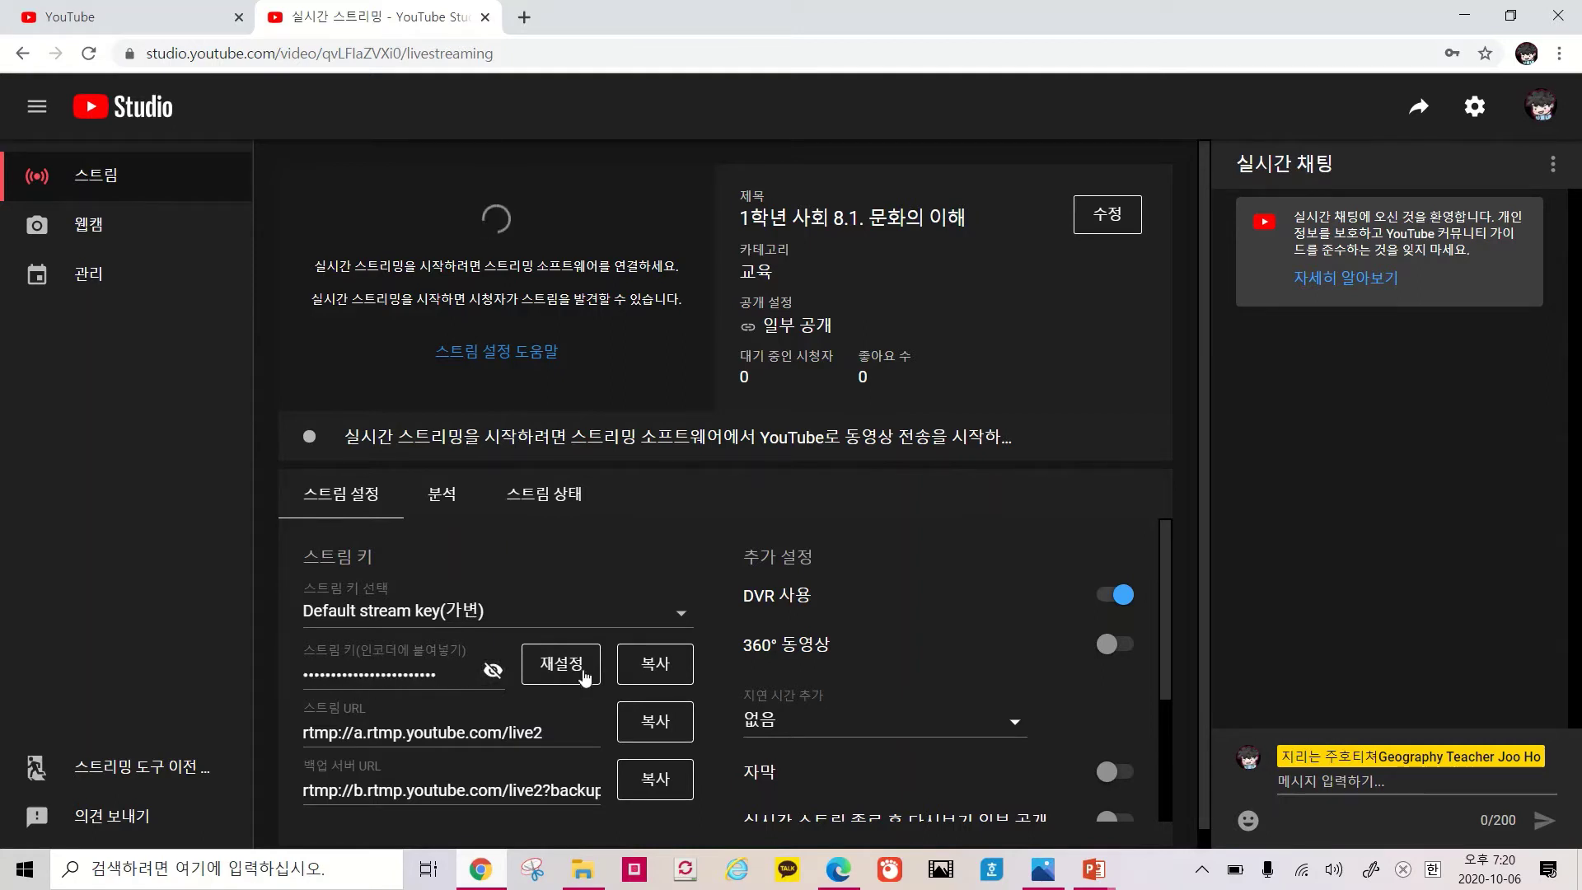
click(645, 669)
Search NAVER for 'OBS studio' in a new Chrome tab
click(524, 18)
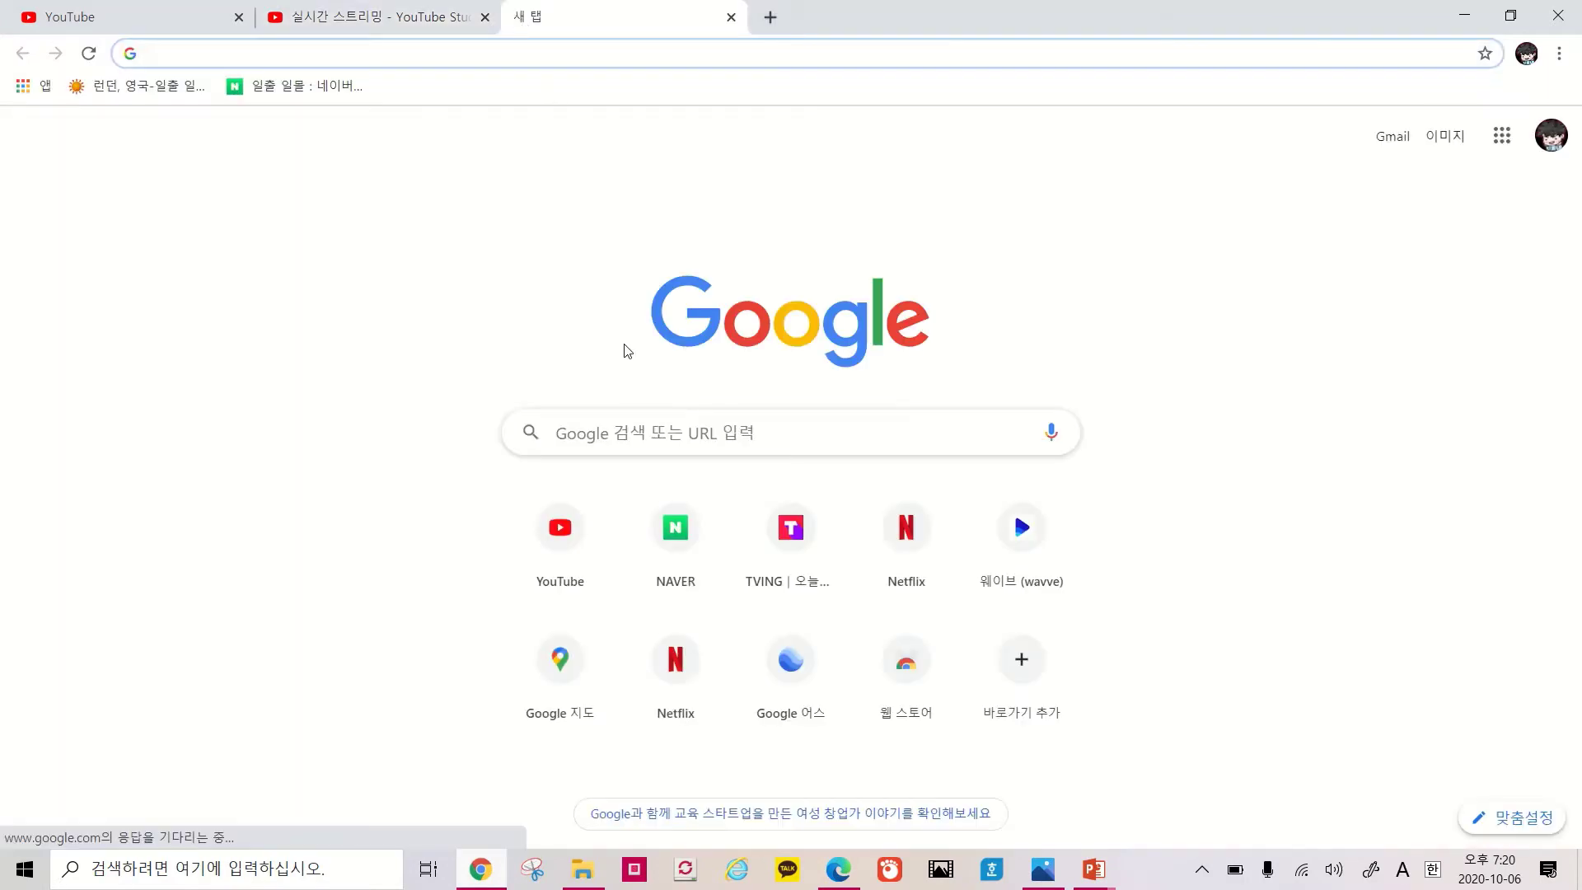
click(659, 525)
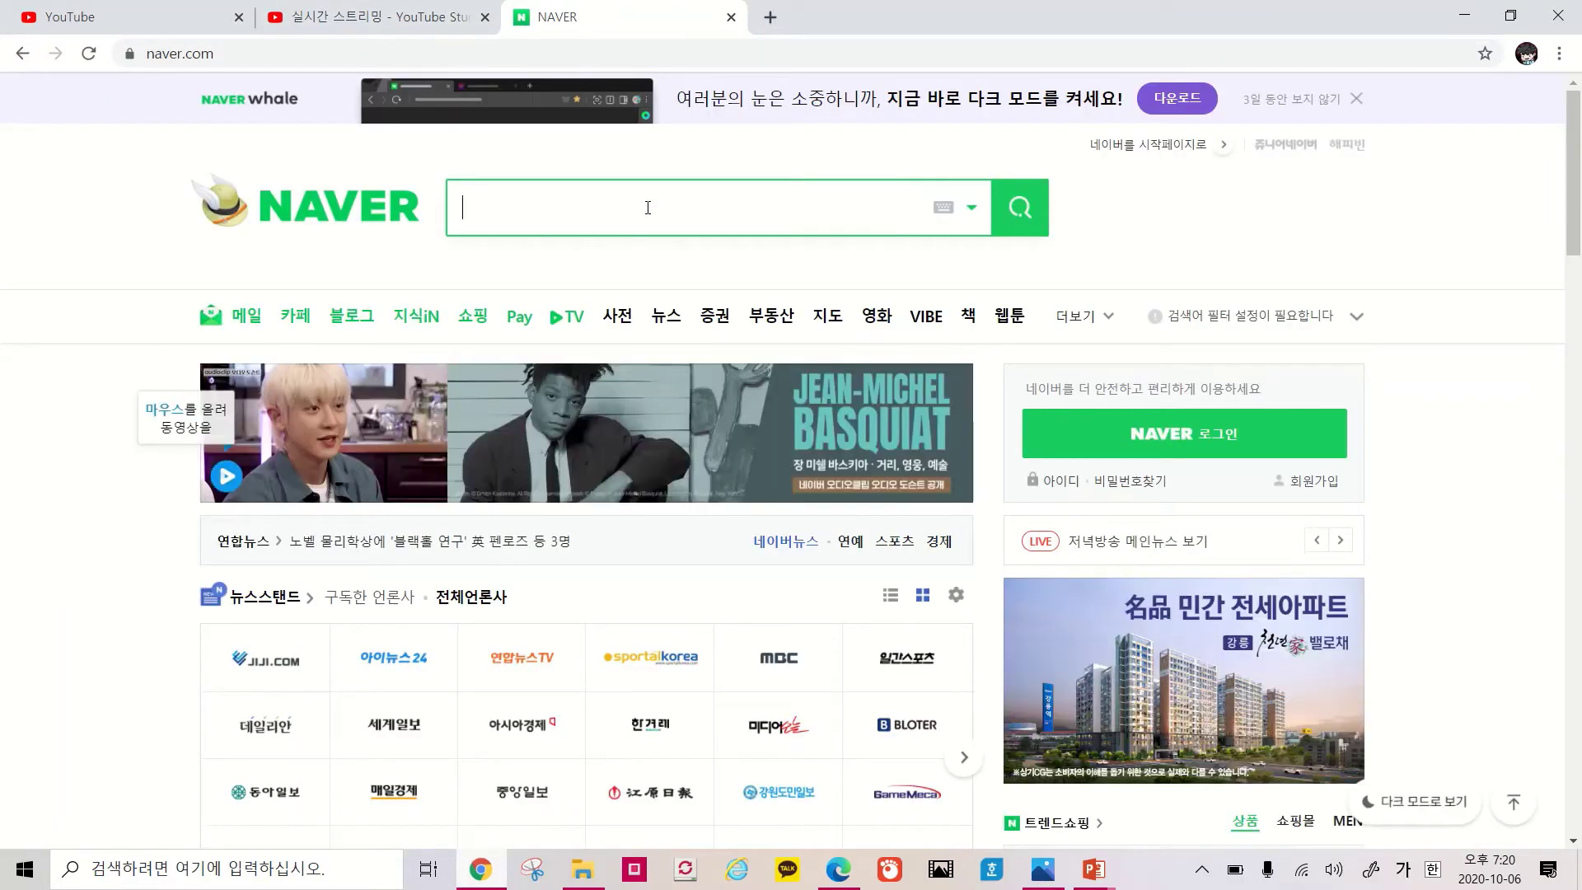
text(ㅇ)
key(BackSpace)
text(OBS)
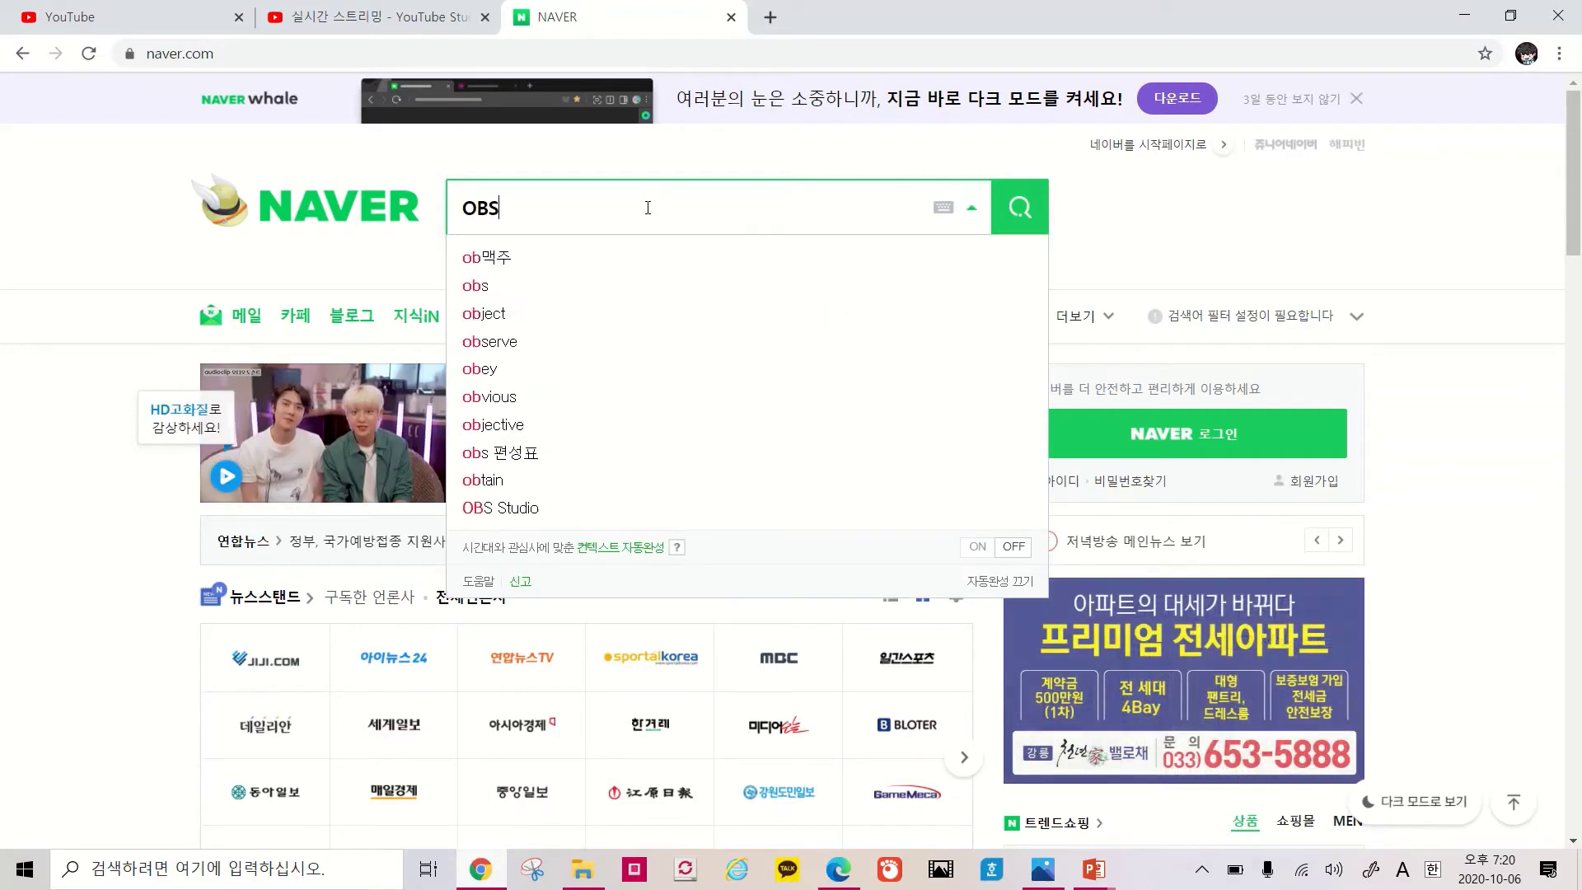
text( studio)
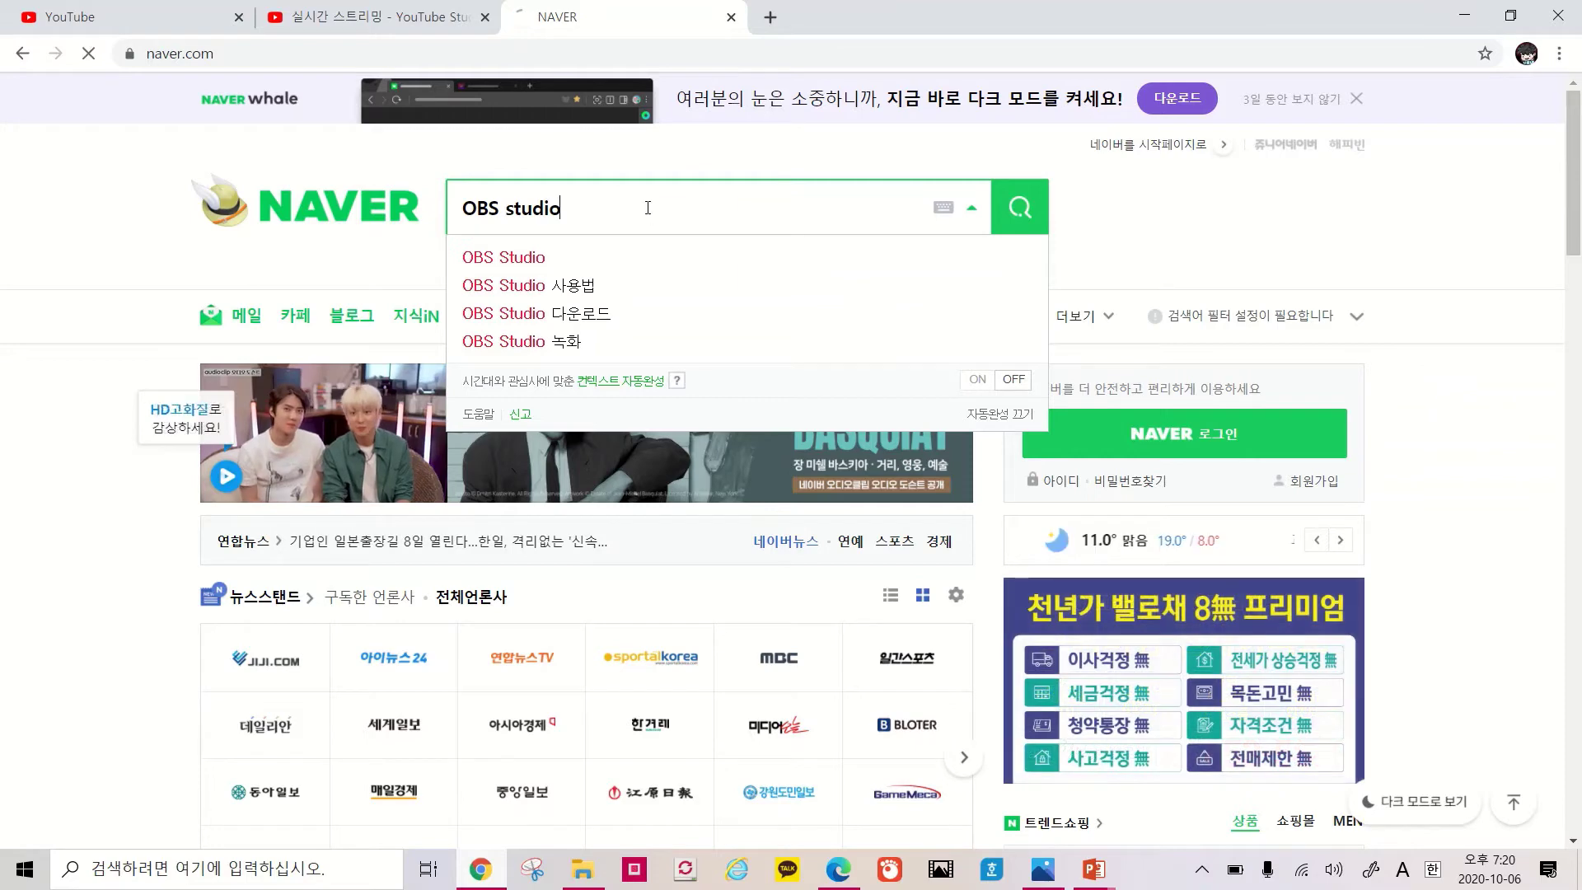
key(Return)
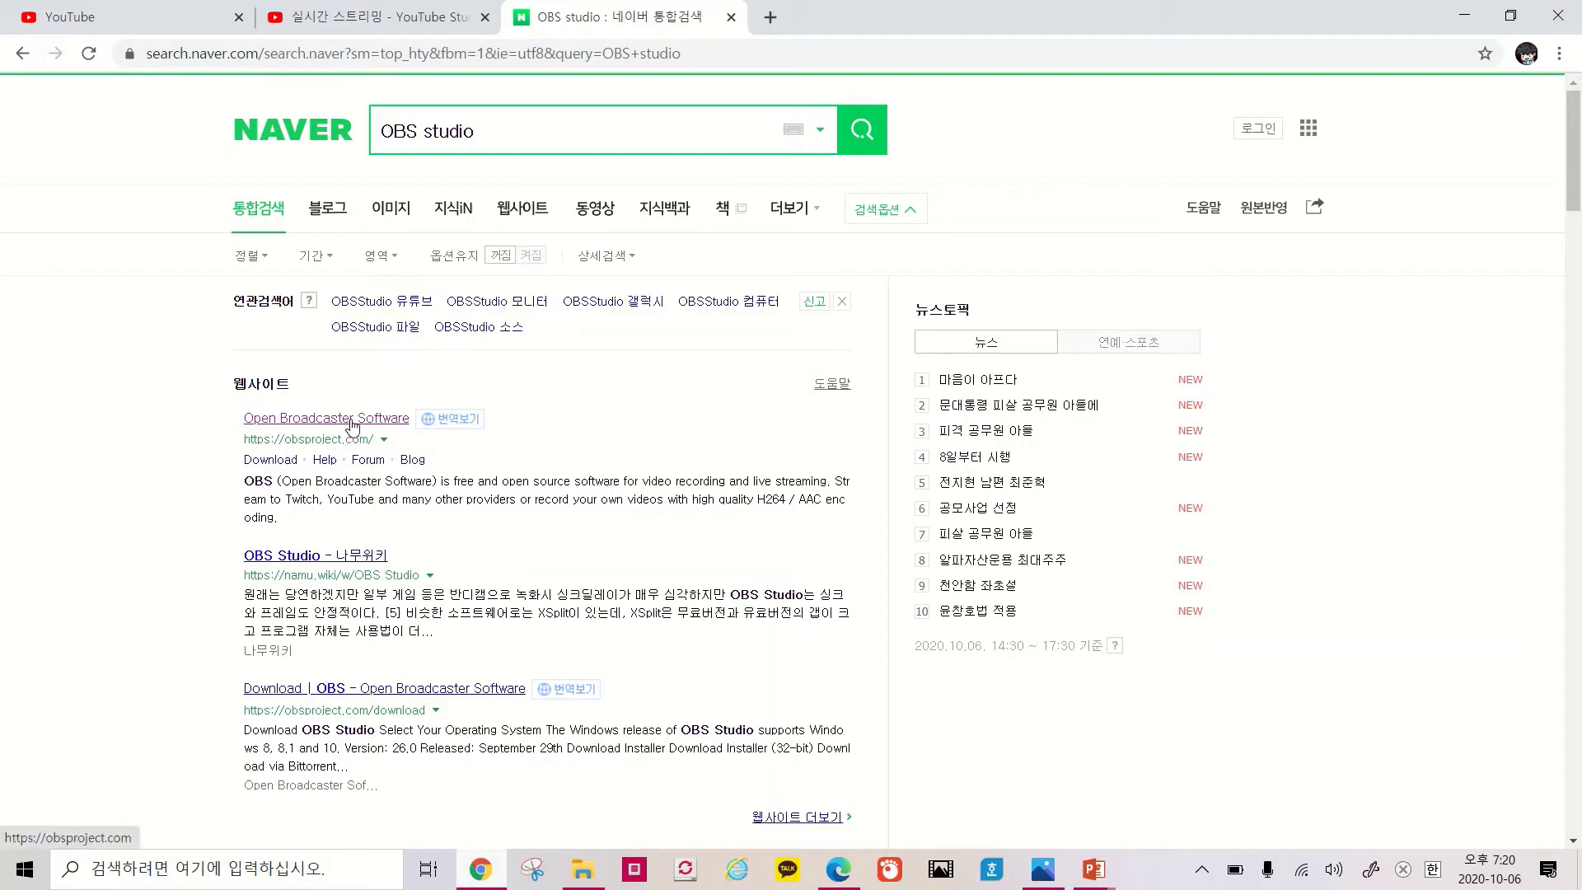
Open the official OBS website and start the Windows installer download
click(346, 418)
right_click(348, 409)
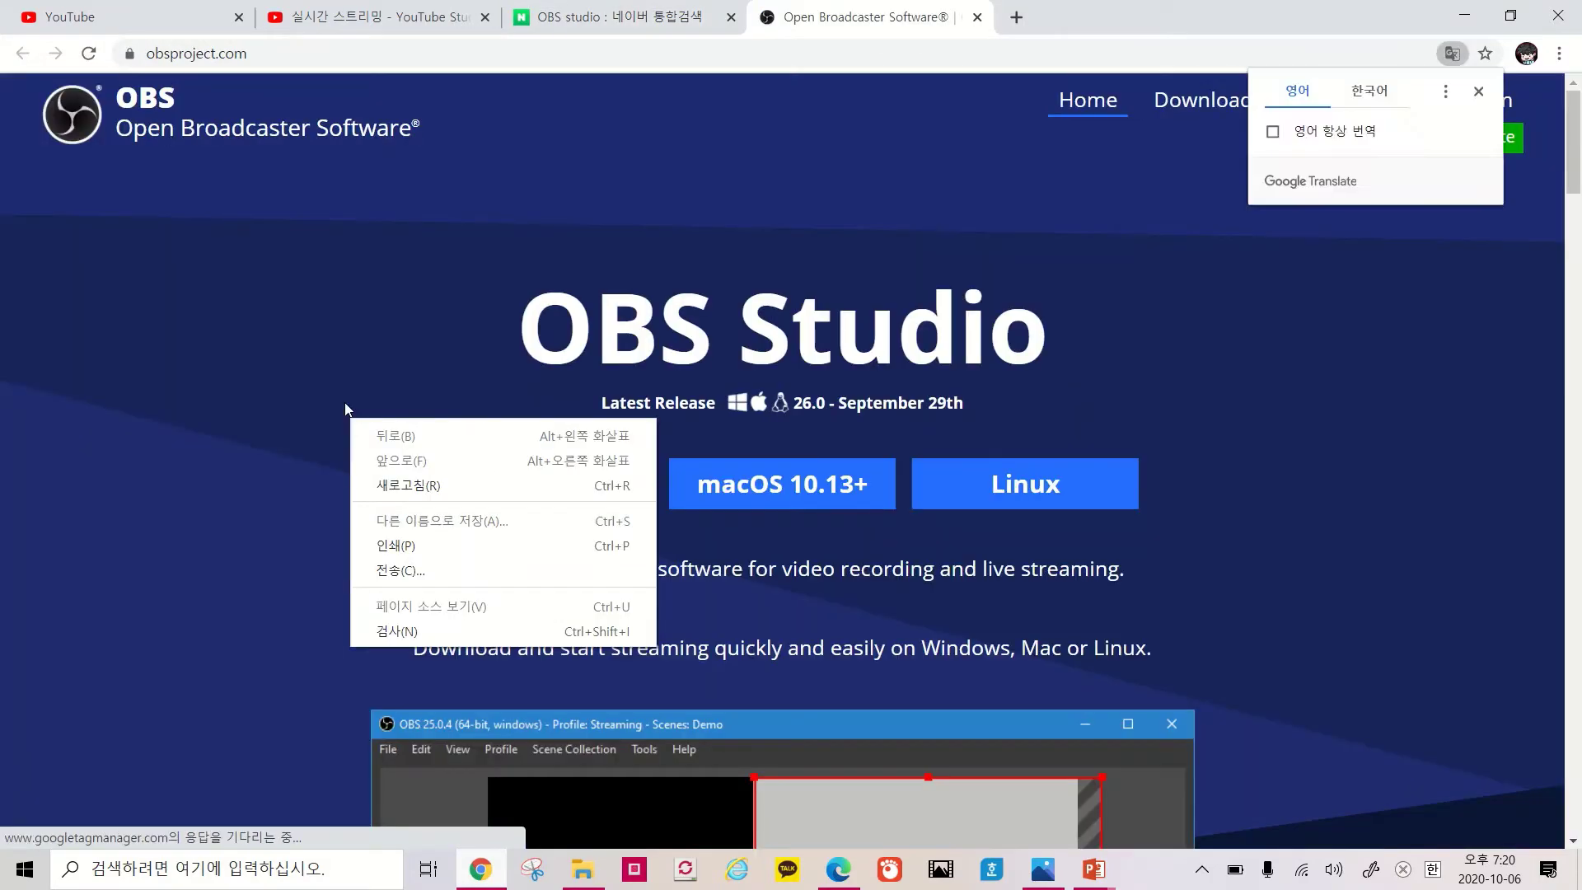
click(492, 428)
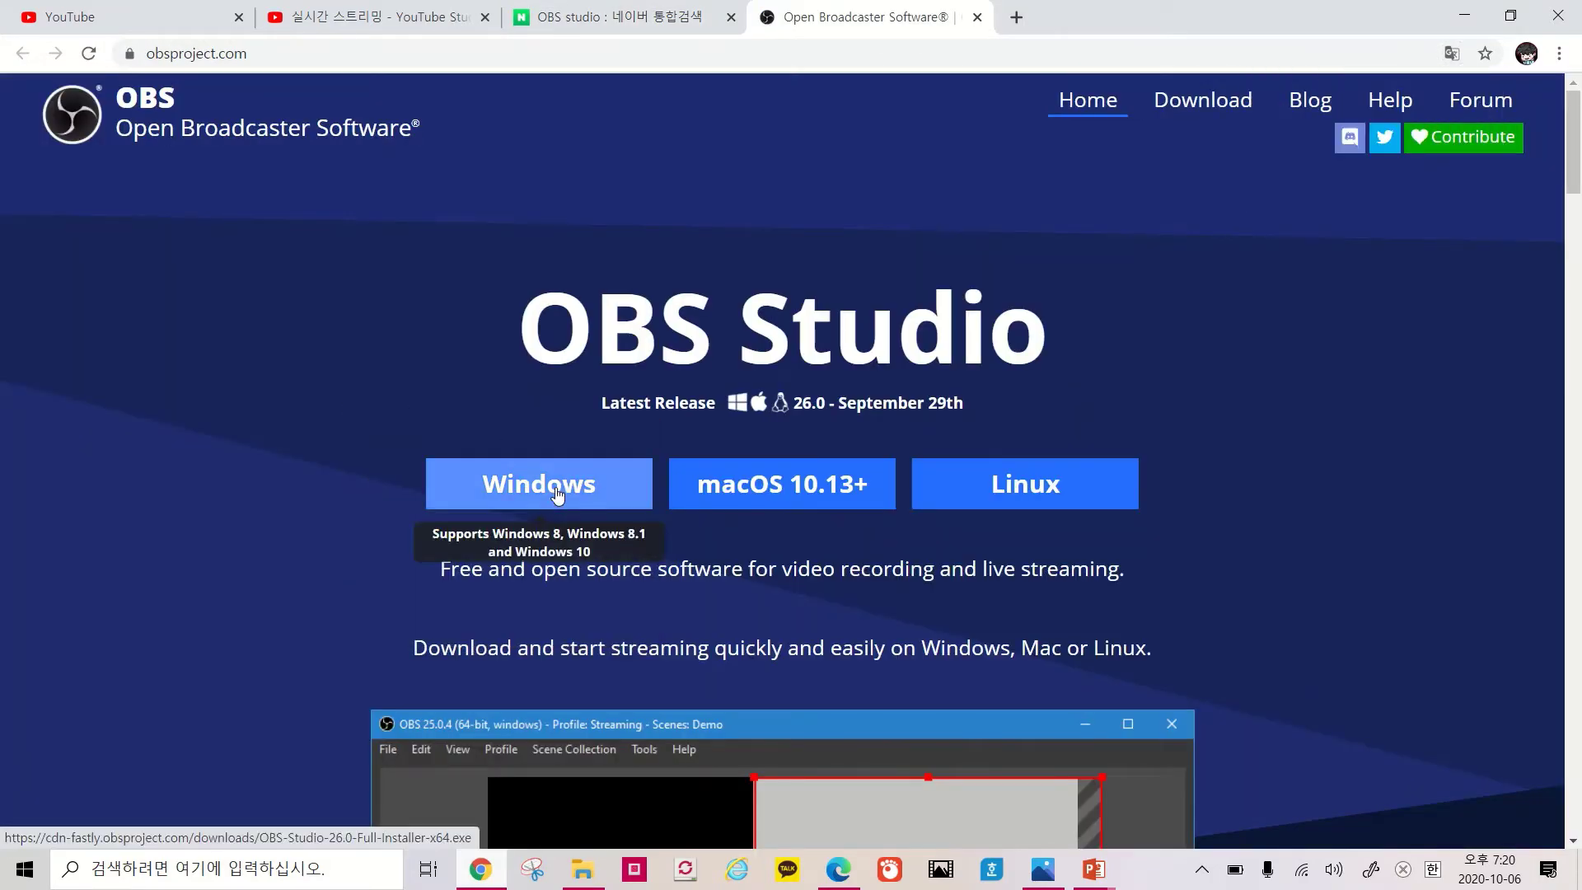
click(557, 493)
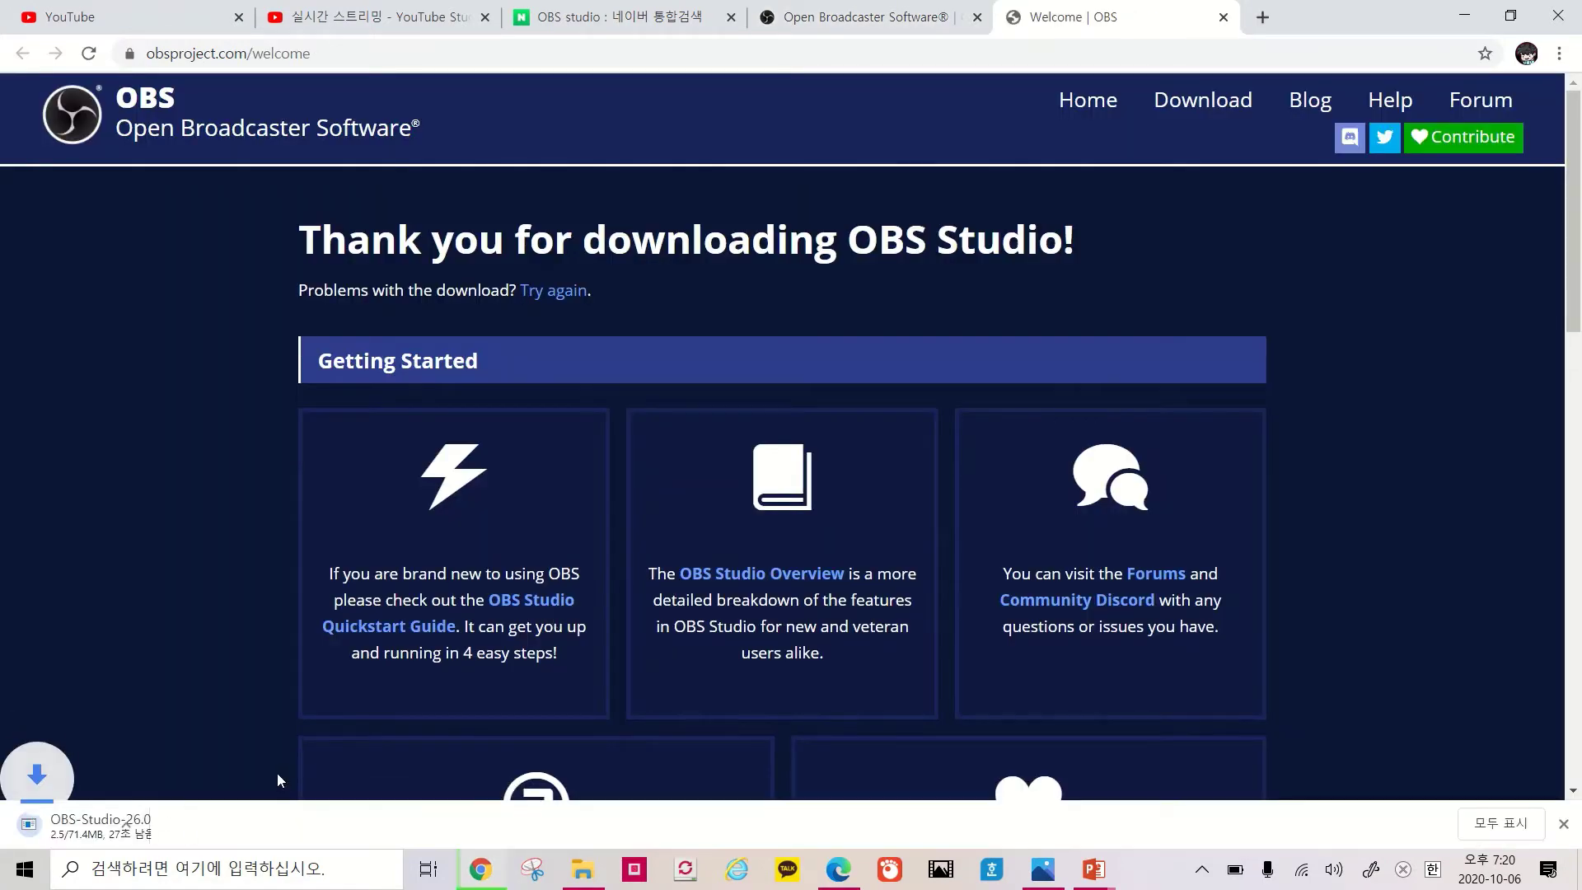
Cancel the OBS Studio 26.0 download, close the download bar, and minimise Chrome
click(213, 826)
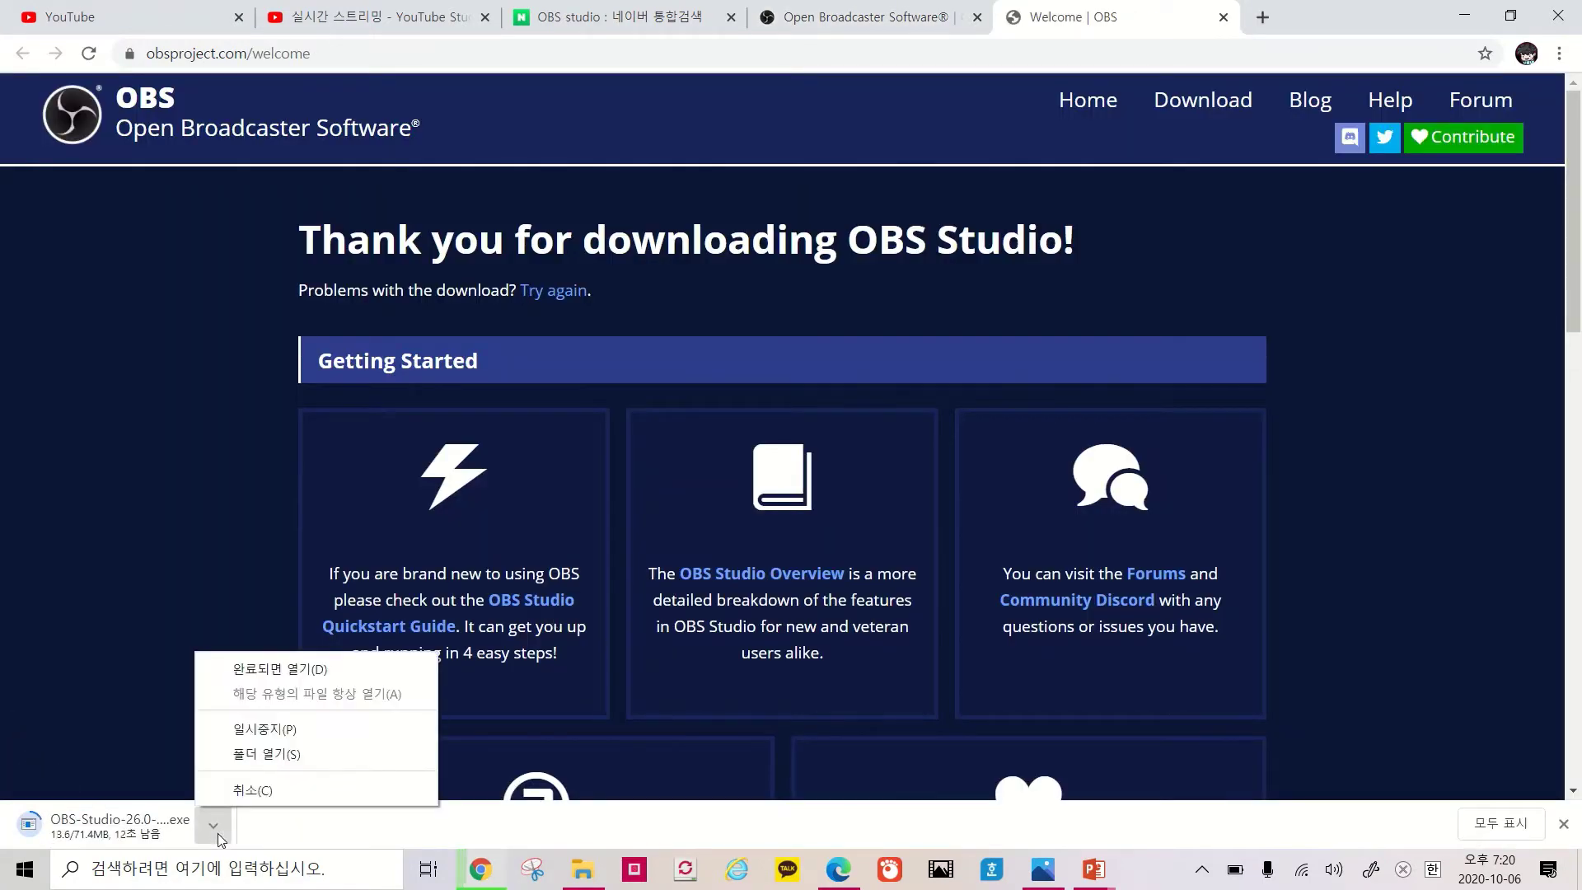
click(249, 793)
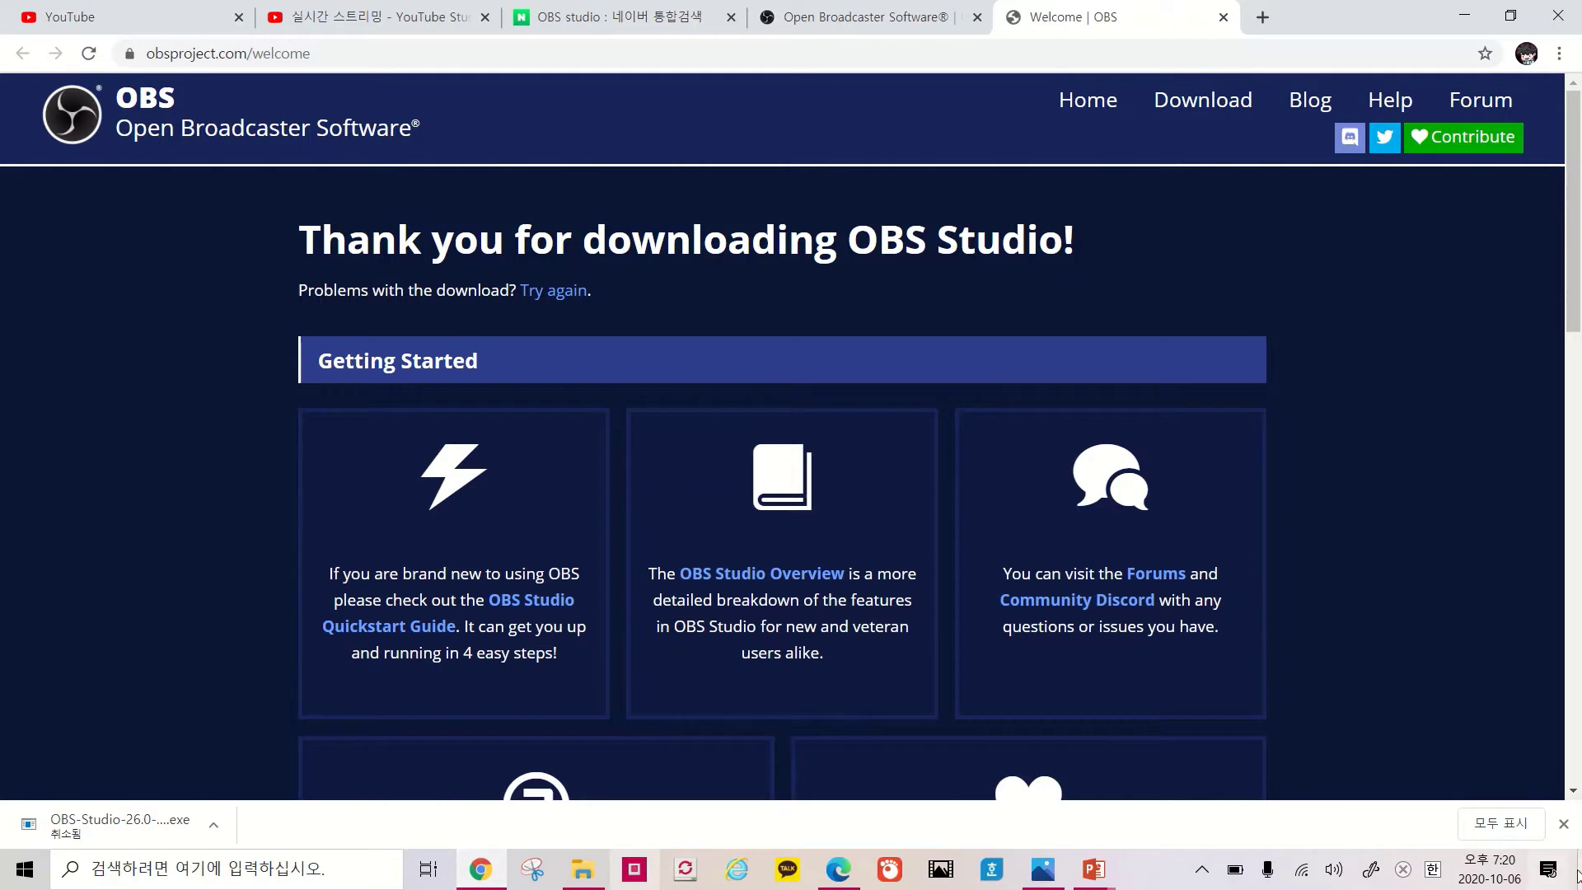
click(1563, 824)
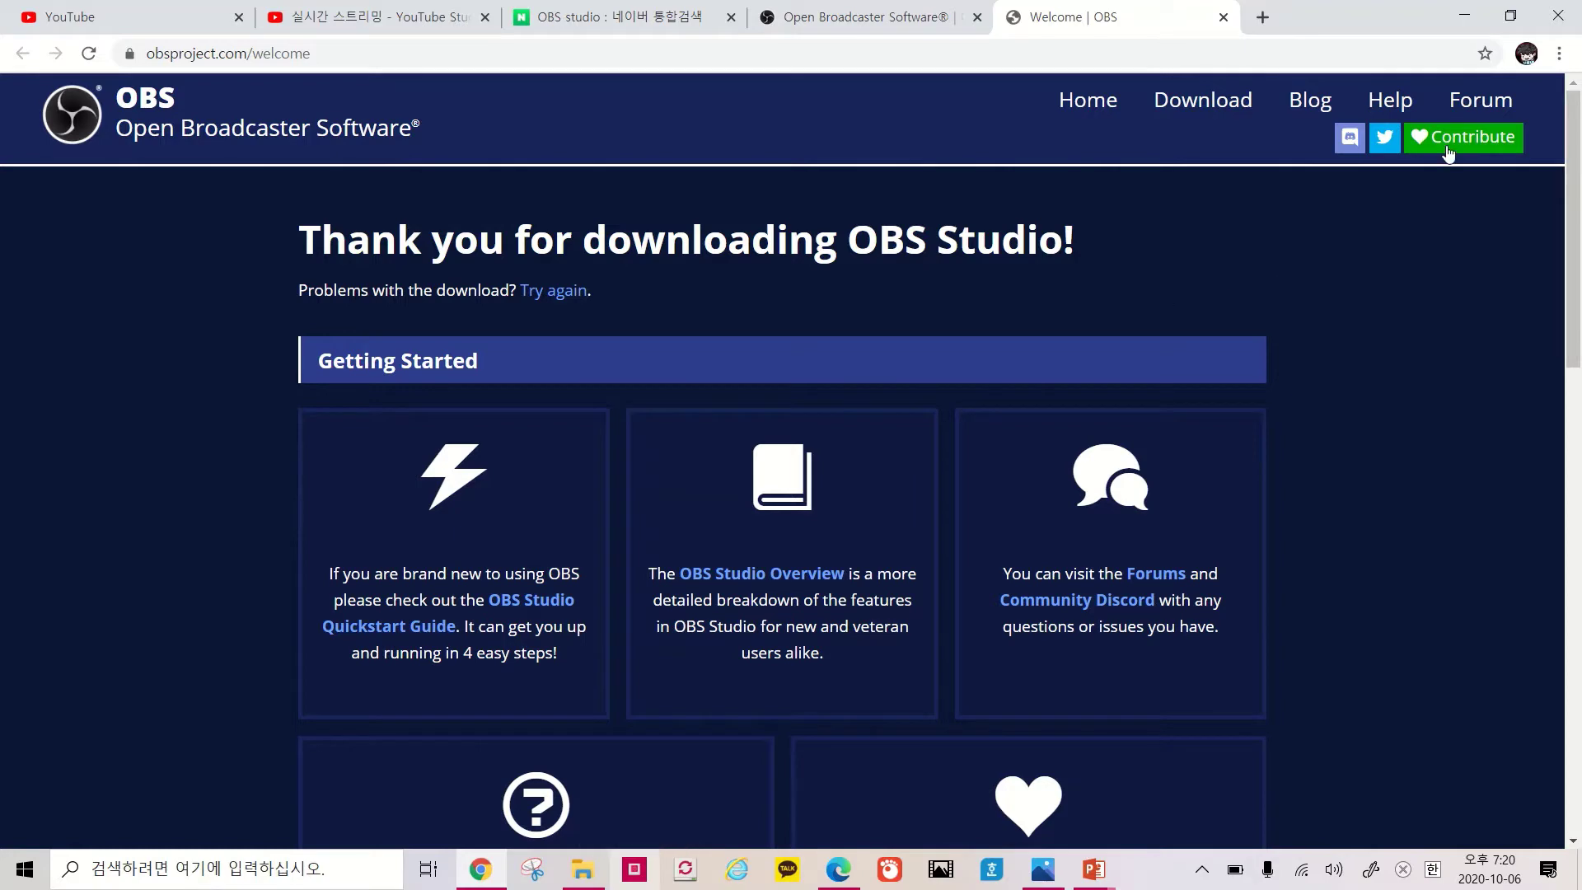
click(1461, 10)
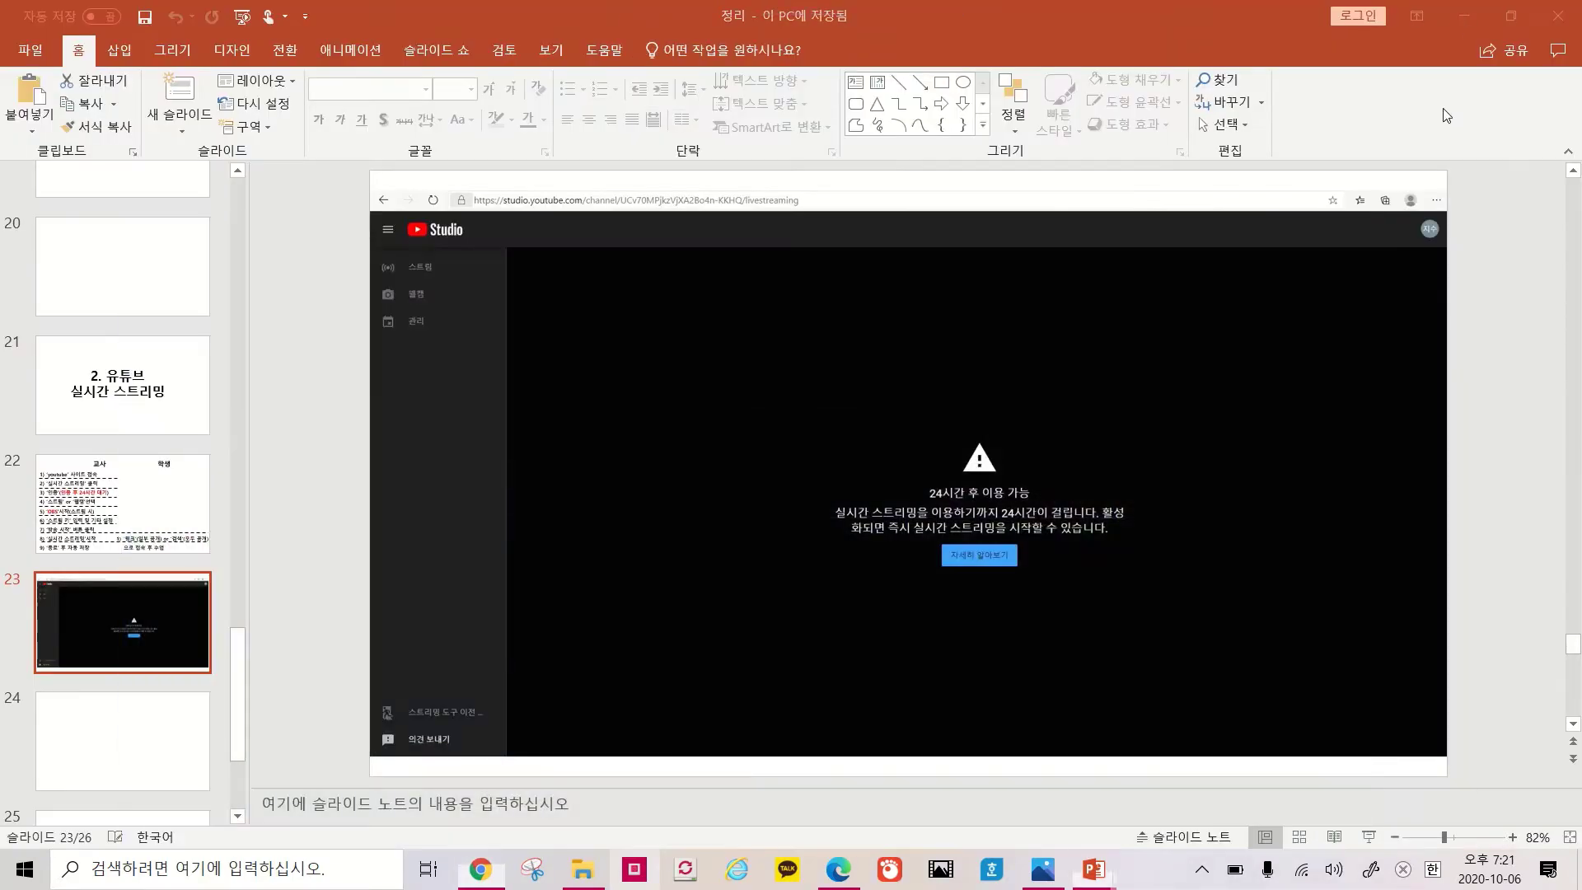
Minimise PowerPoint, Edge, File Explorer and the video editor, then launch OBS Studio
click(1473, 16)
click(1469, 16)
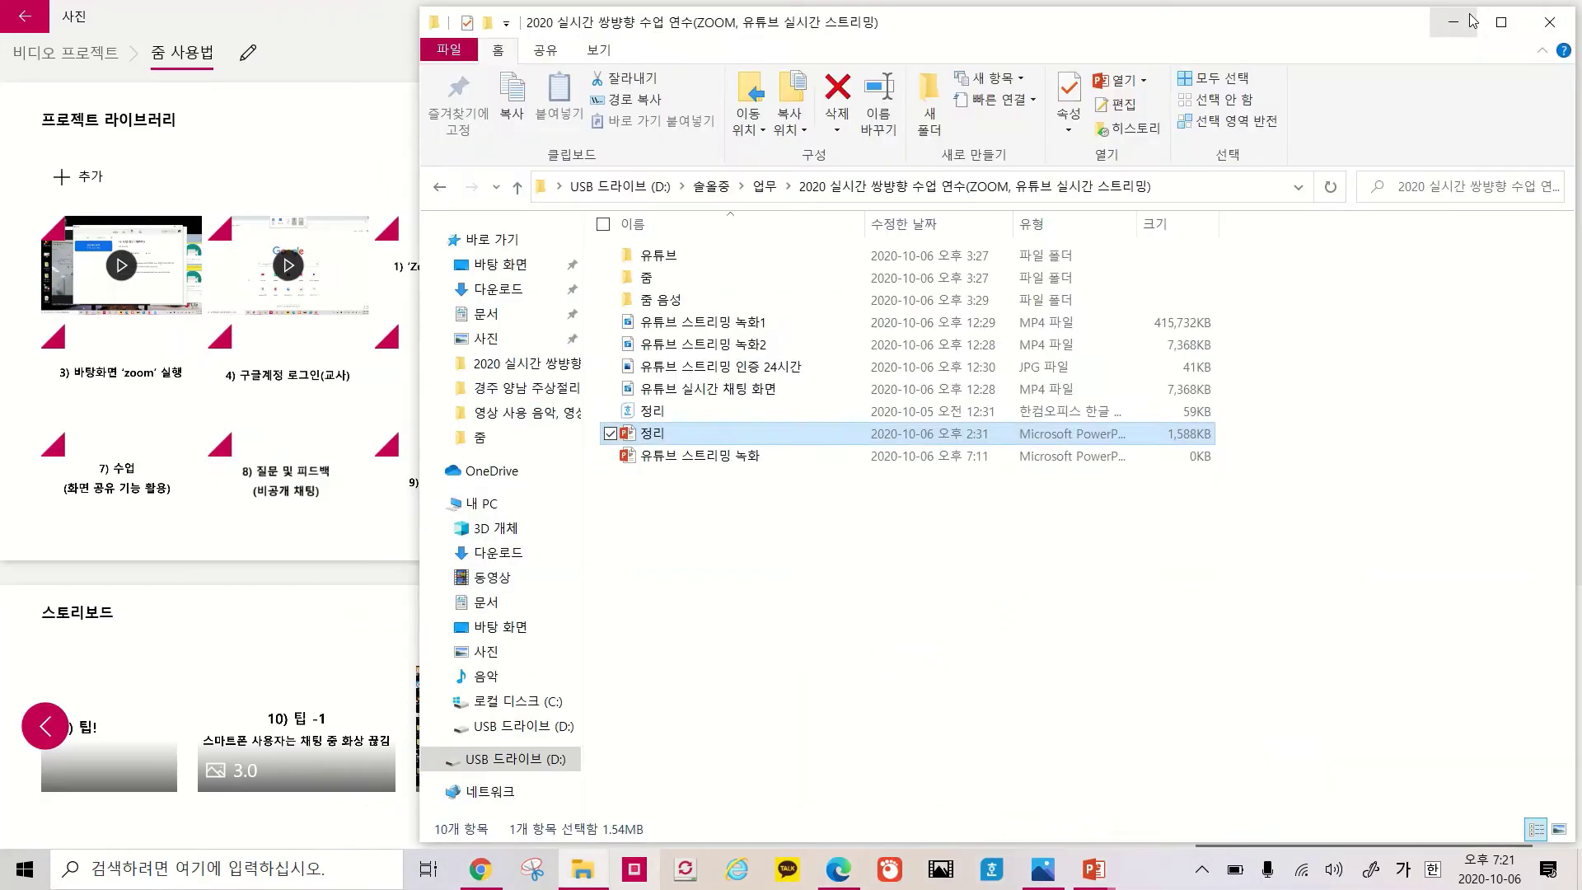
click(1469, 17)
click(1470, 16)
double_click(294, 230)
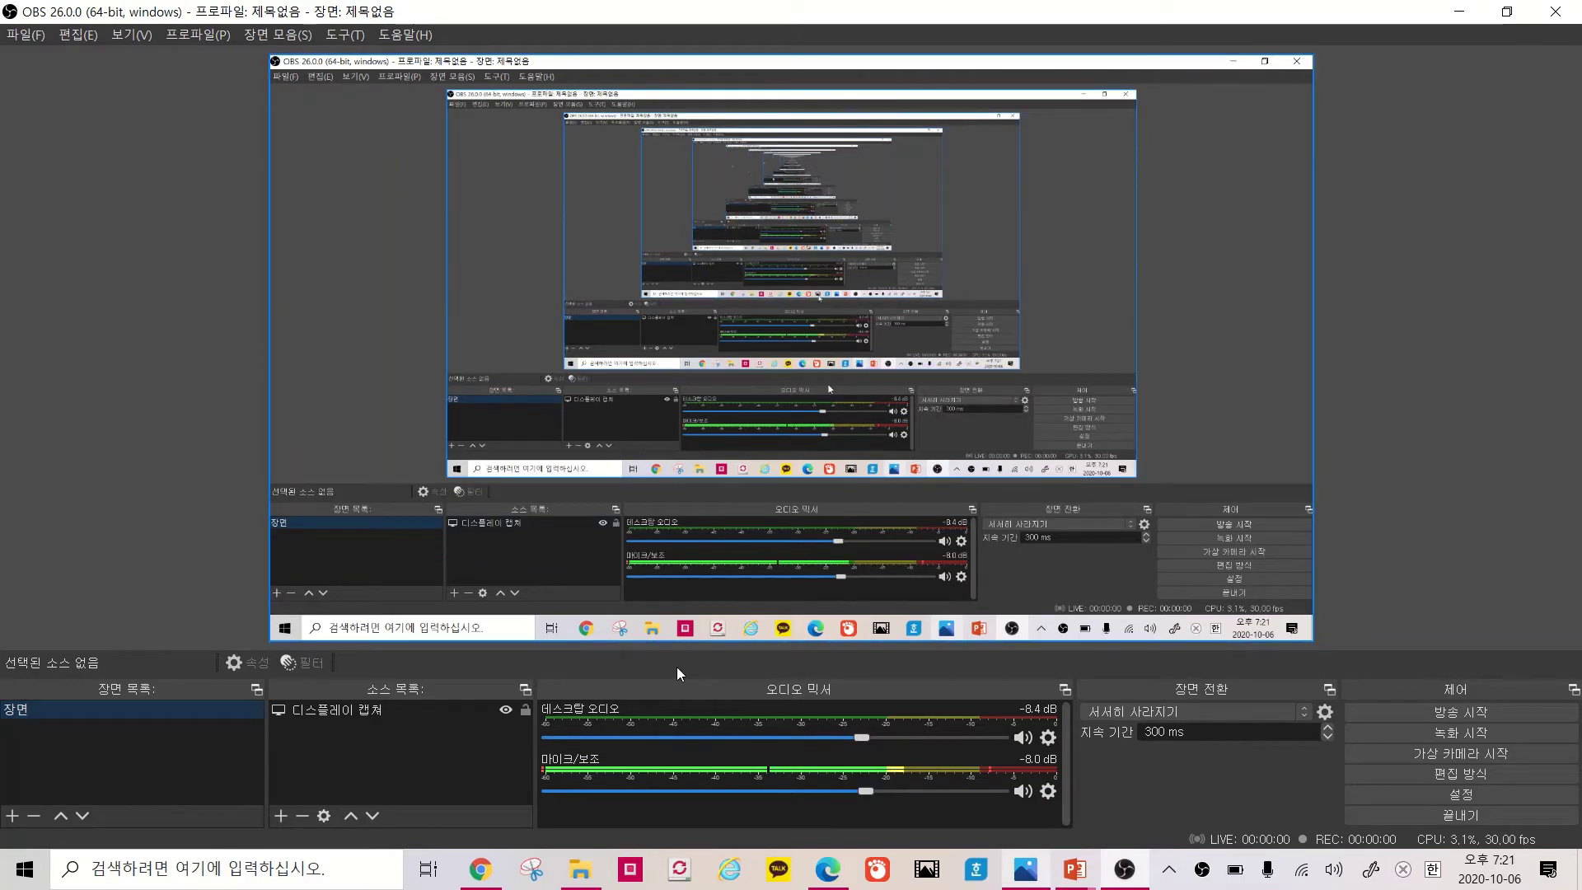
Remove the existing Display Capture source from the scene
click(369, 713)
right_click(369, 711)
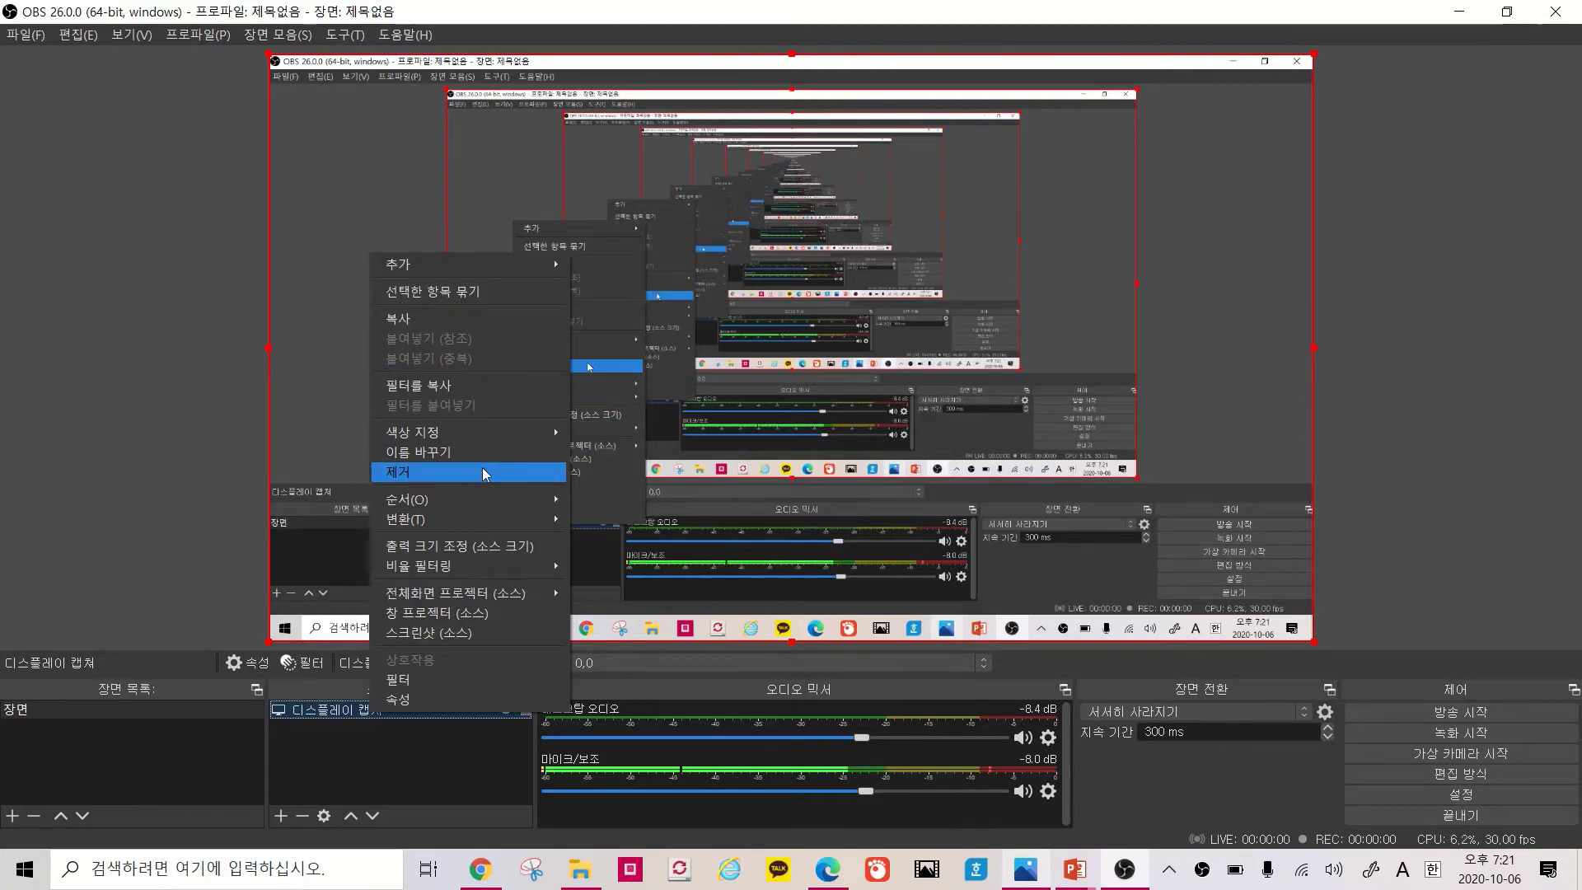
click(444, 471)
click(842, 459)
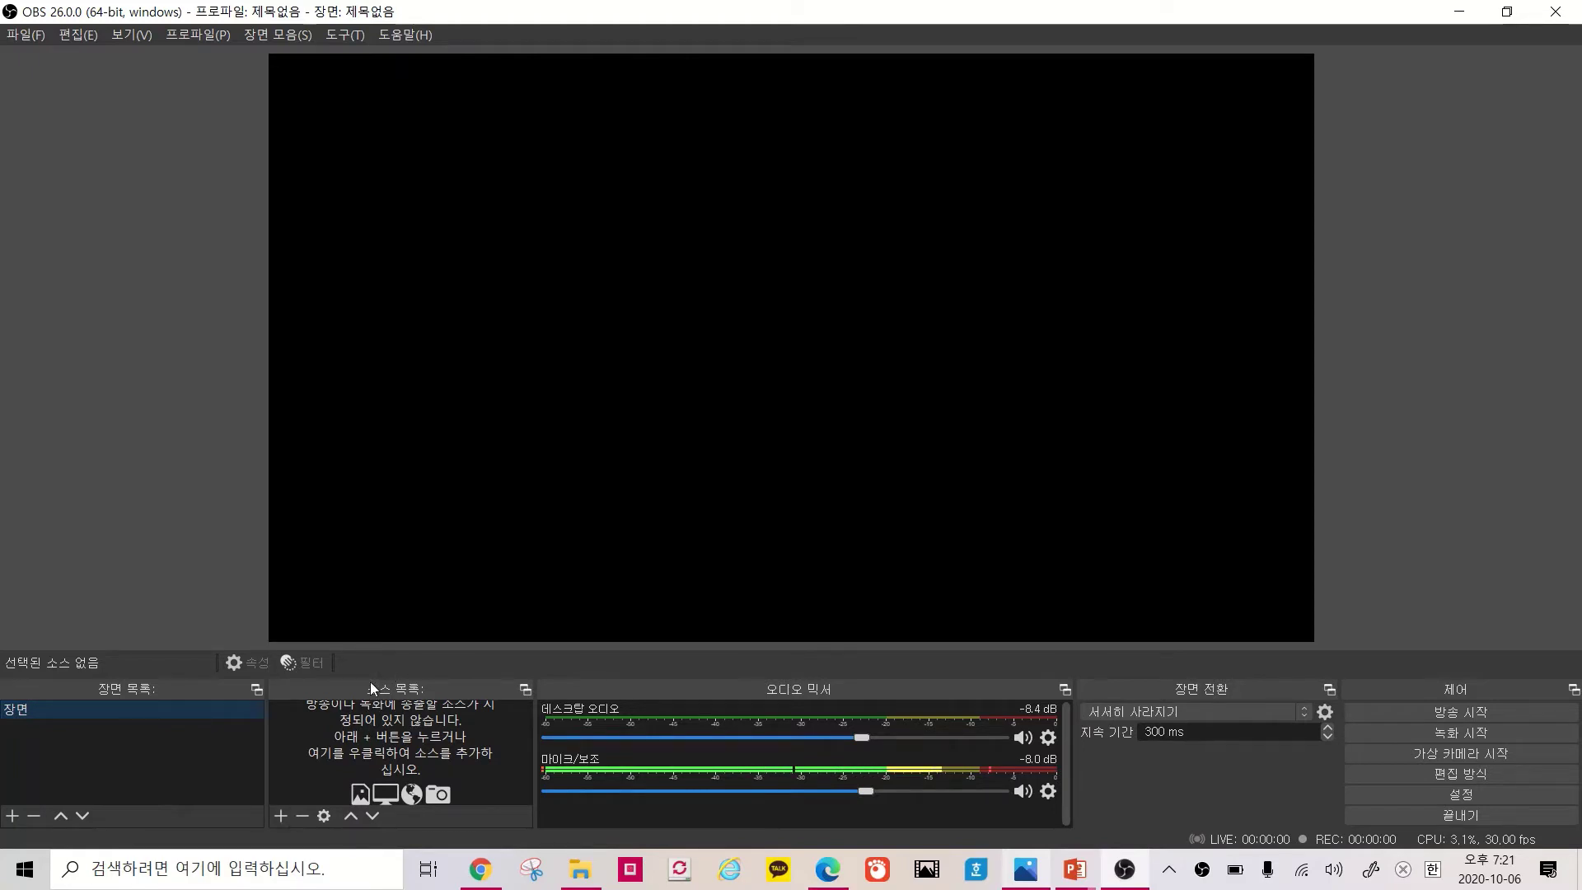
Add a new 디스플레이 캡쳐 source on display 1, keeping its default name and properties
click(282, 814)
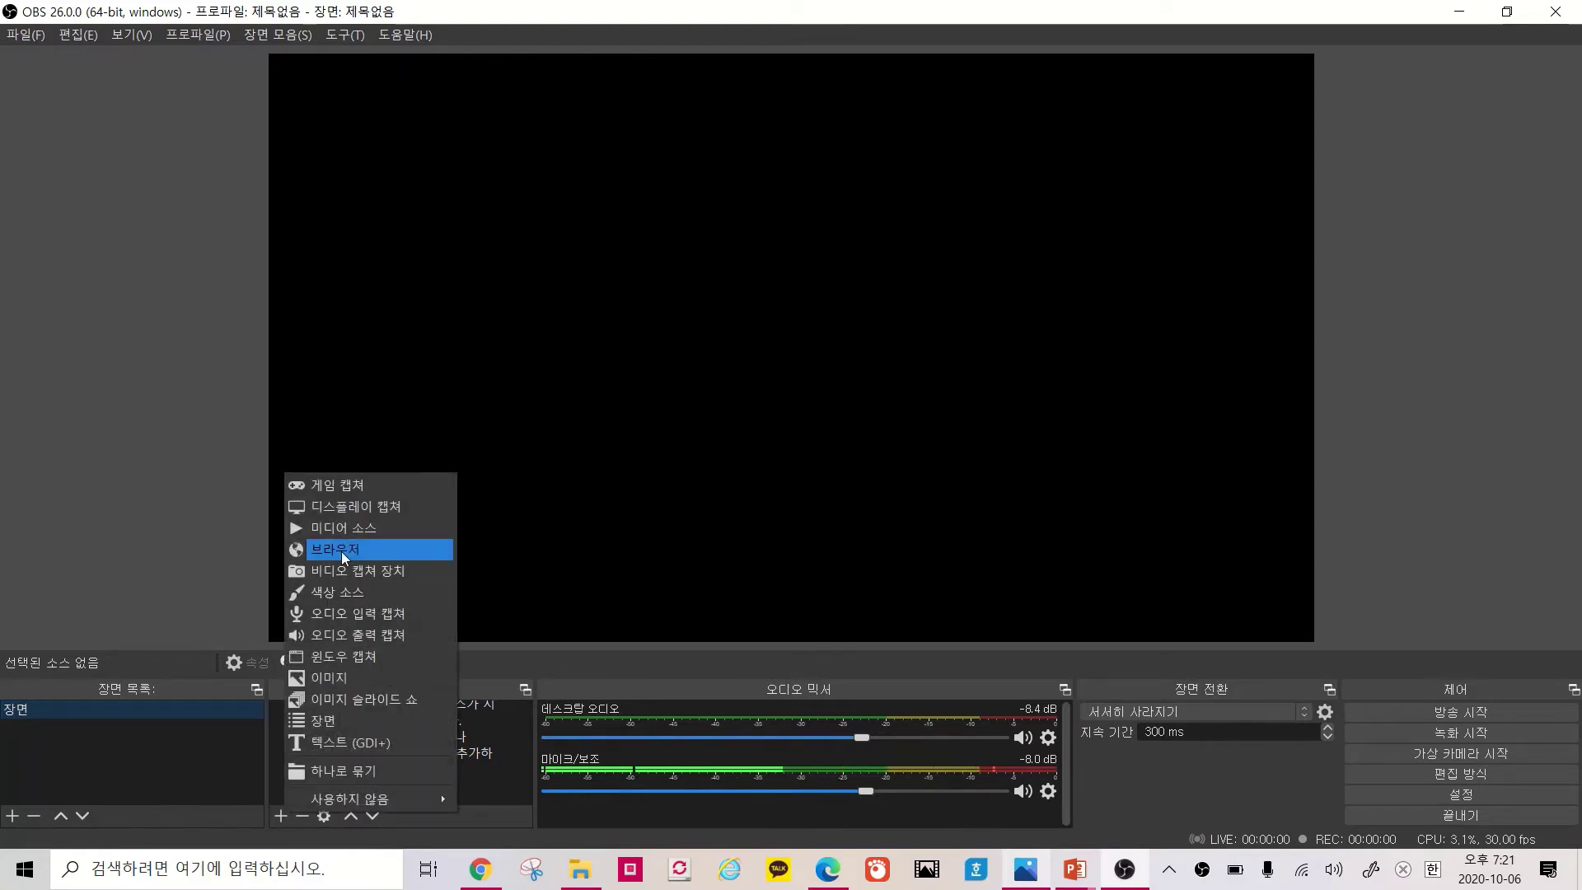
click(378, 505)
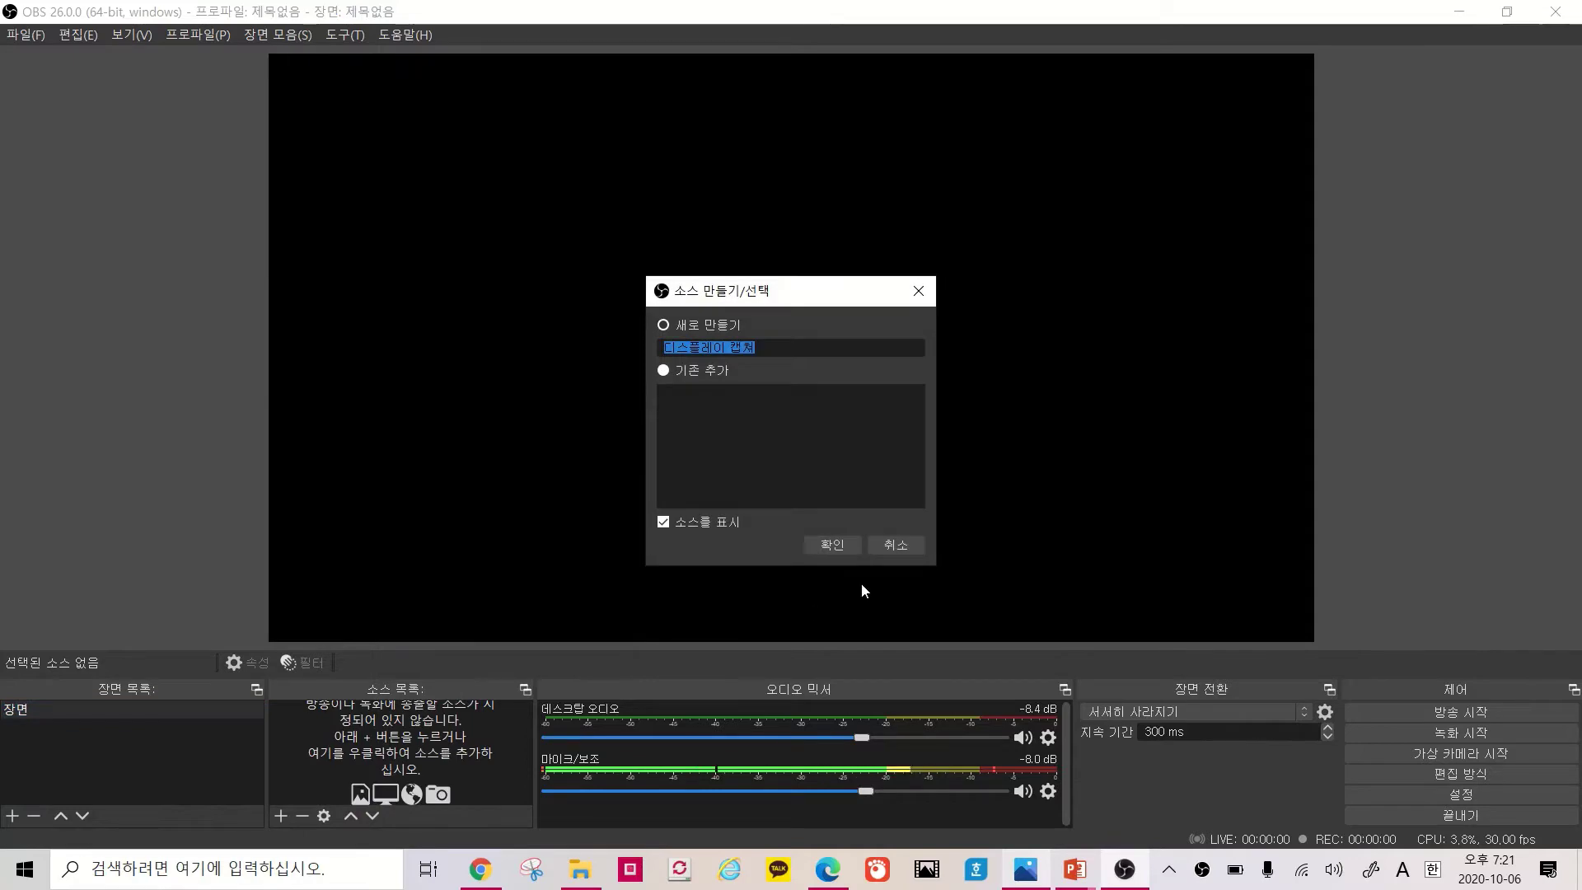
click(841, 542)
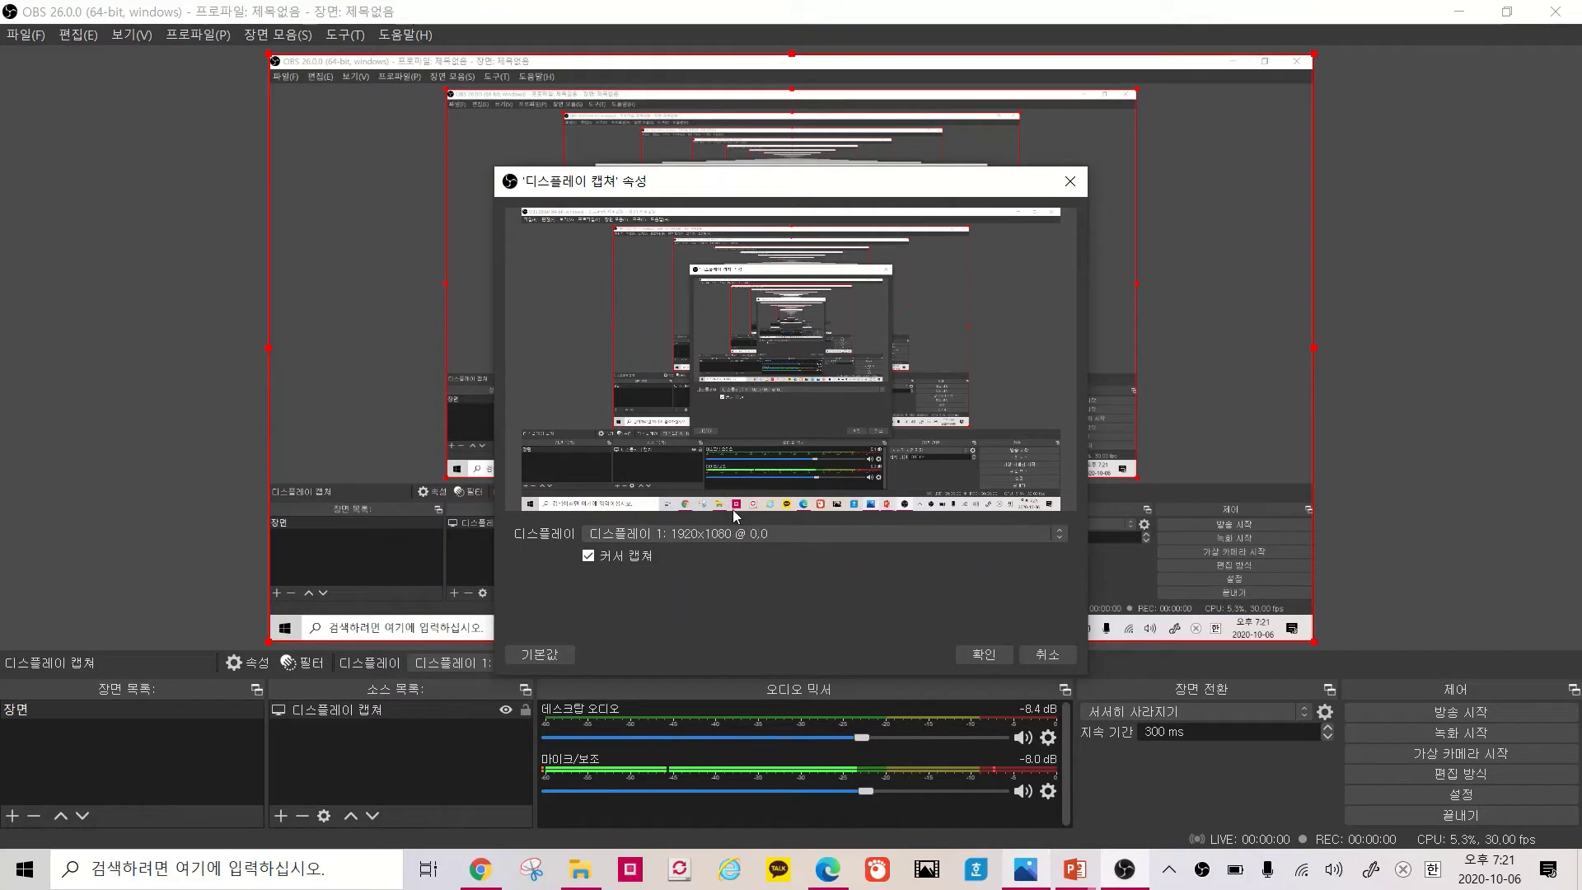
click(986, 654)
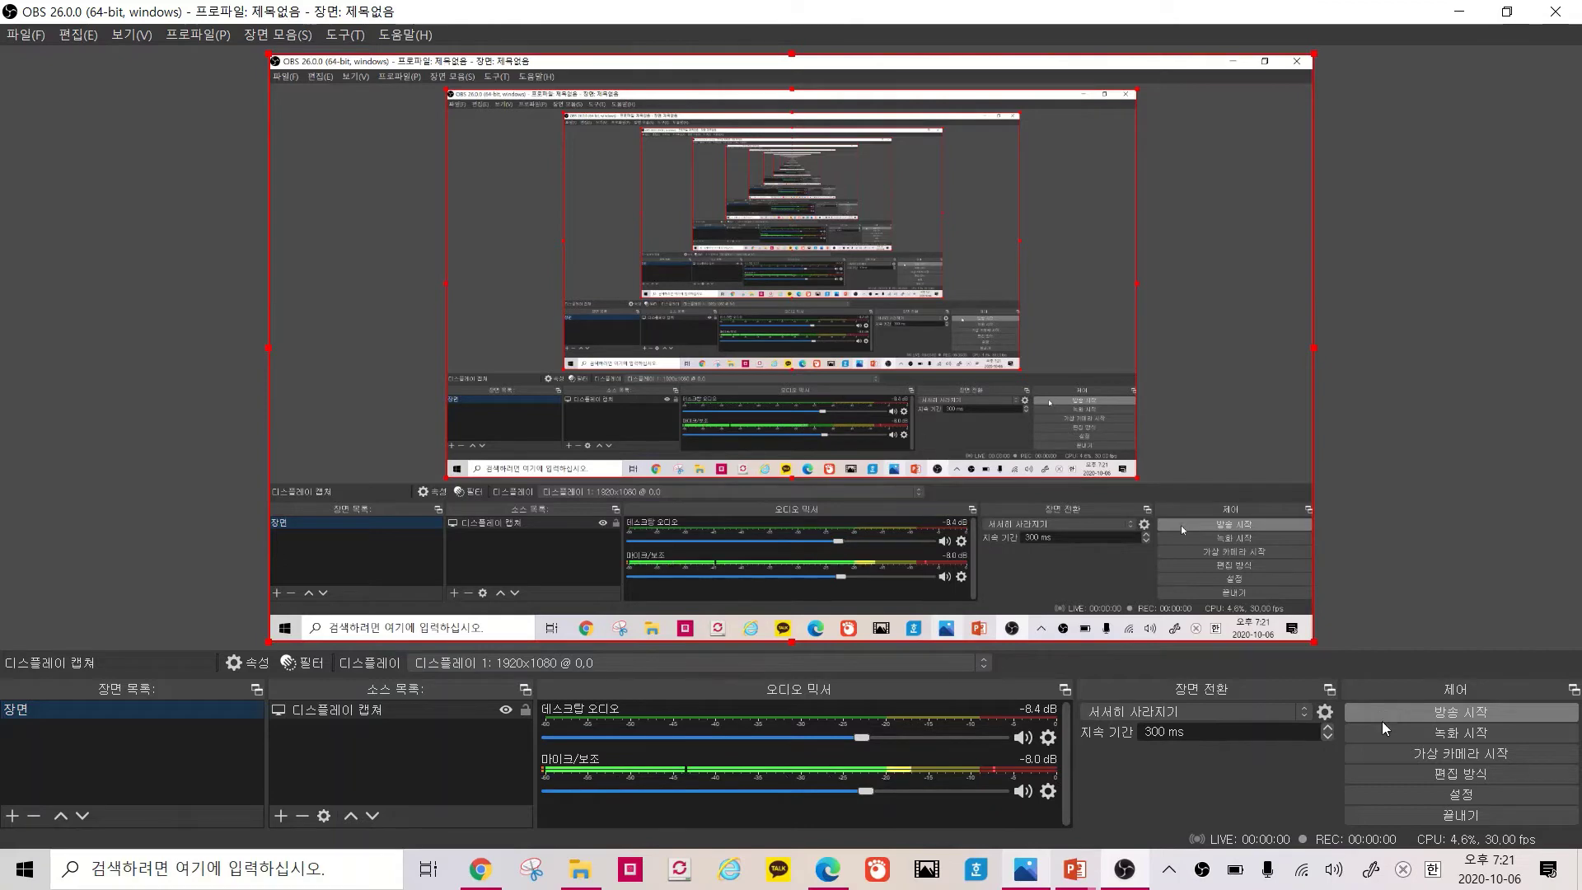
Open OBS settings and review the 고급, 단축키, 비디오 and 오디오 pages
click(1394, 793)
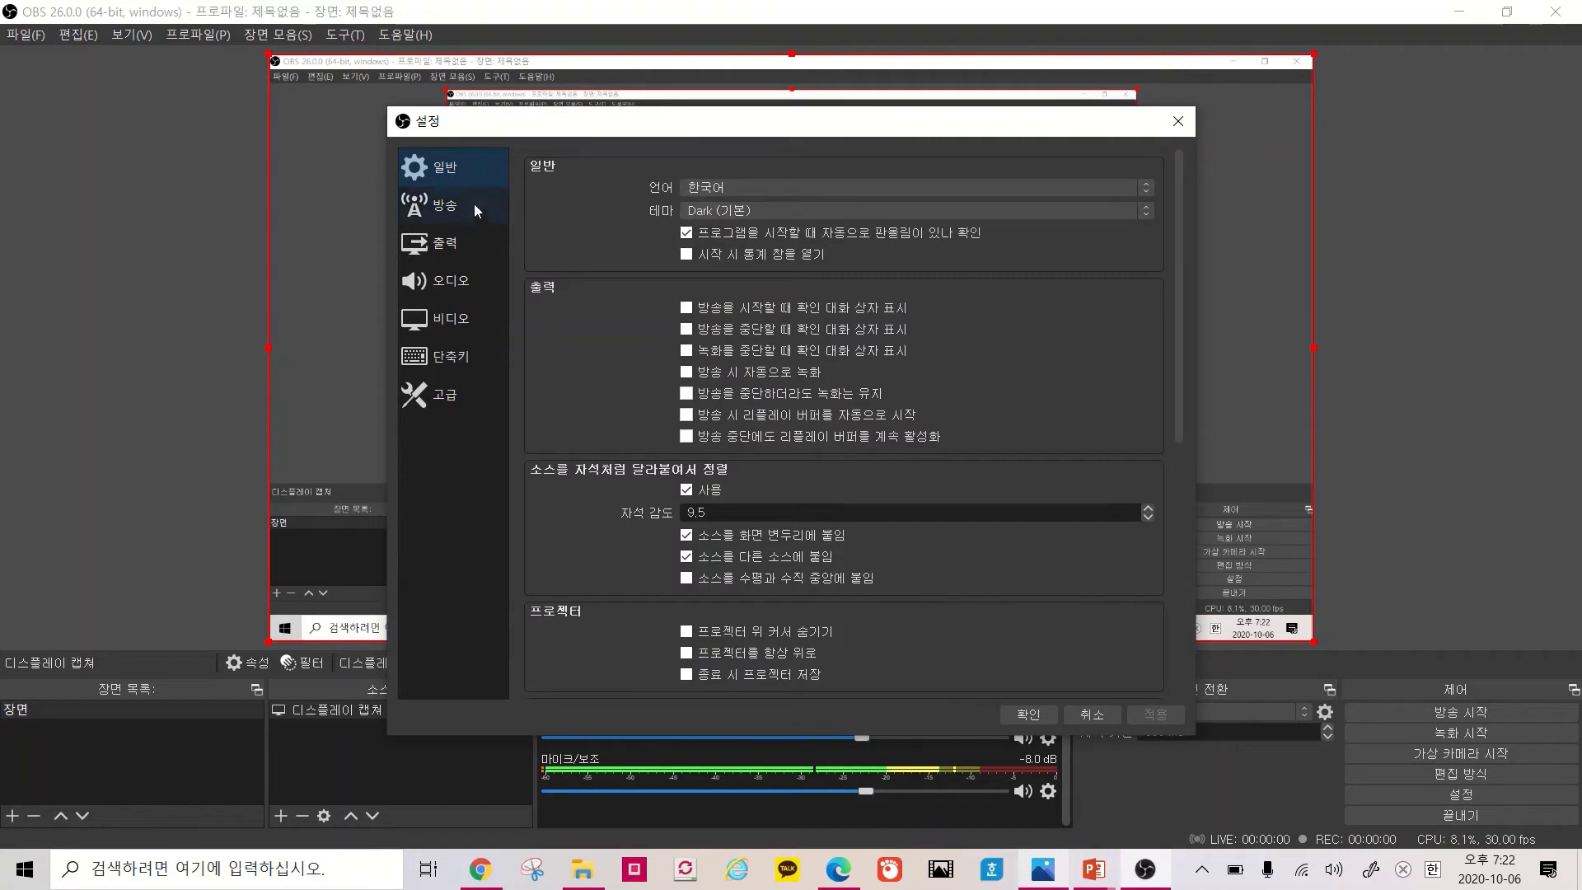
click(437, 404)
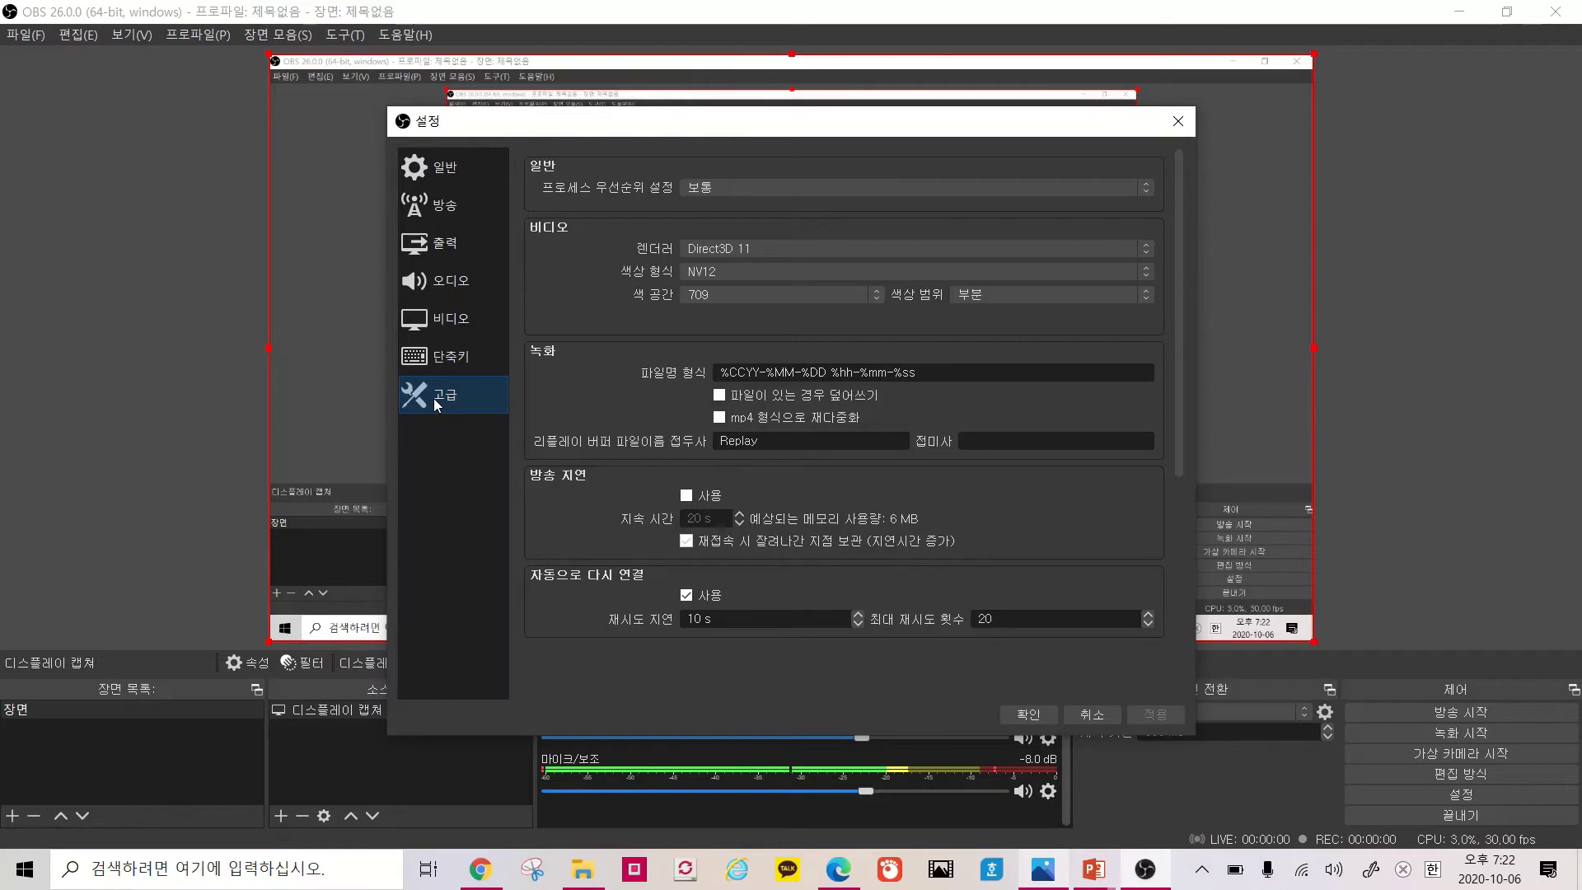
click(457, 360)
click(461, 319)
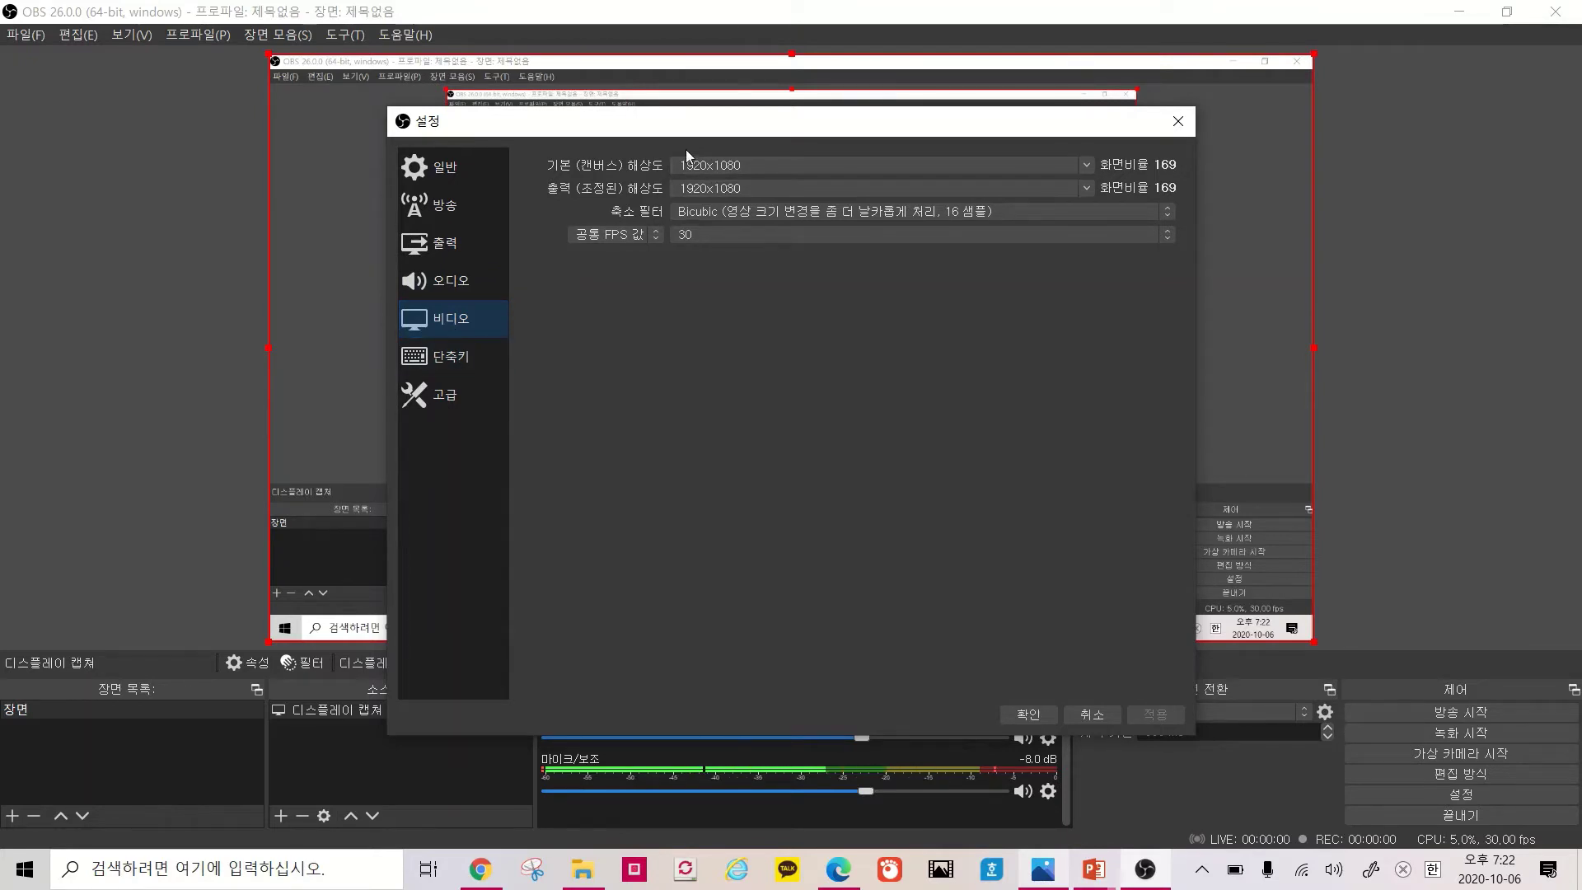
click(473, 280)
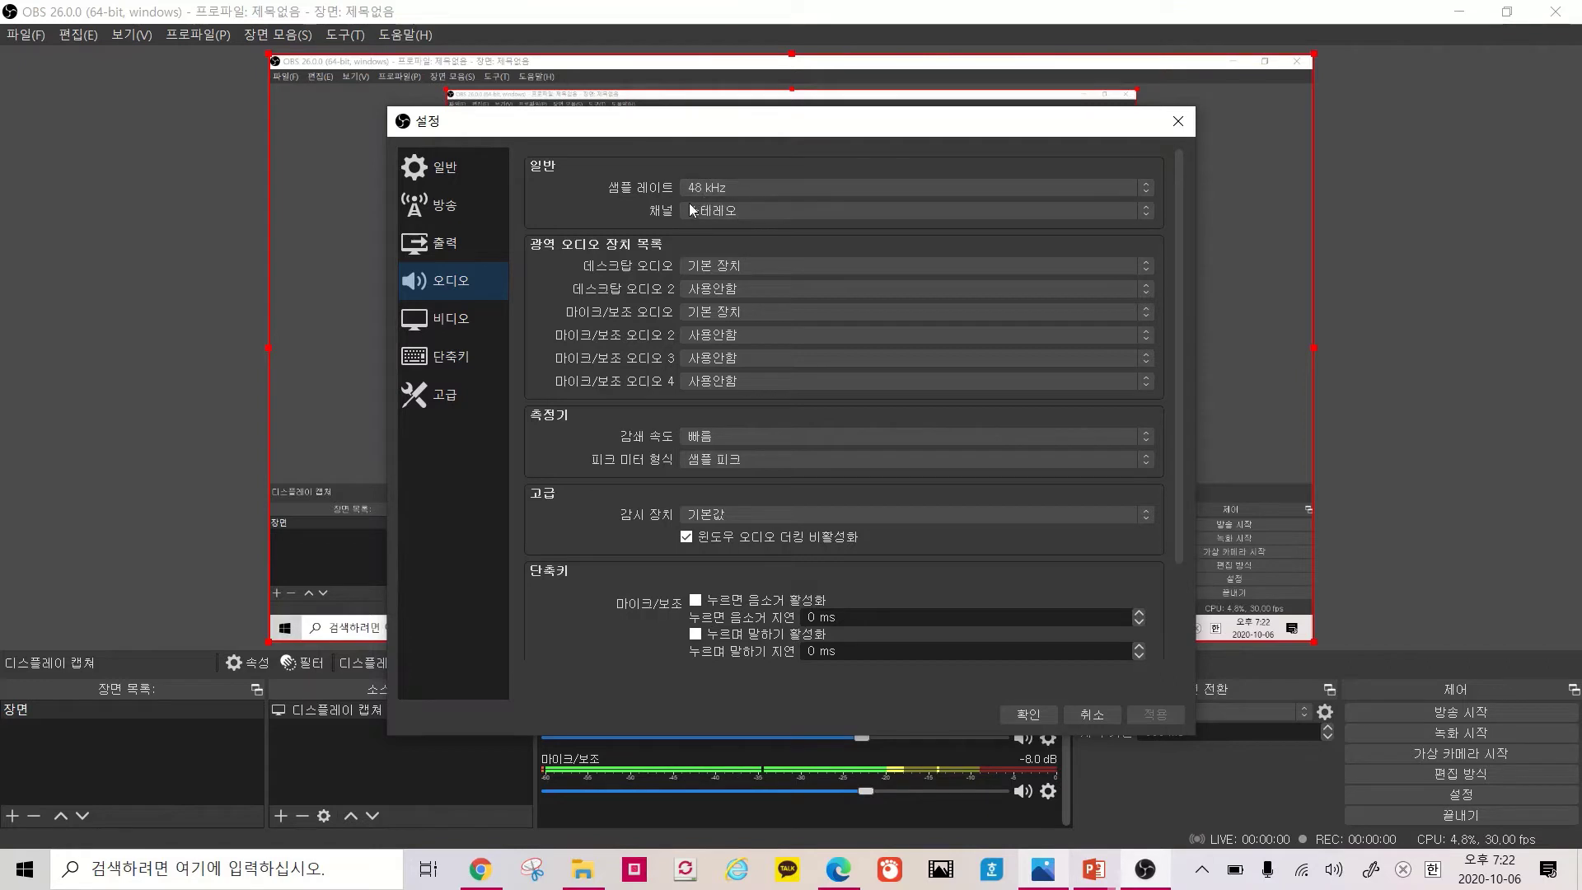
Check the output encoder, keeping hardware QSV, then review the 방송 settings
click(488, 239)
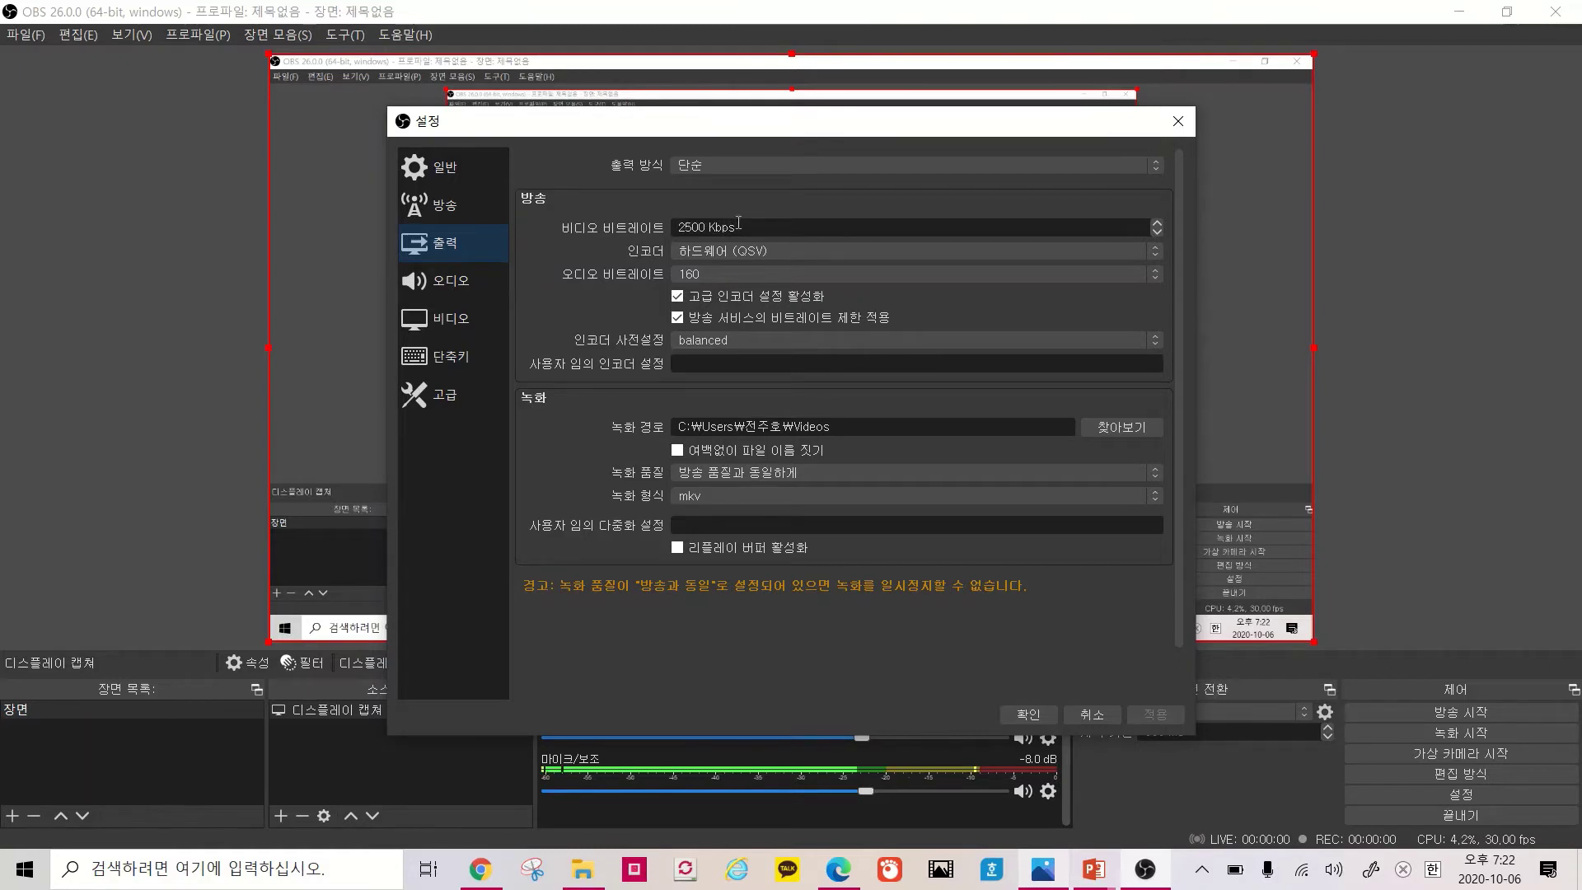
click(739, 252)
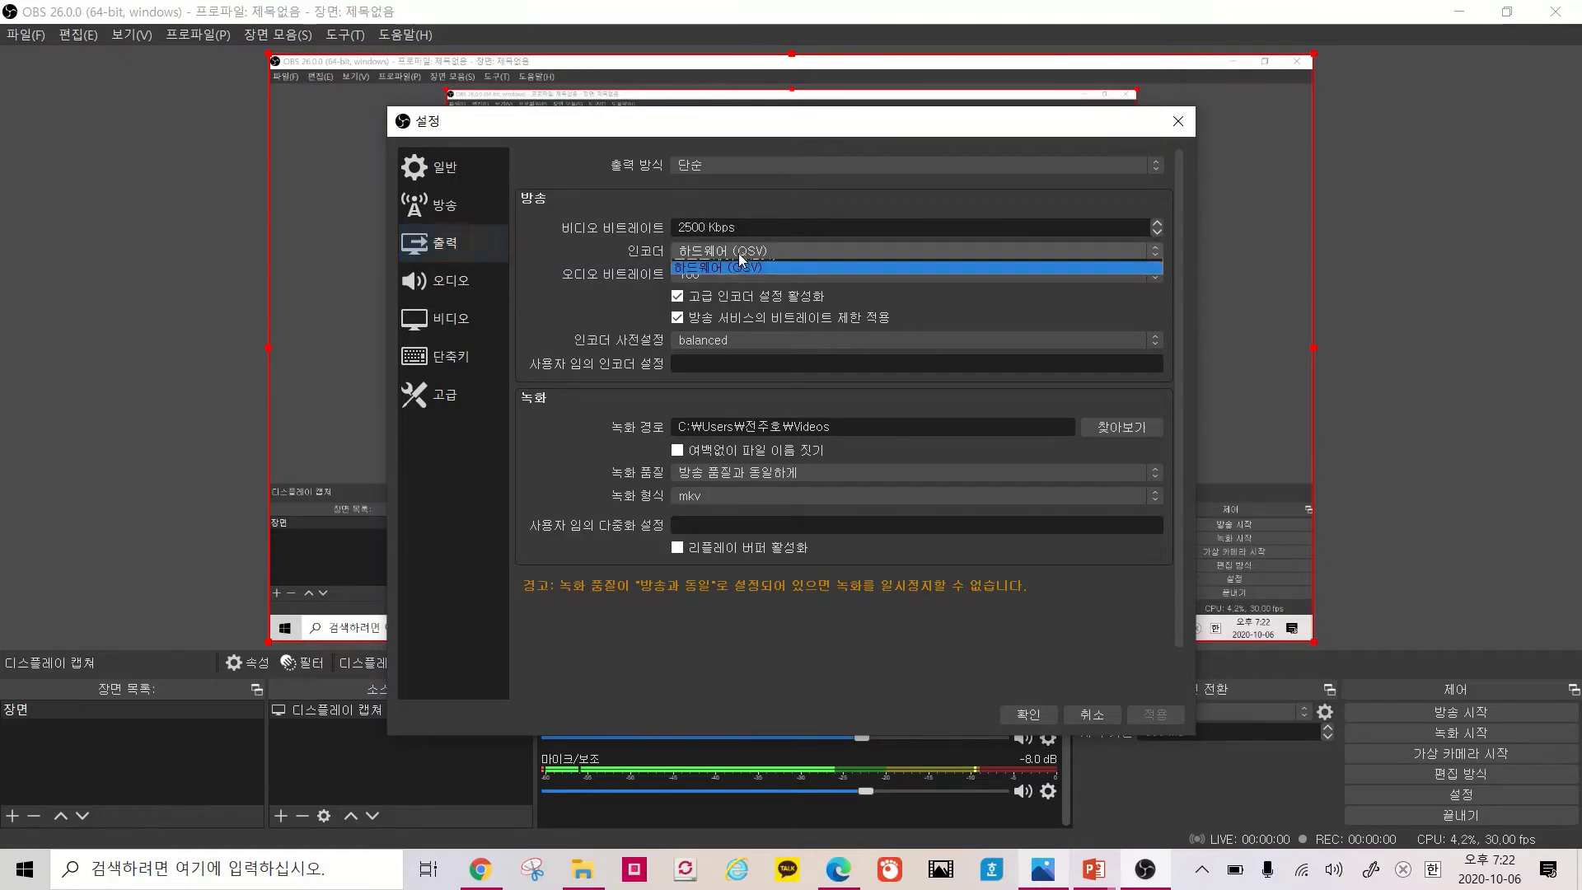
click(739, 278)
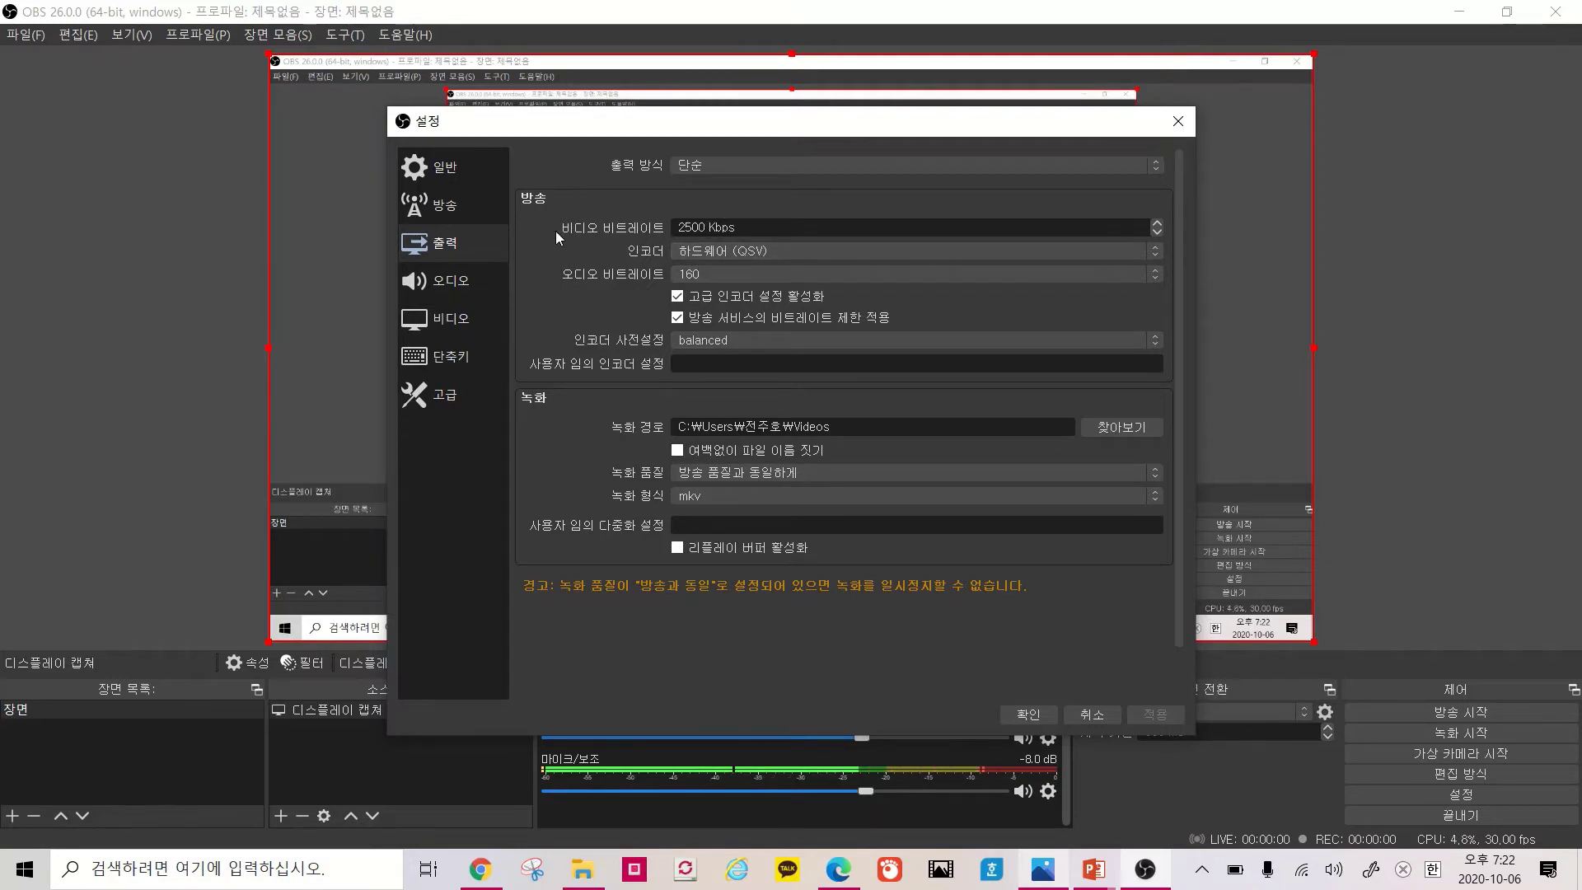
click(467, 204)
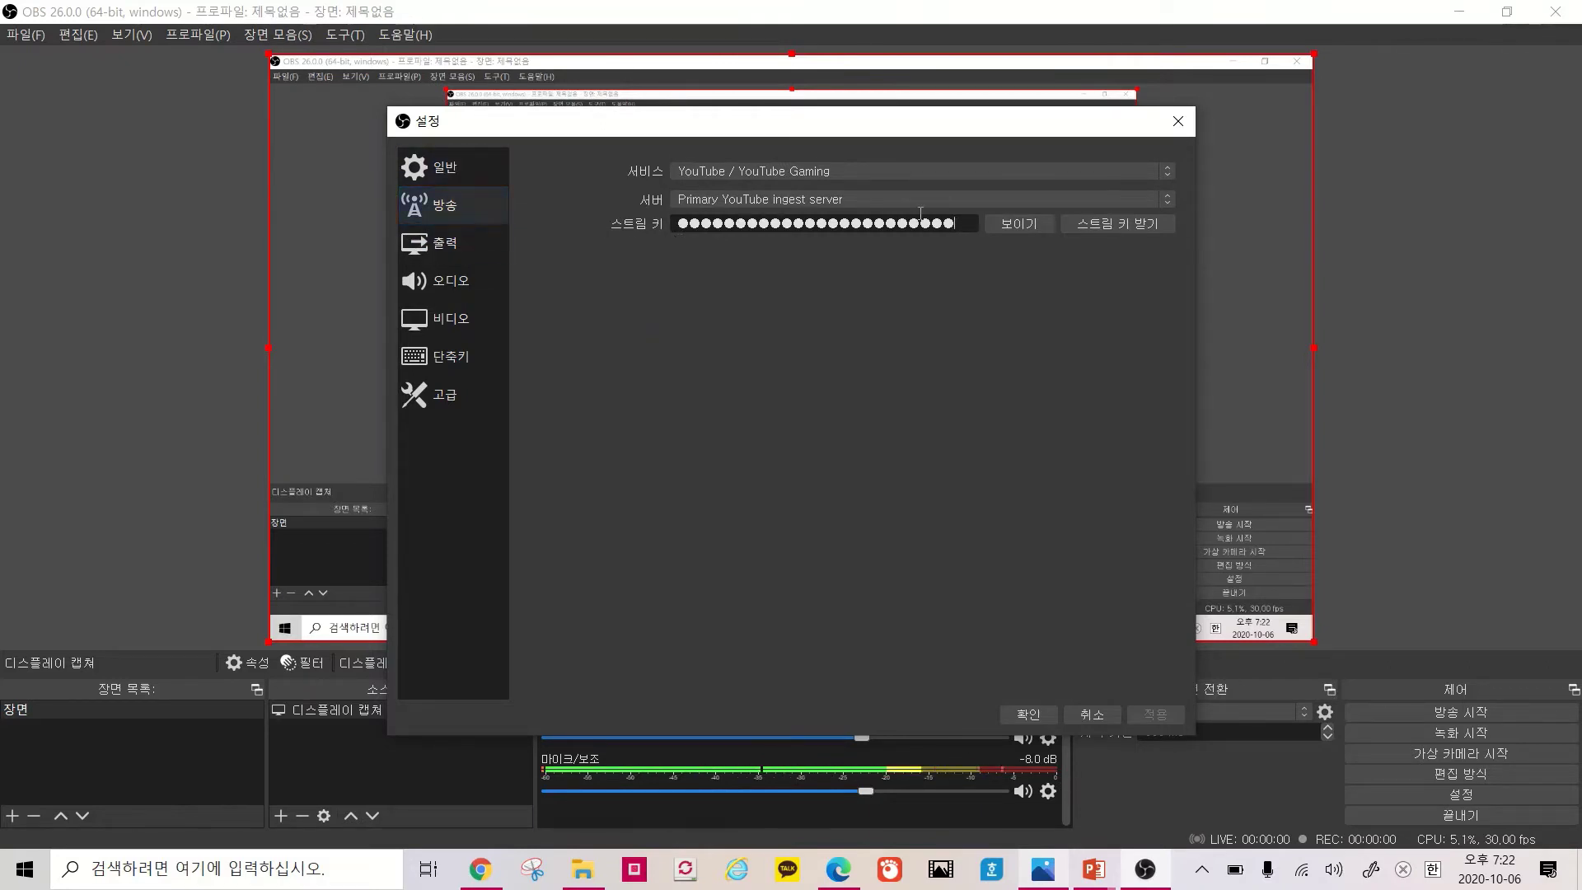
Replace the OBS stream key with the key freshly copied from YouTube Studio
drag(960, 225, 654, 208)
key(BackSpace)
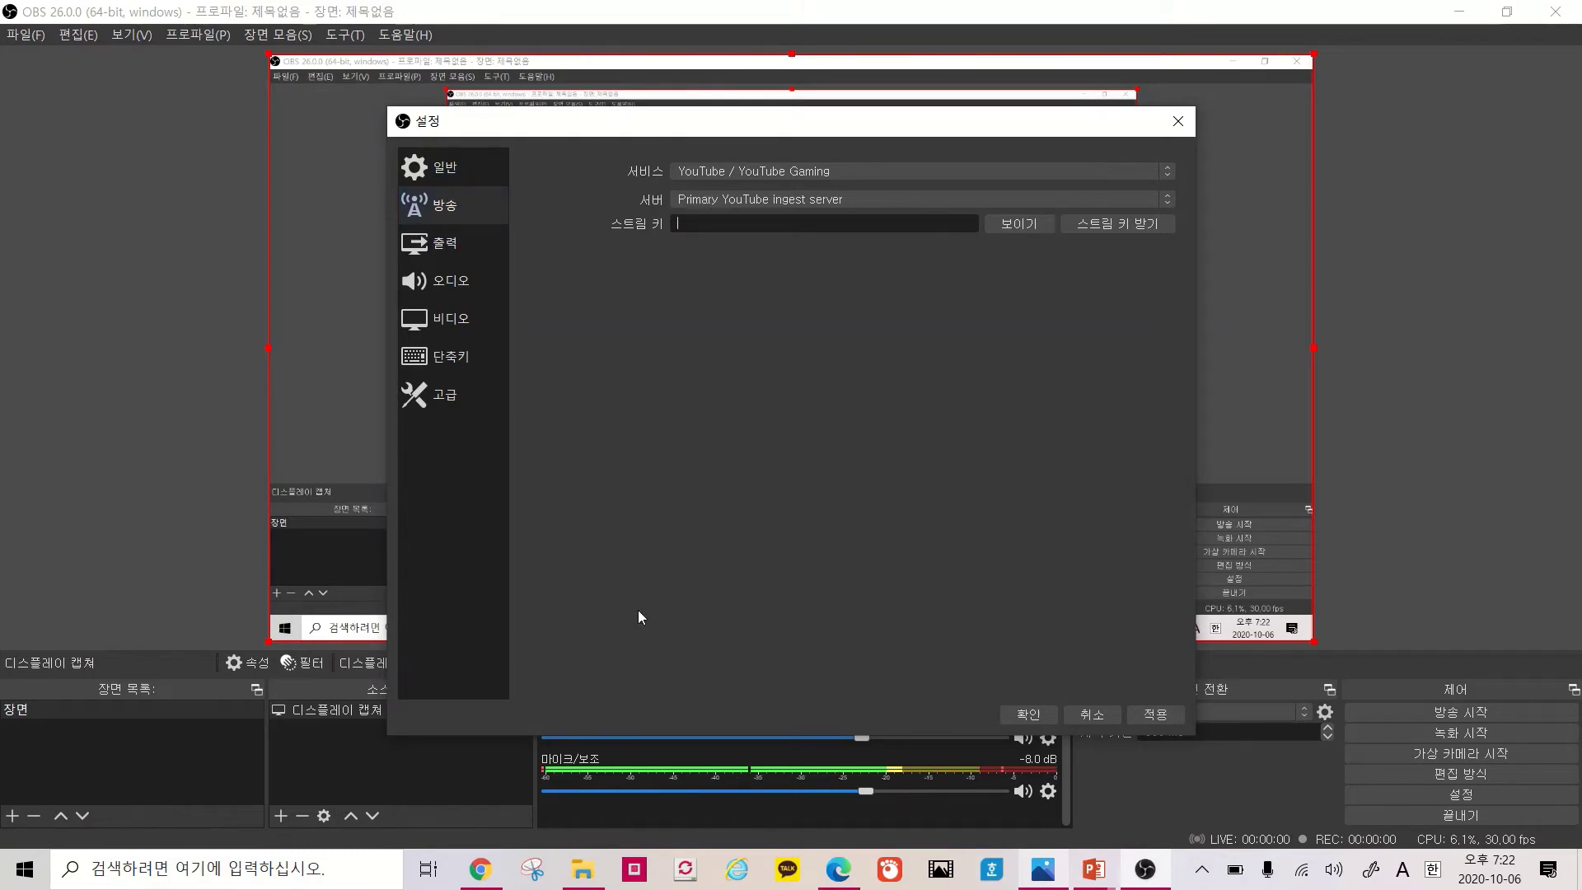
click(480, 869)
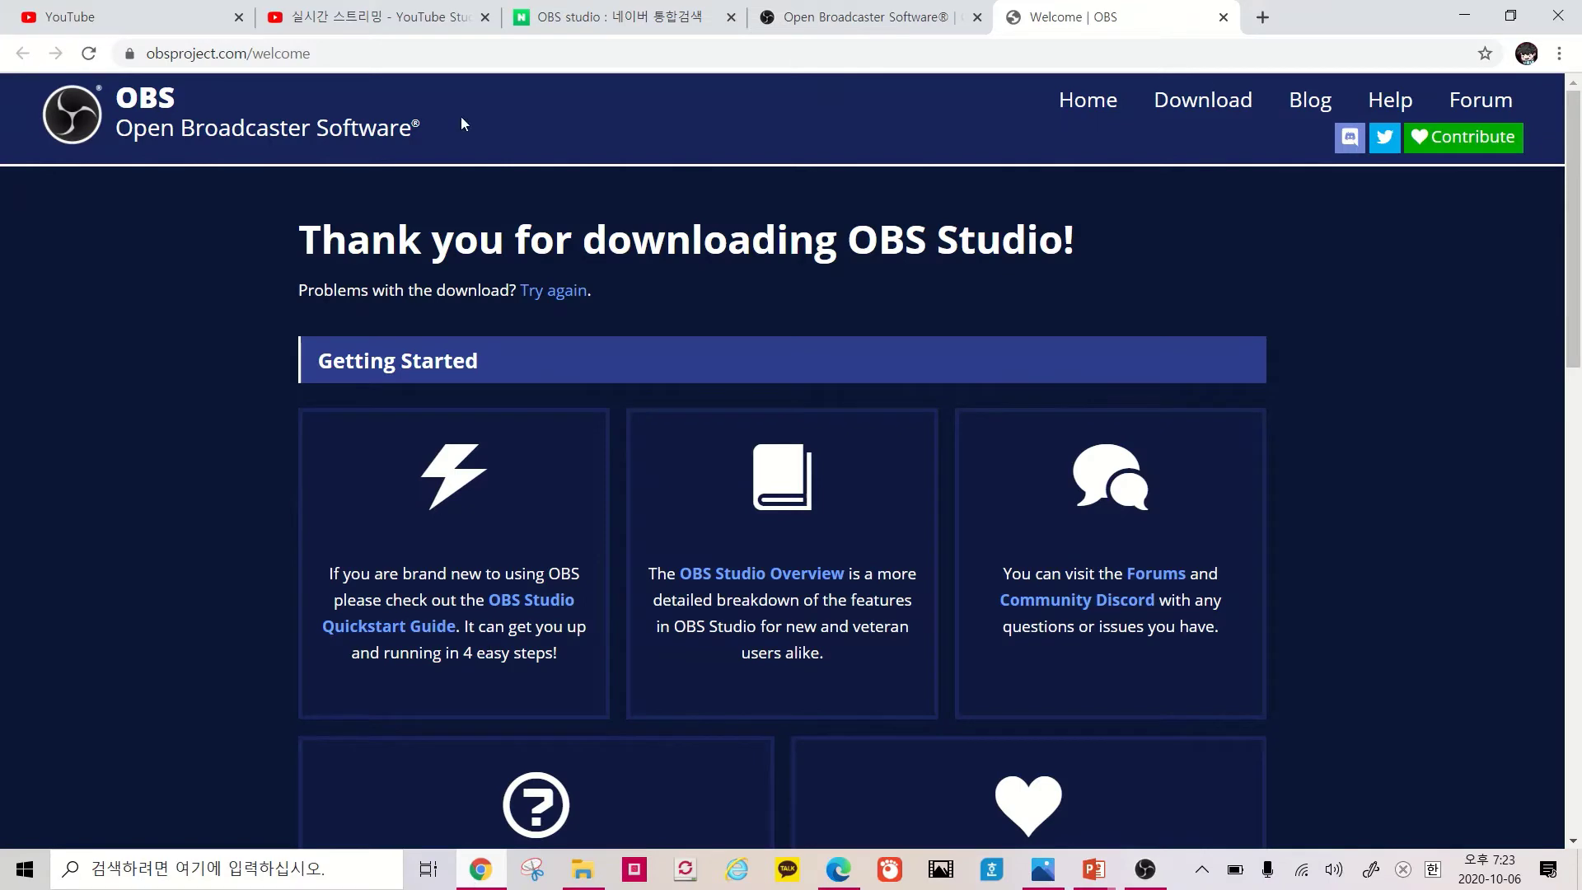
click(387, 16)
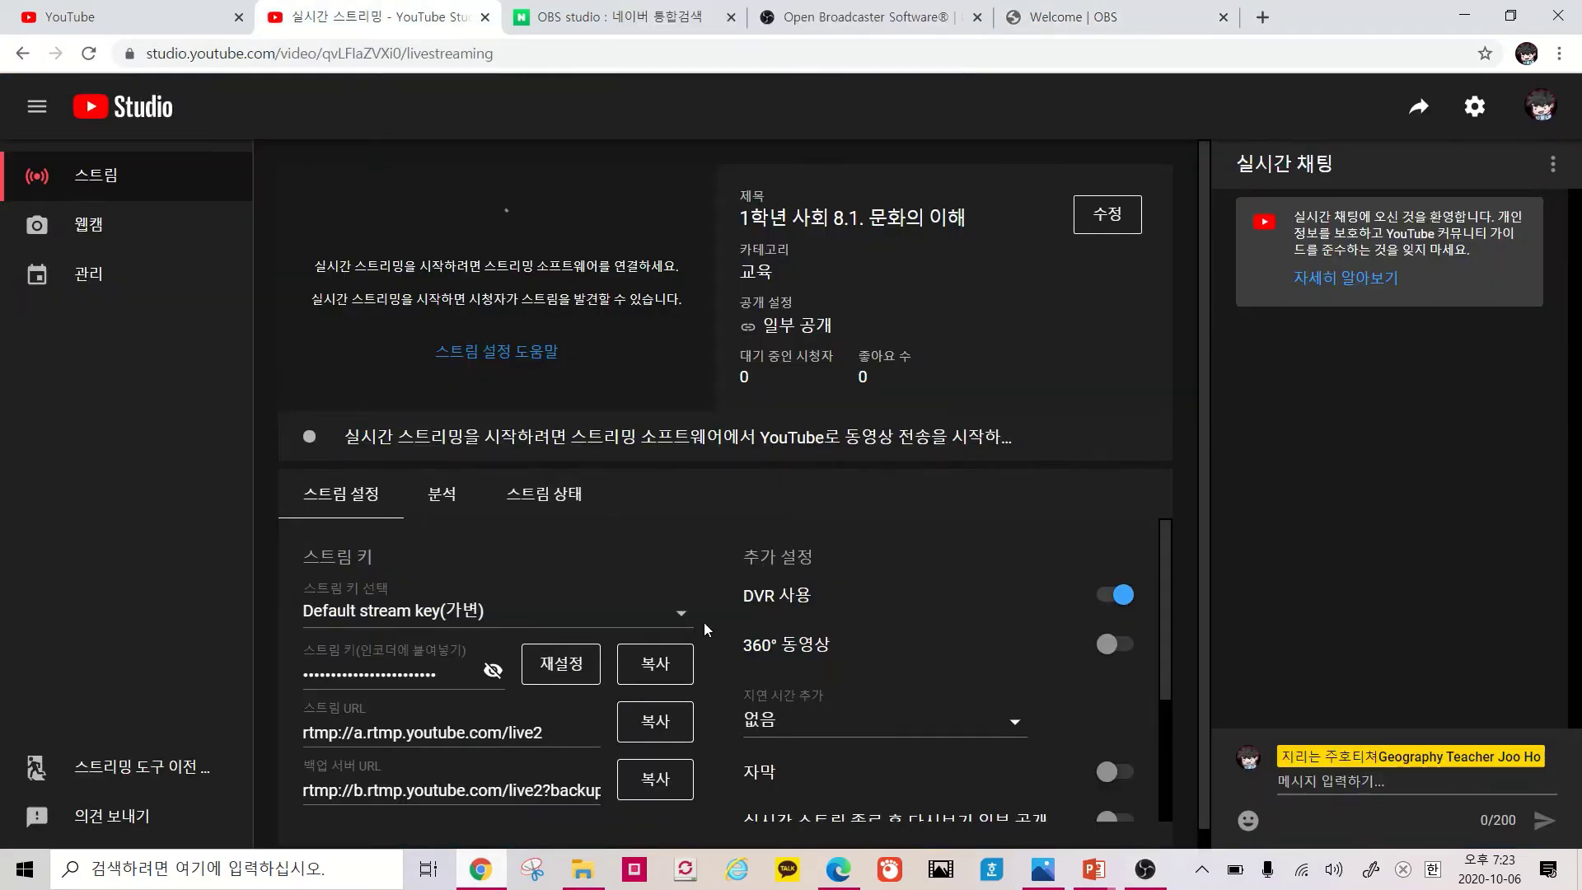
click(660, 675)
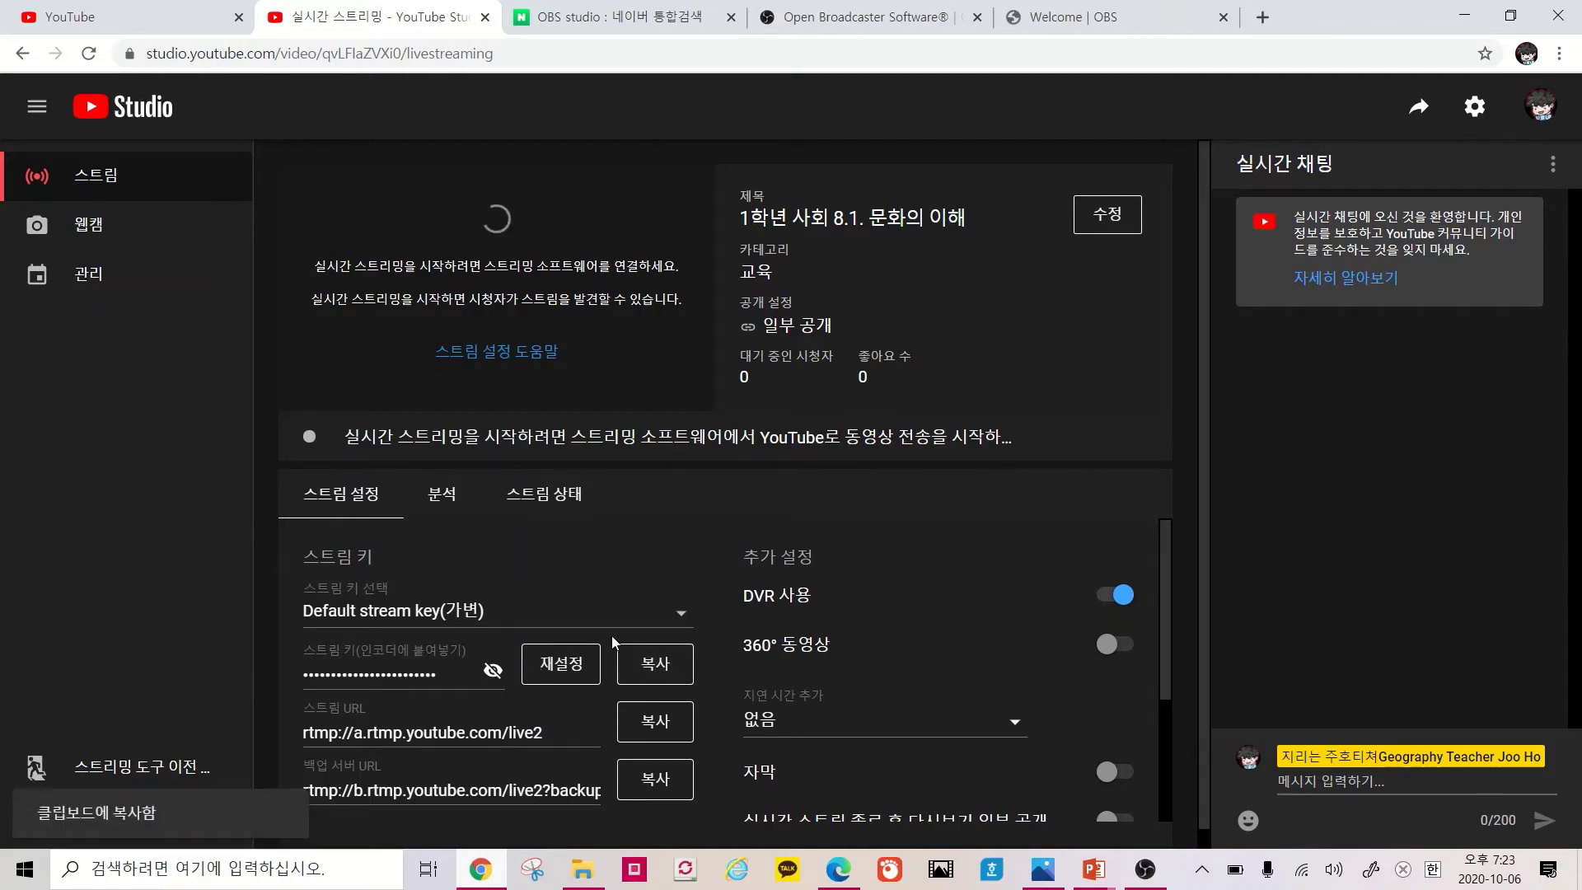
click(651, 680)
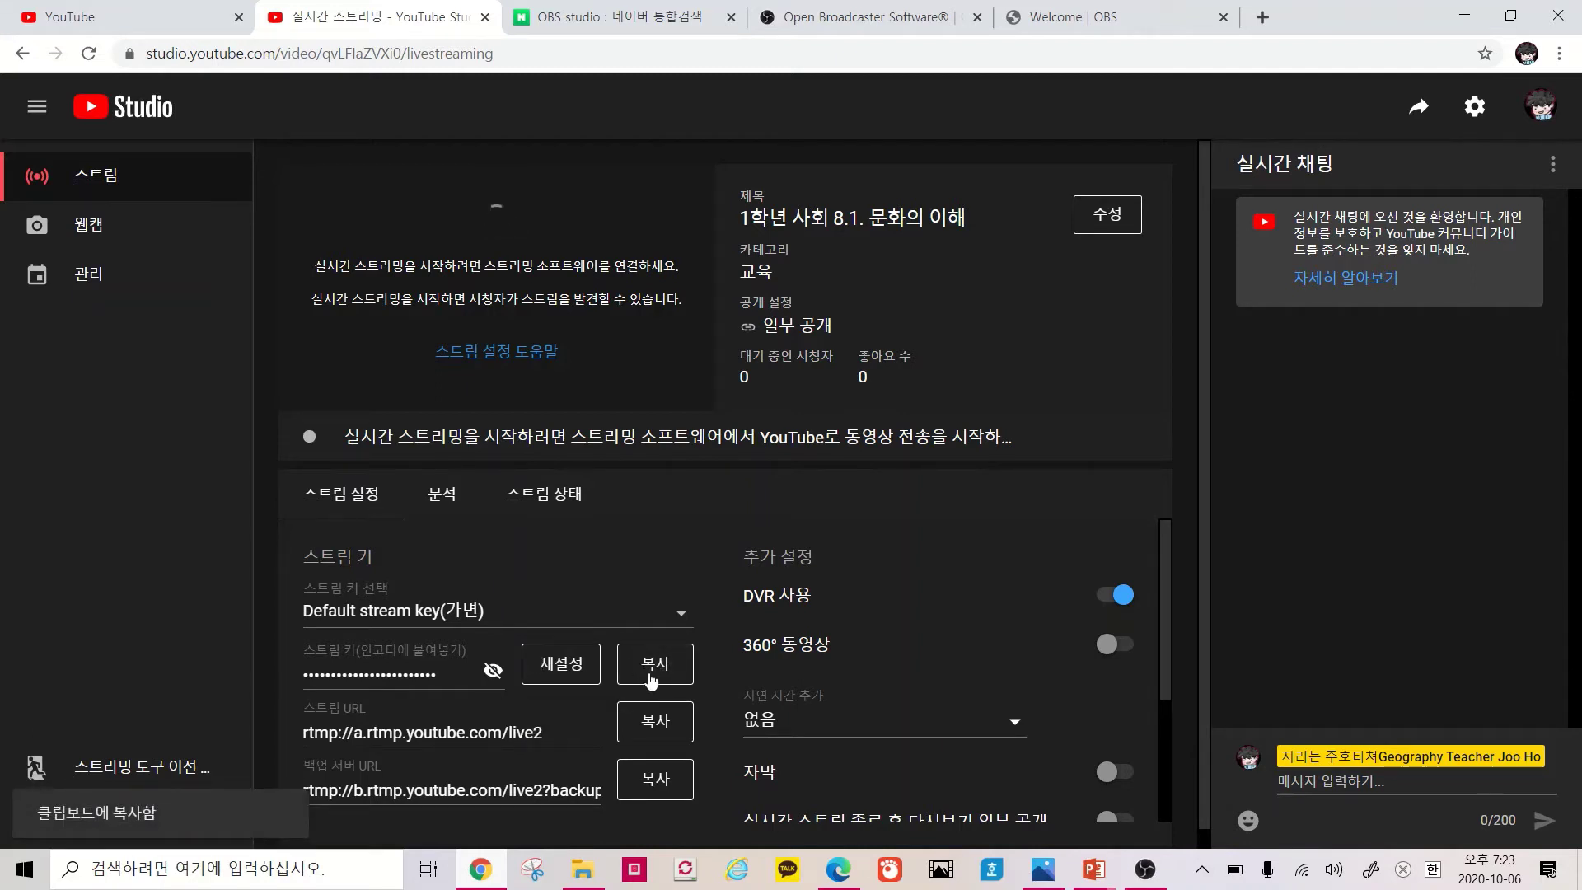
click(1146, 870)
click(785, 224)
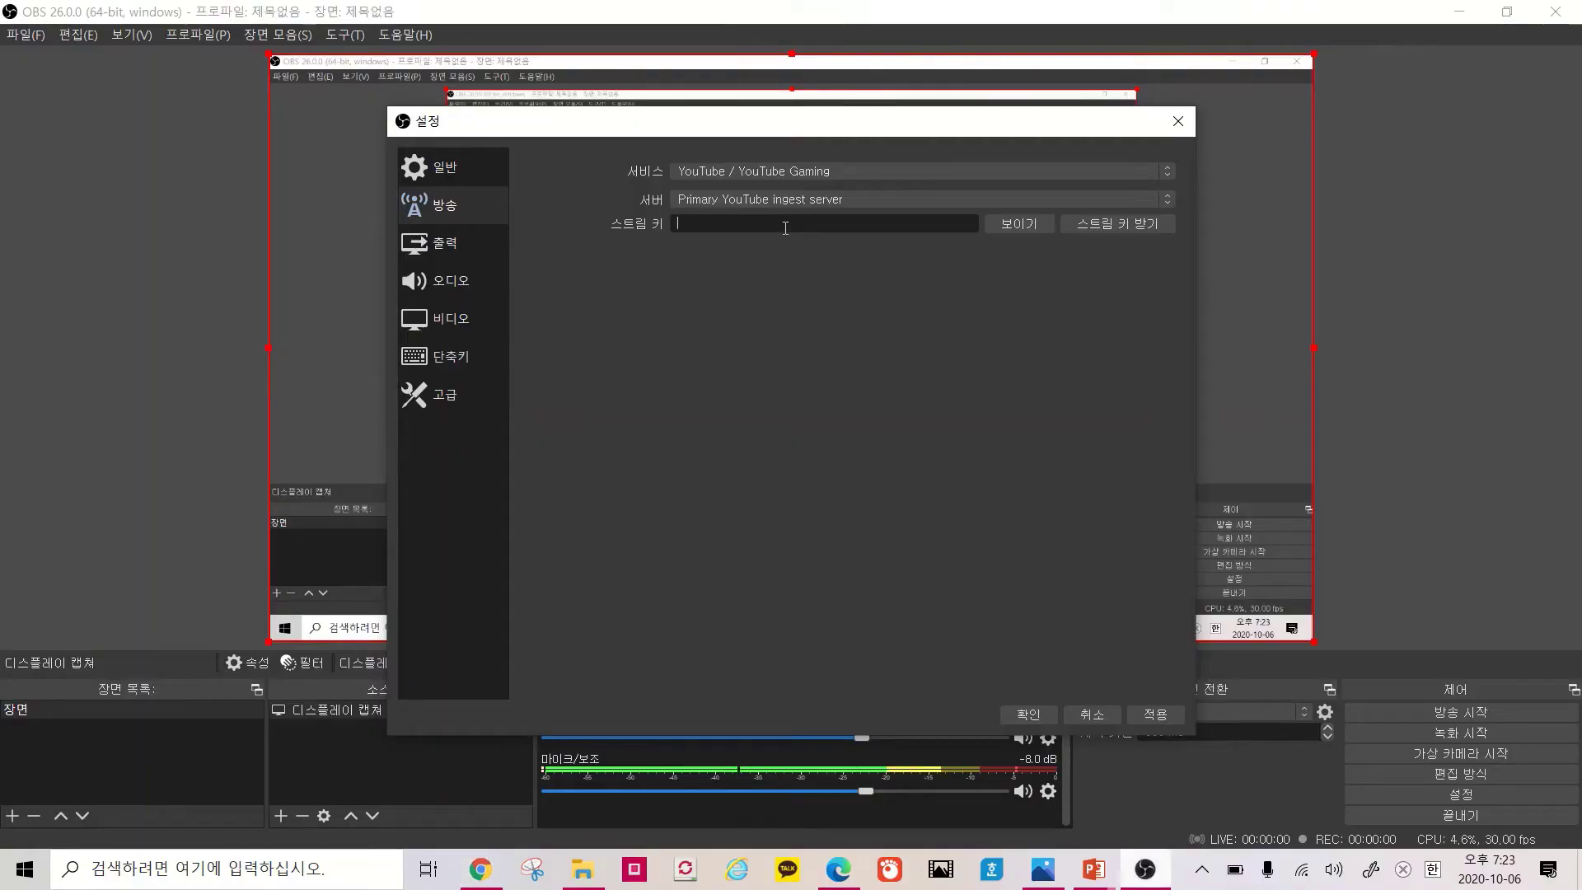
key(ctrl+v)
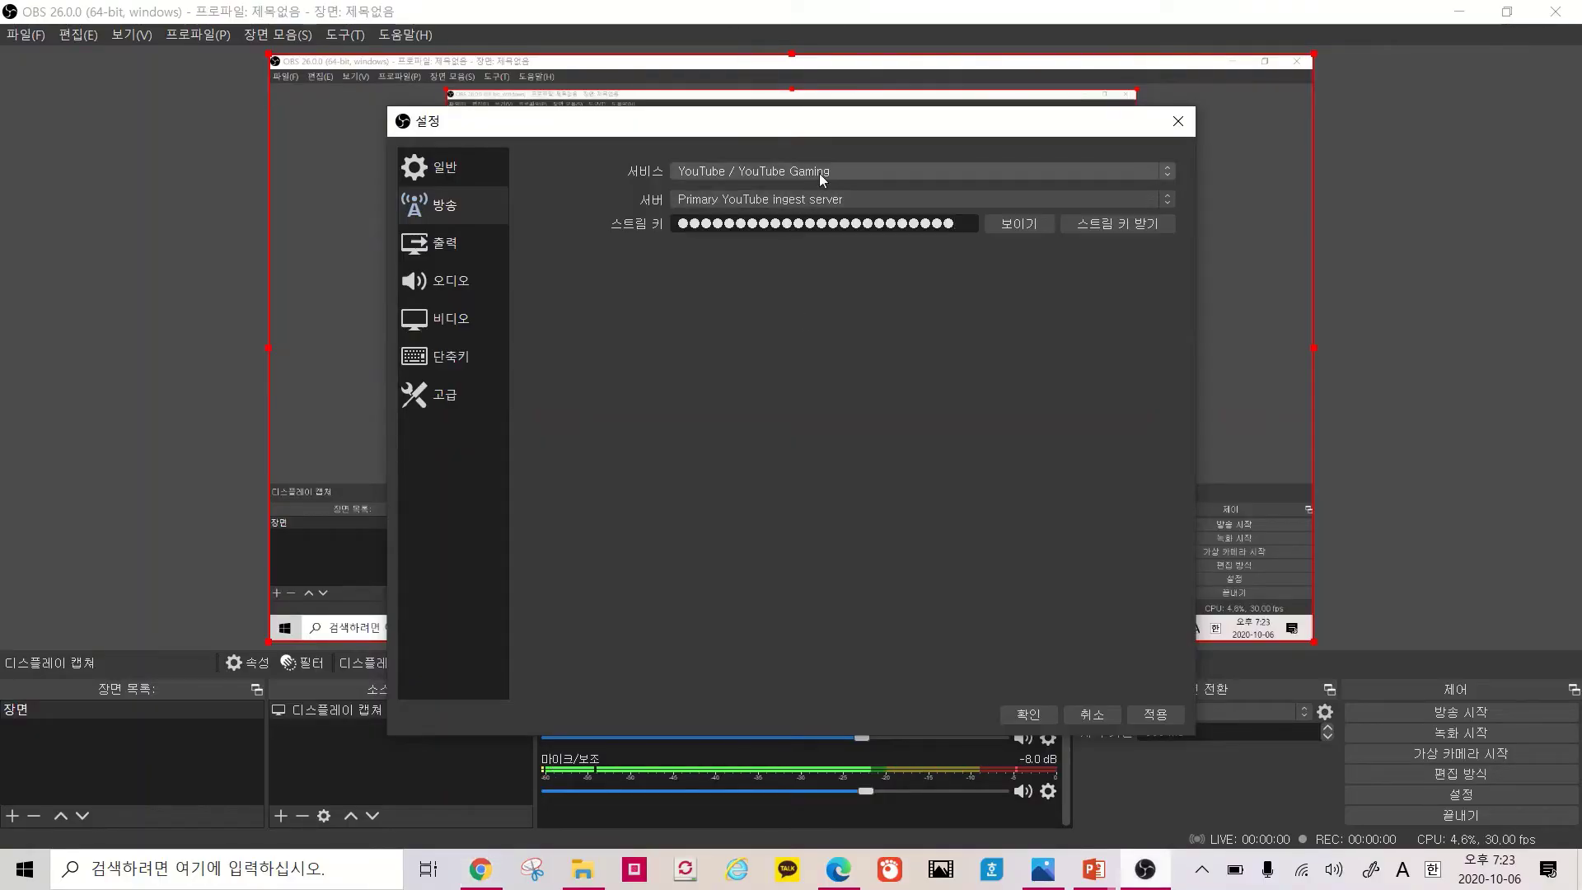
Keep YouTube / YouTube Gaming as the service and apply the broadcast settings
click(819, 173)
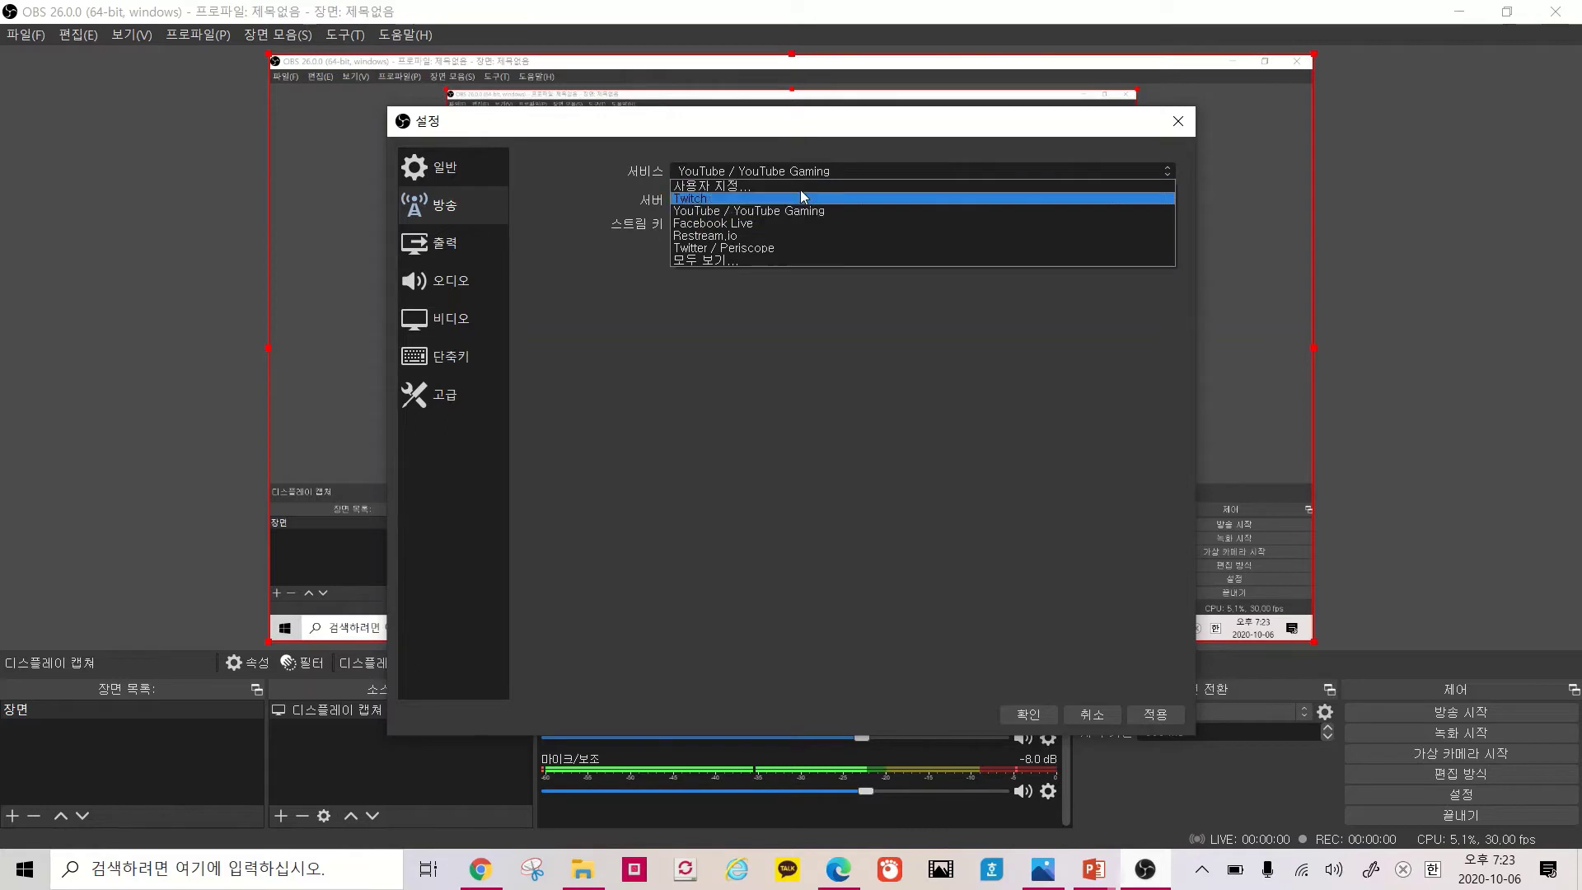
click(798, 212)
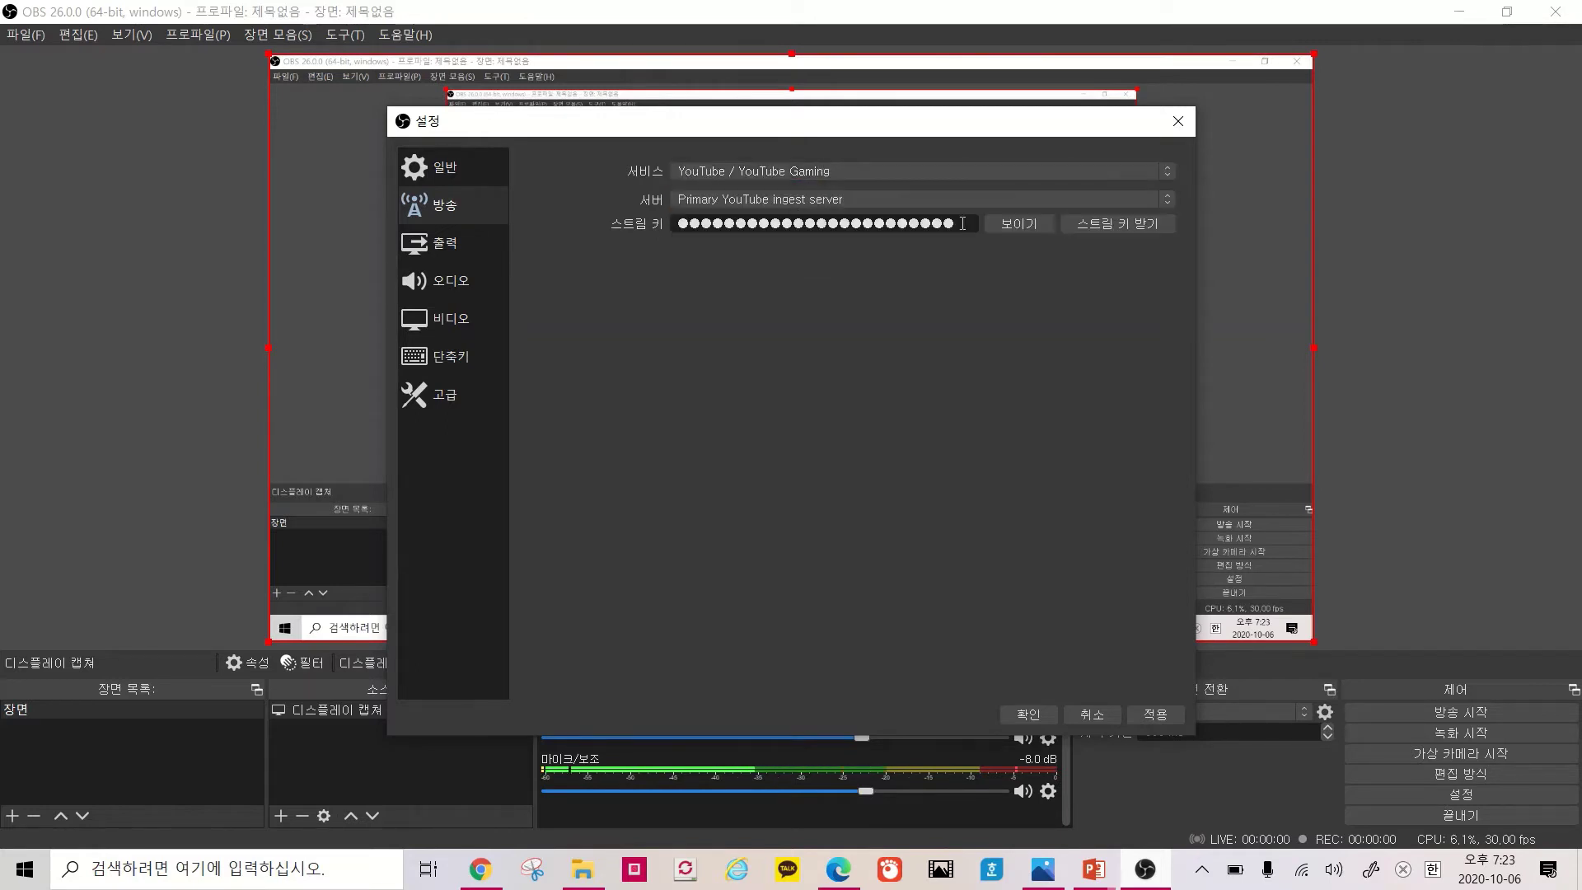
click(1144, 708)
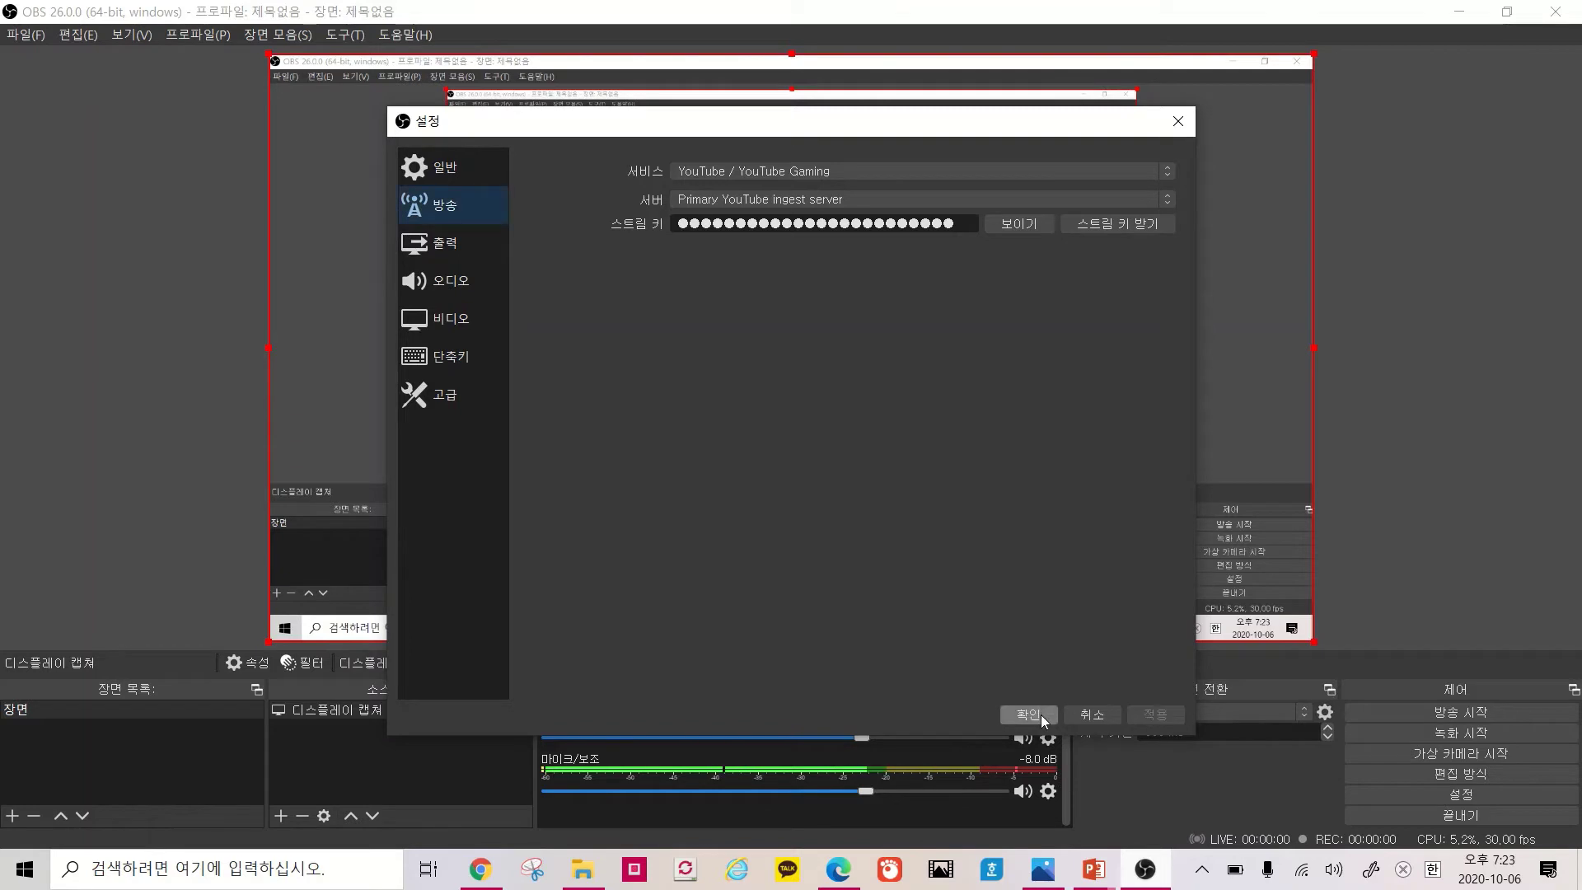
click(478, 176)
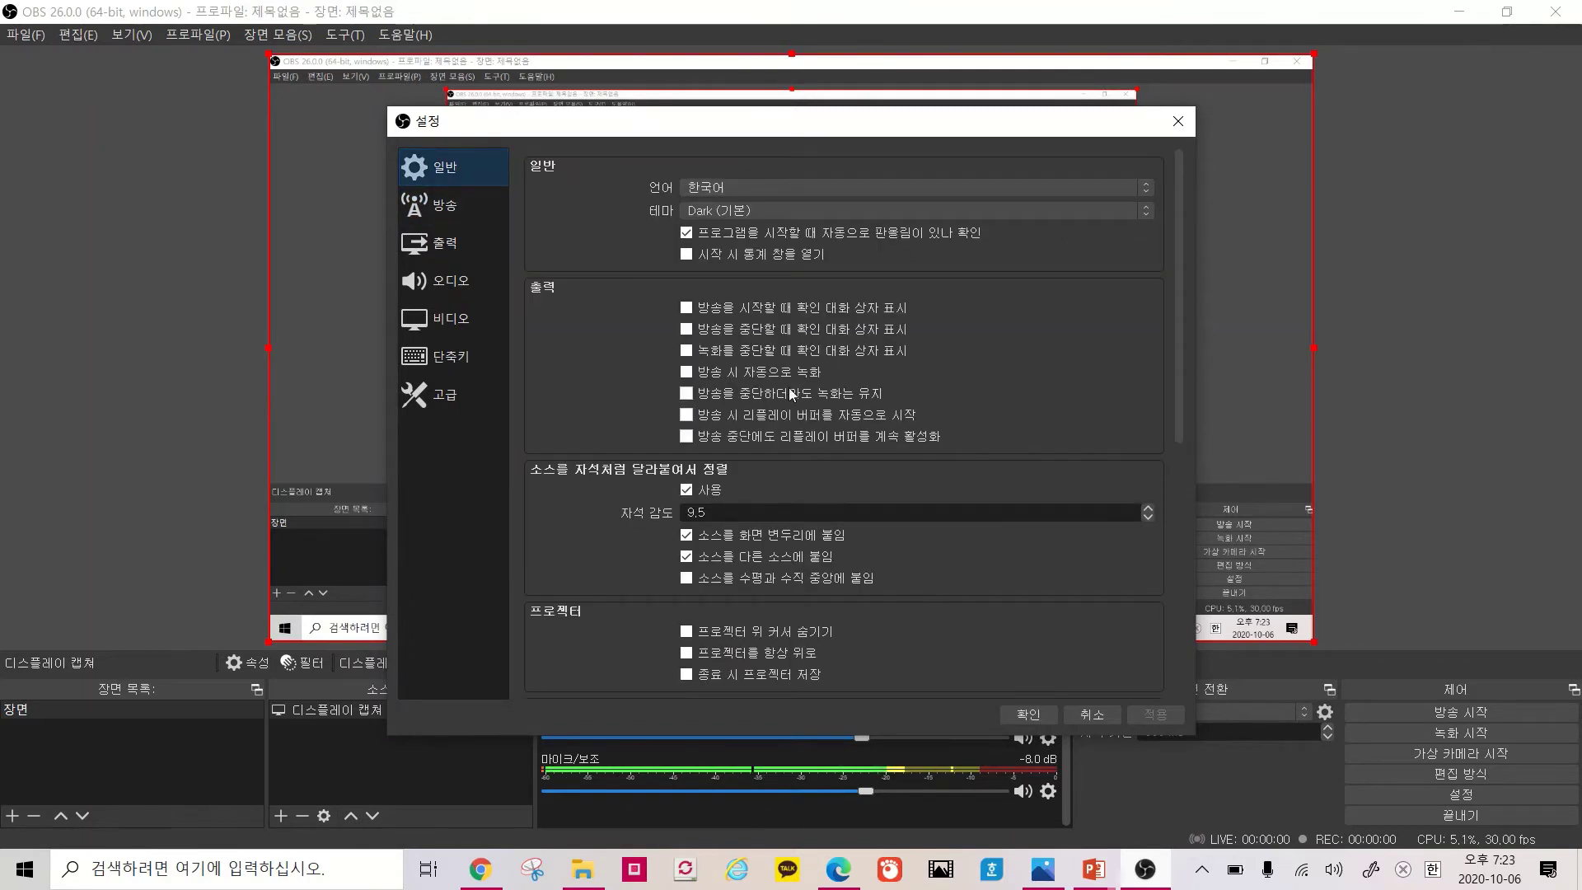
Save the OBS settings, start streaming with 방송 시작, and switch to YouTube Studio in Chrome
click(1036, 714)
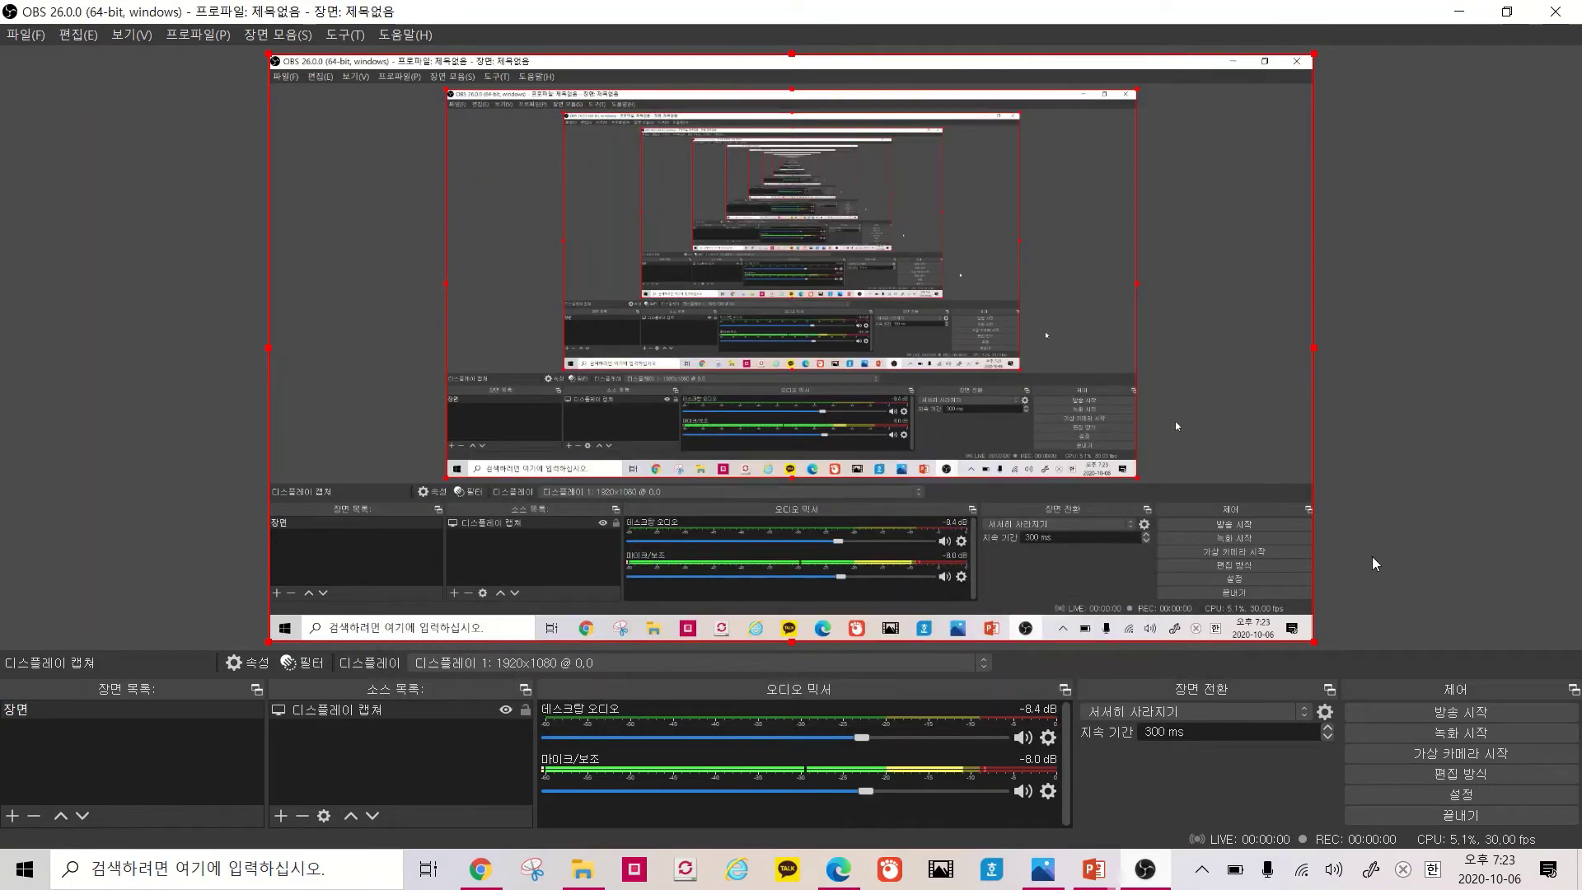
click(1400, 711)
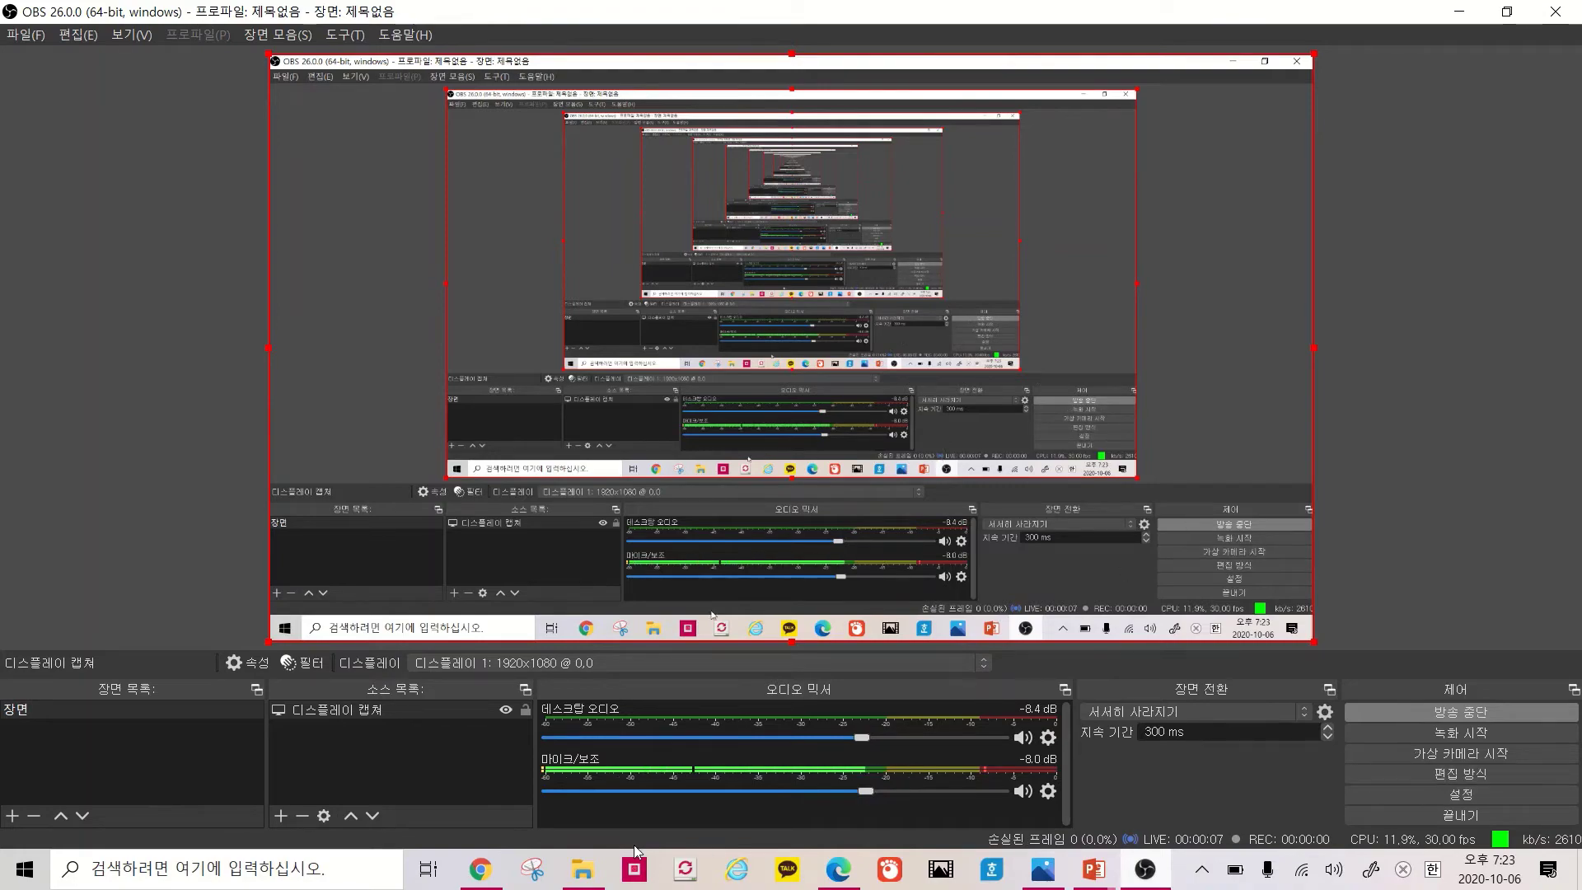
click(488, 873)
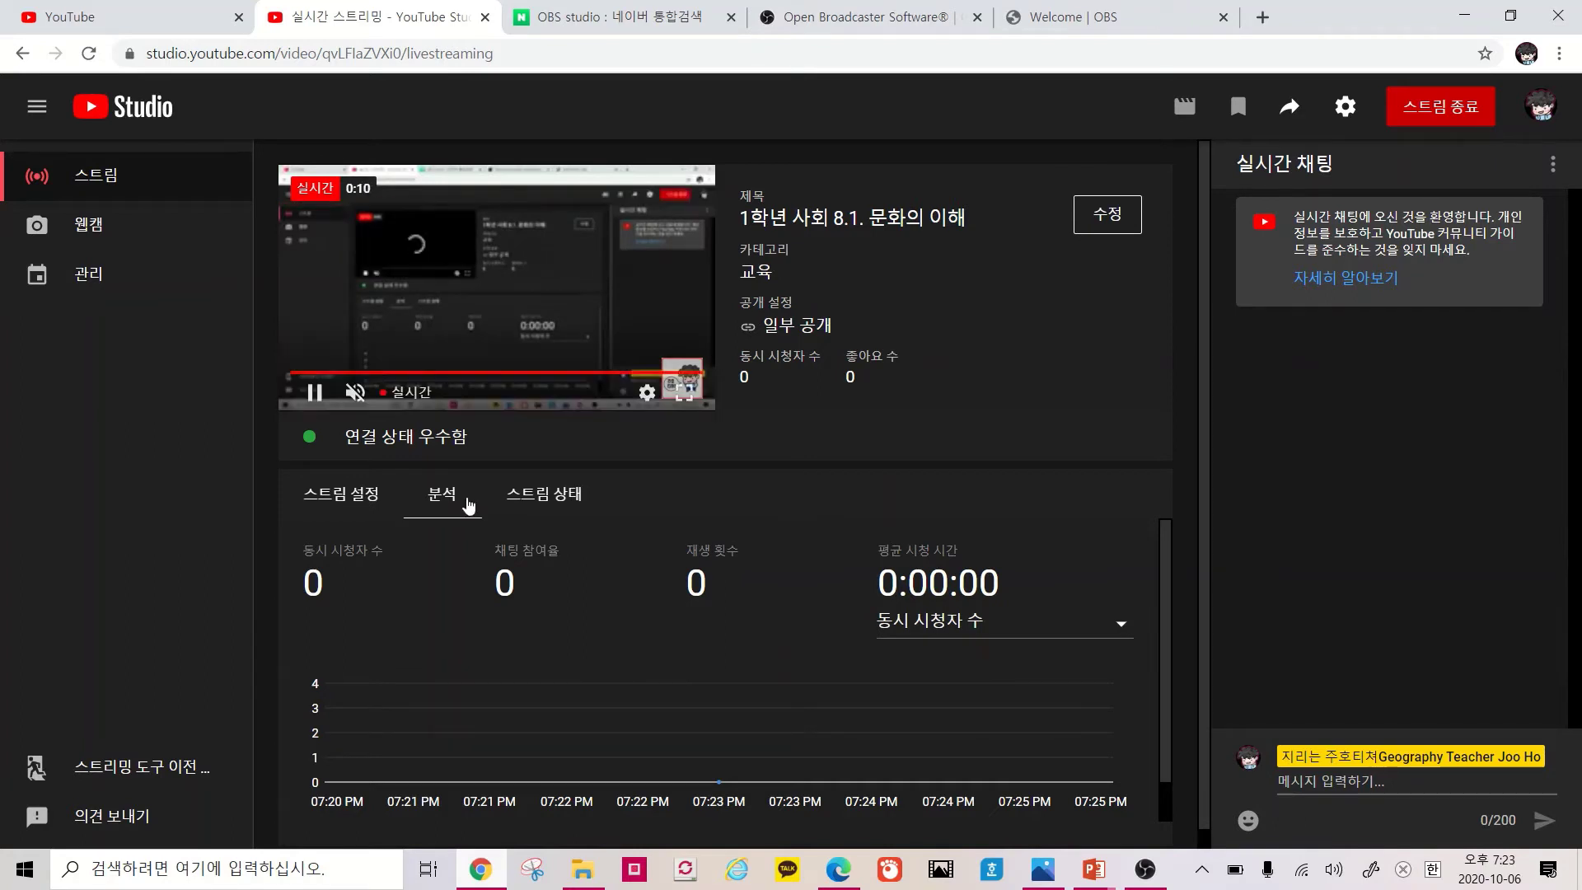
Copy the live video's URL from the 스트림 설정 preview and bring up Edge
click(342, 495)
scroll(445, 556, down, 3)
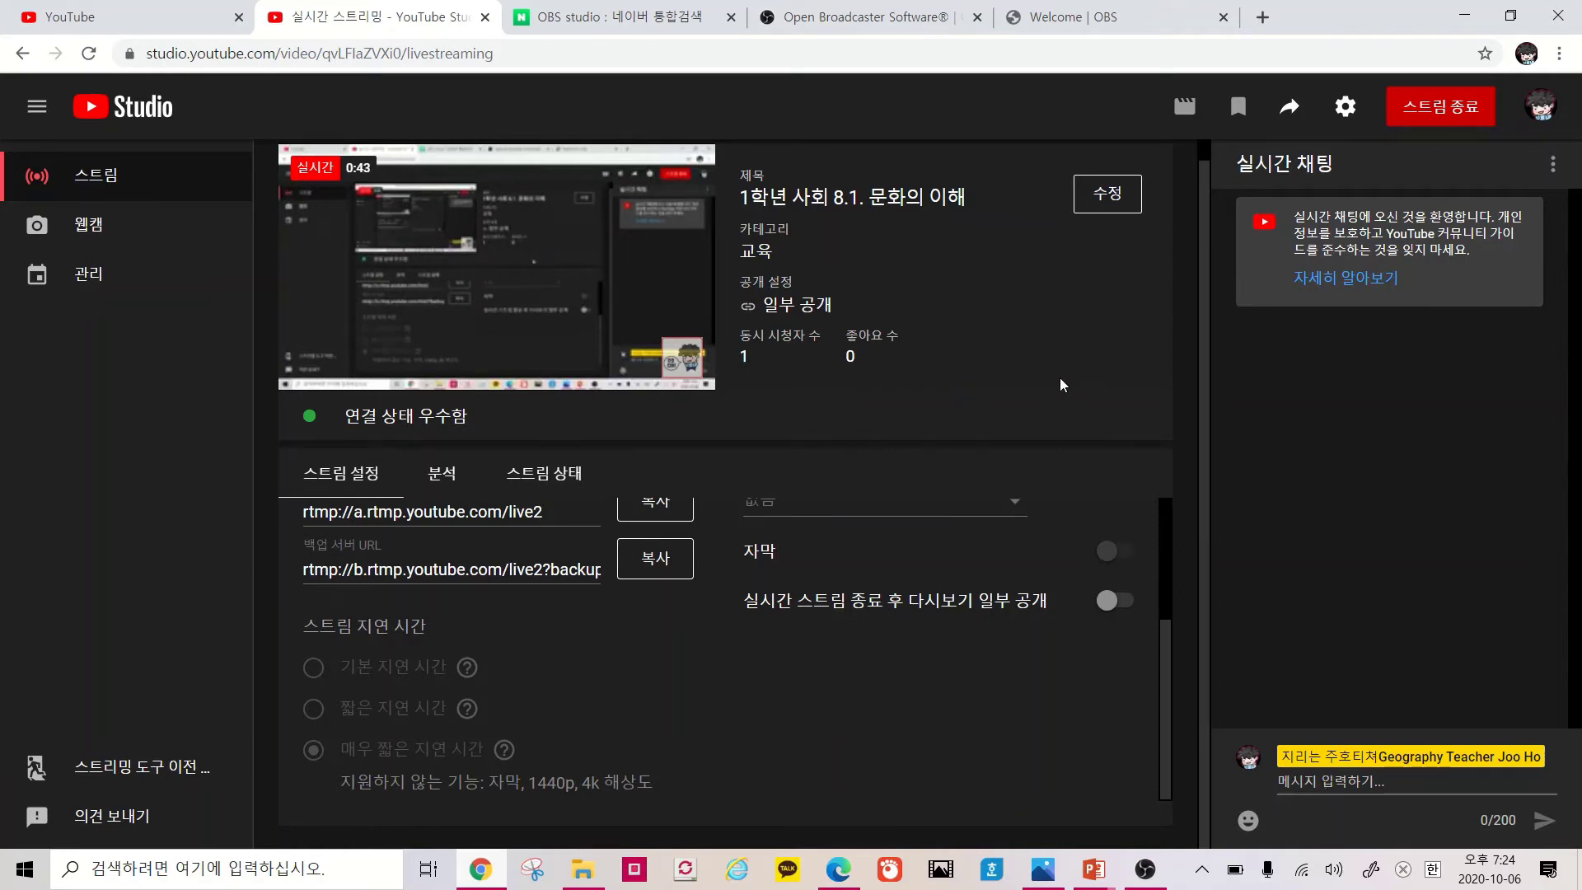
right_click(578, 305)
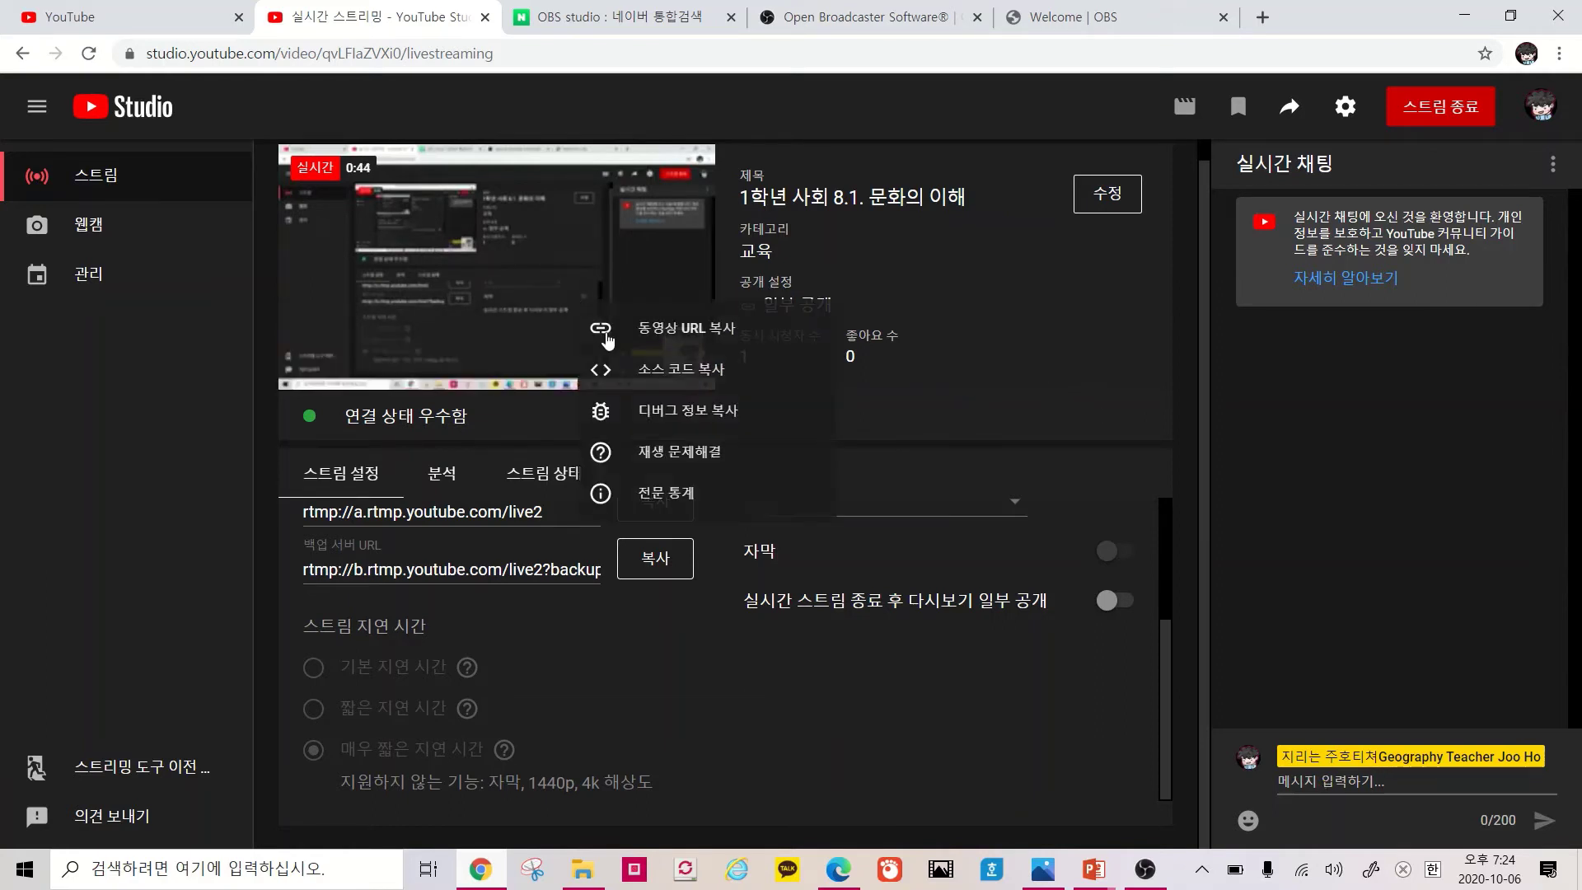
click(646, 328)
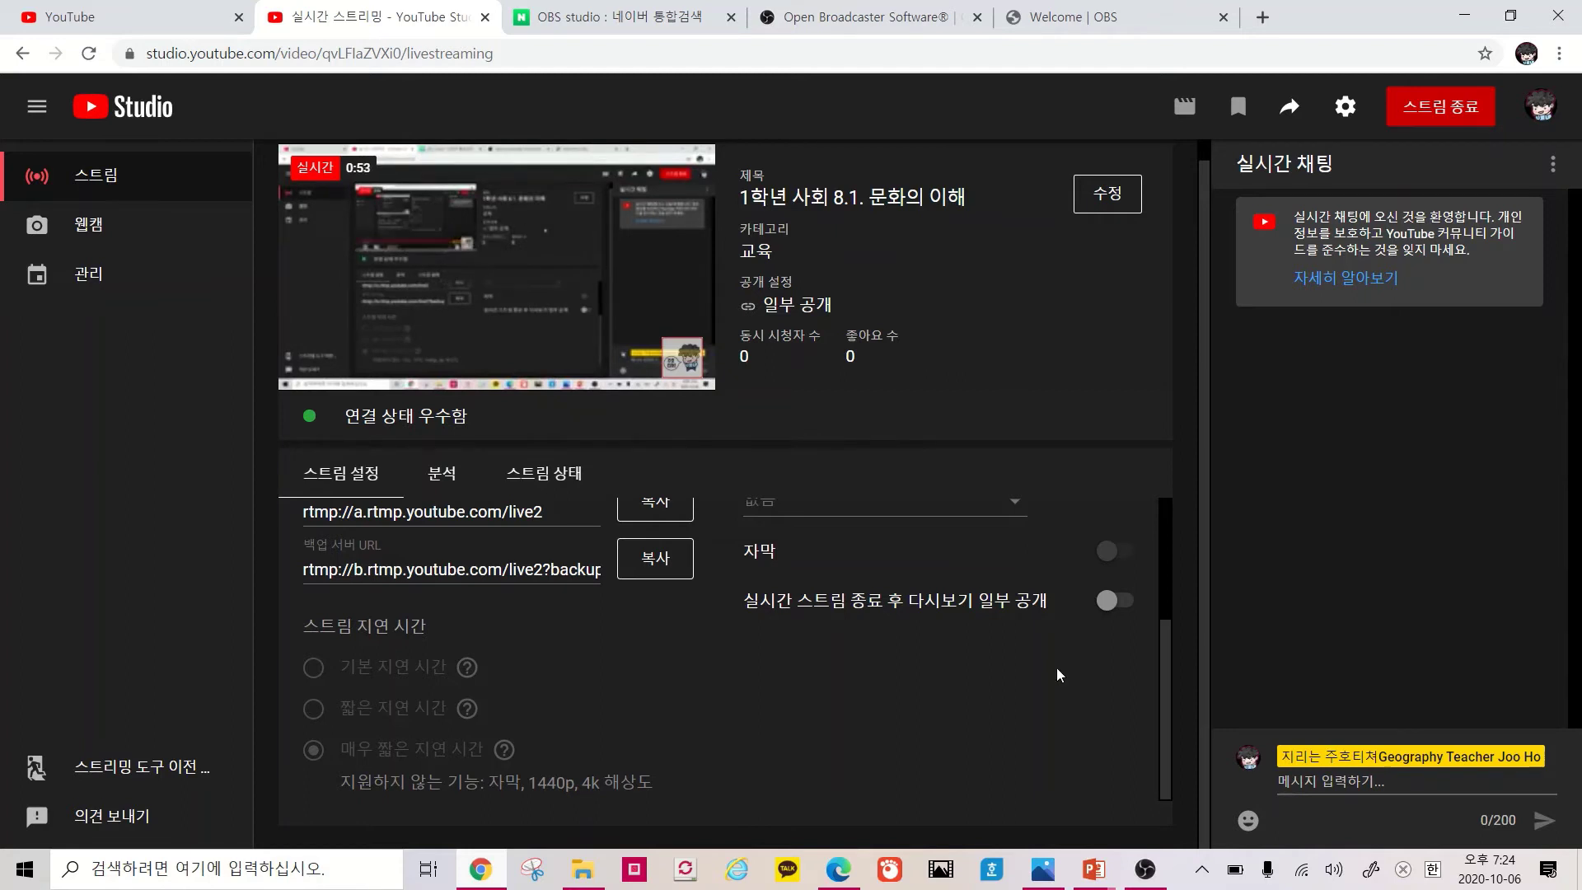
click(839, 867)
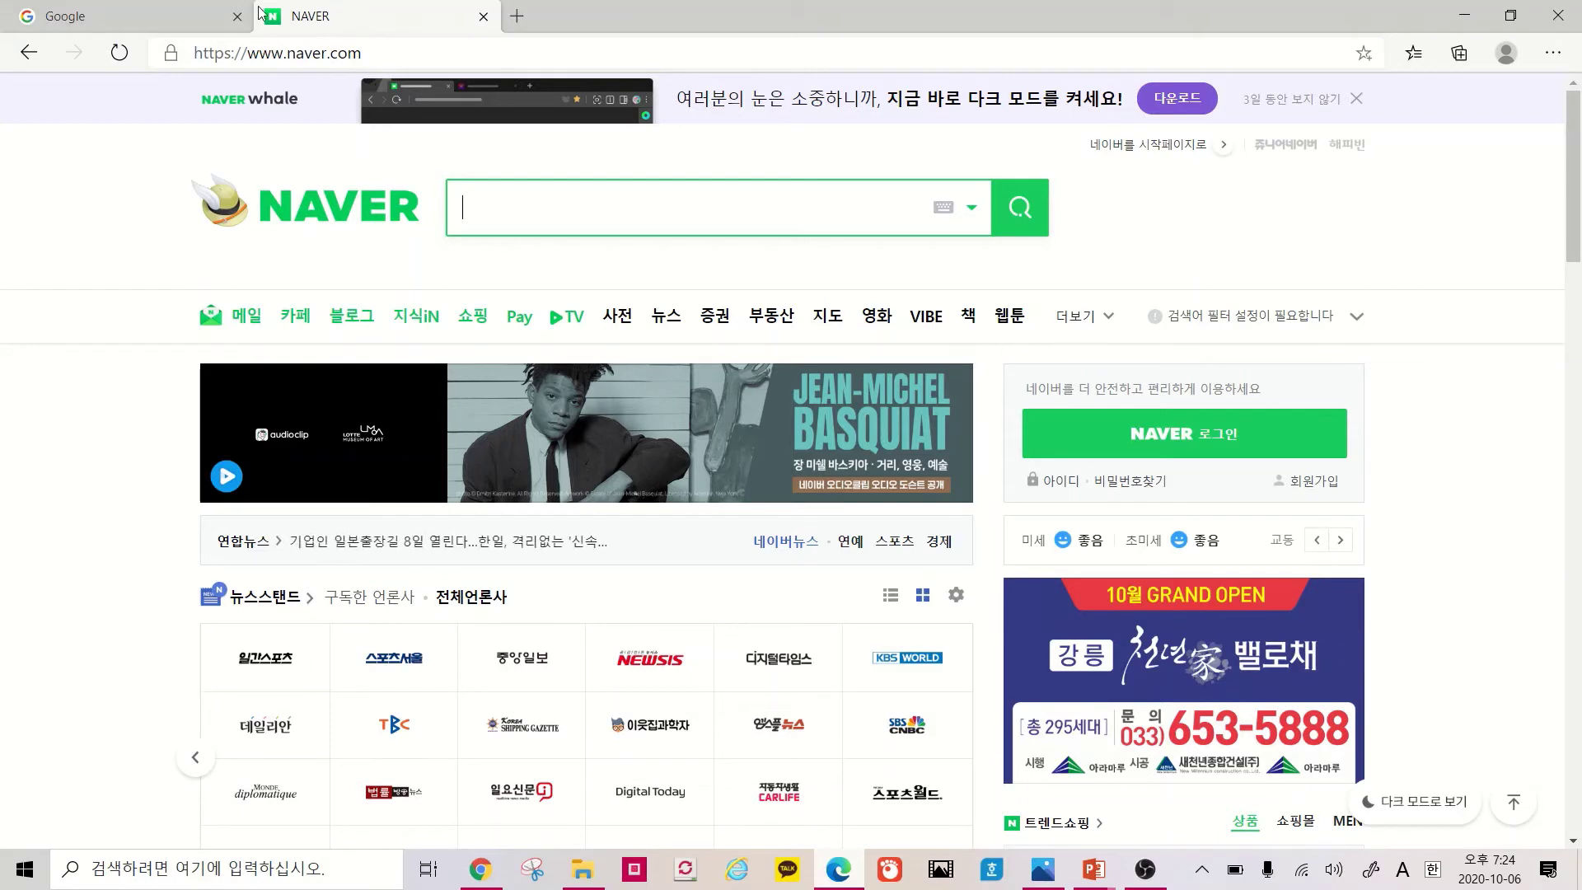
Load the copied live video link in Edge's Google tab and pause playback
click(177, 13)
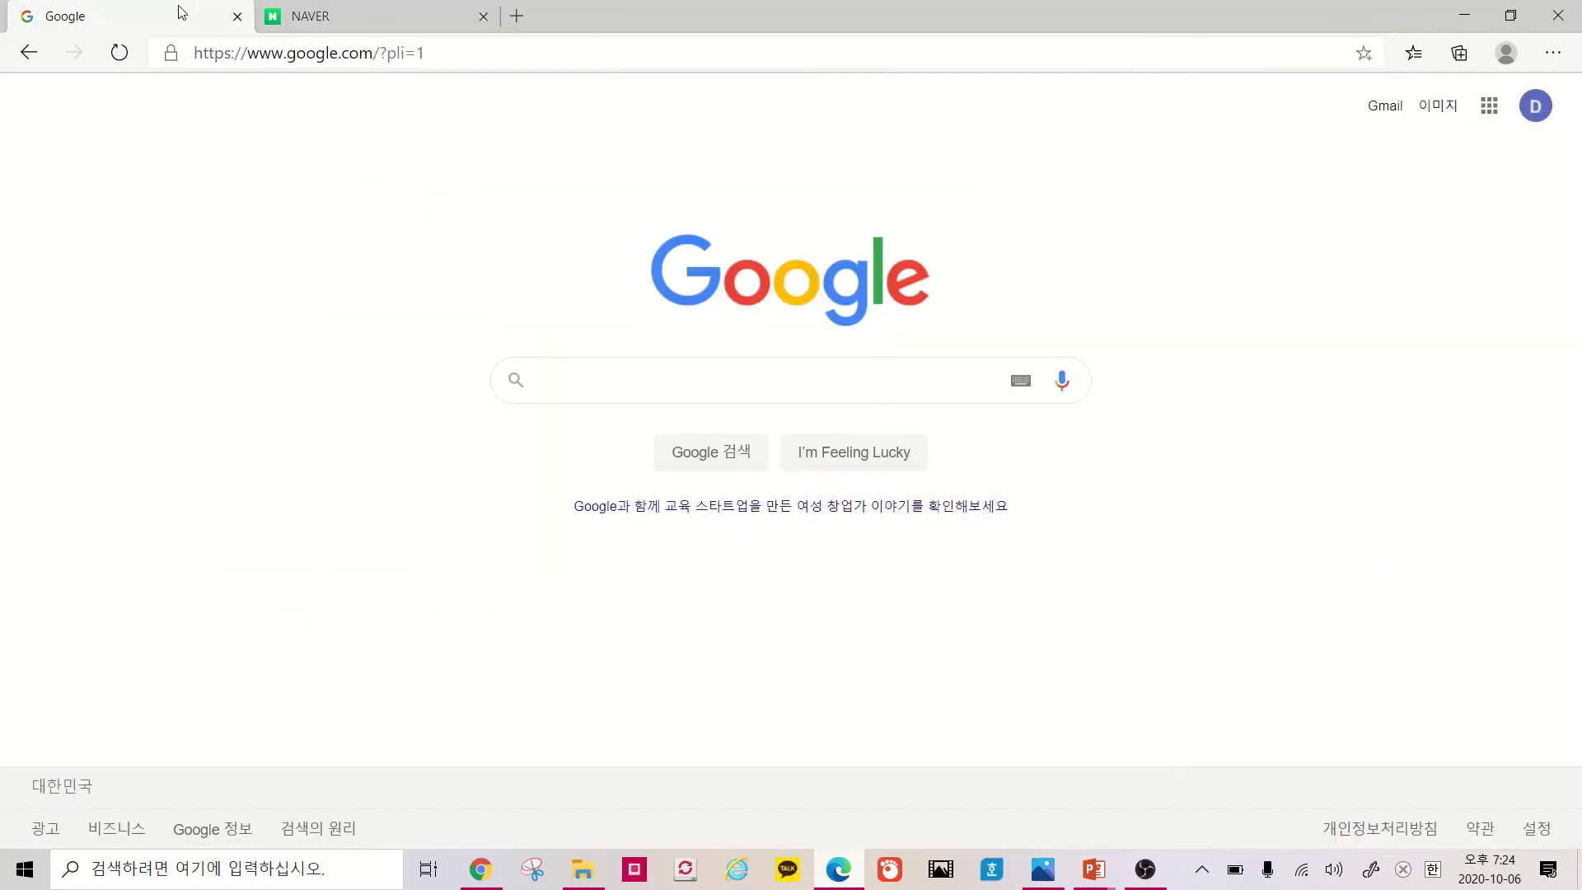
click(407, 59)
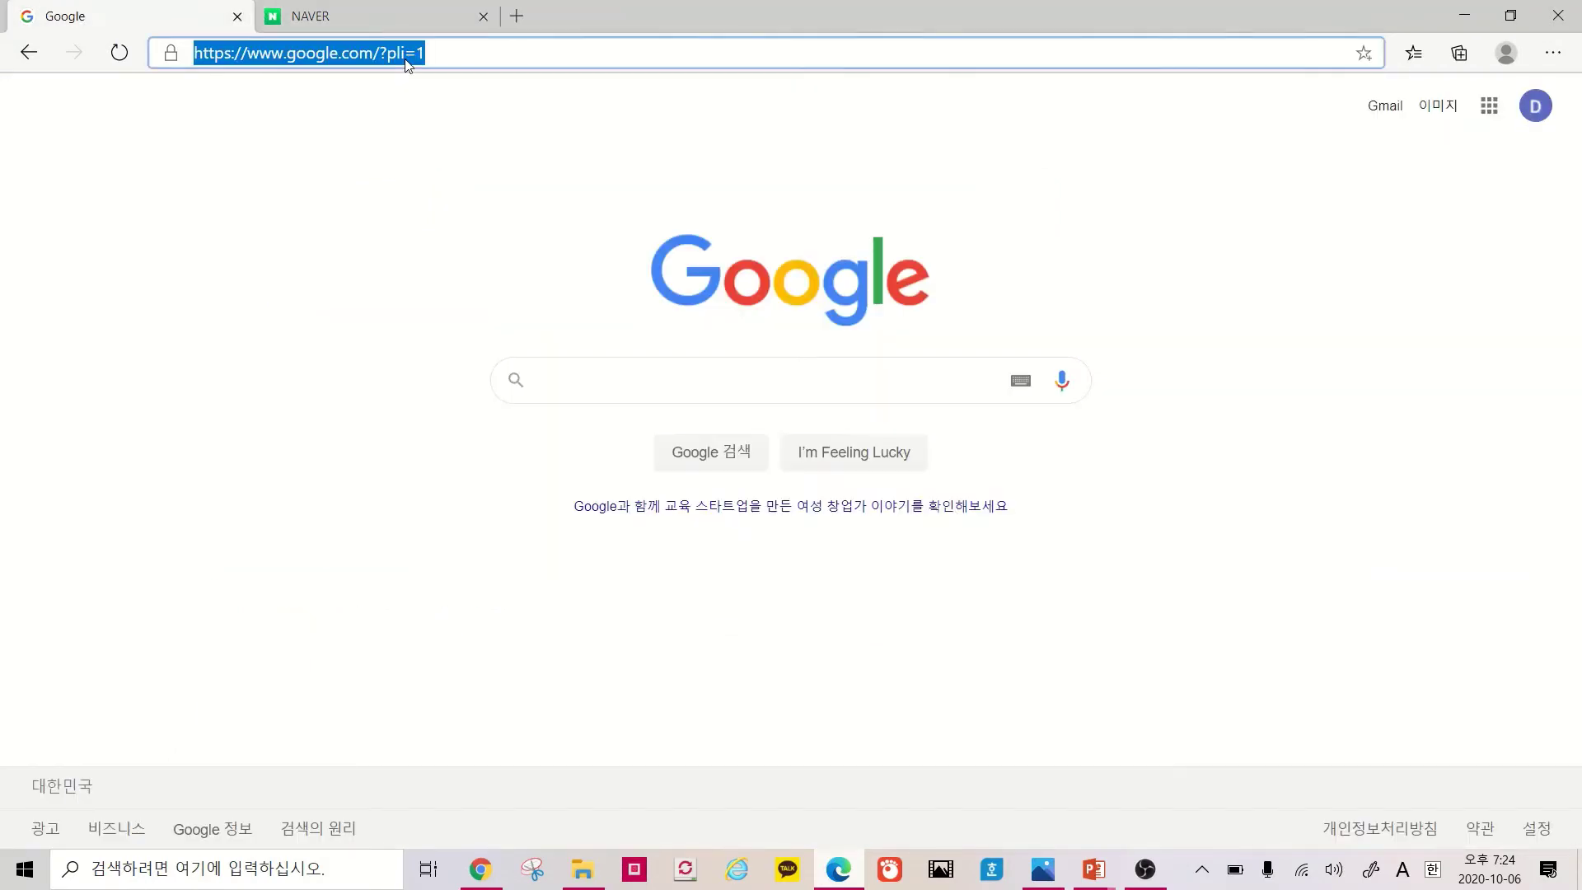
key(ctrl+v)
key(Return)
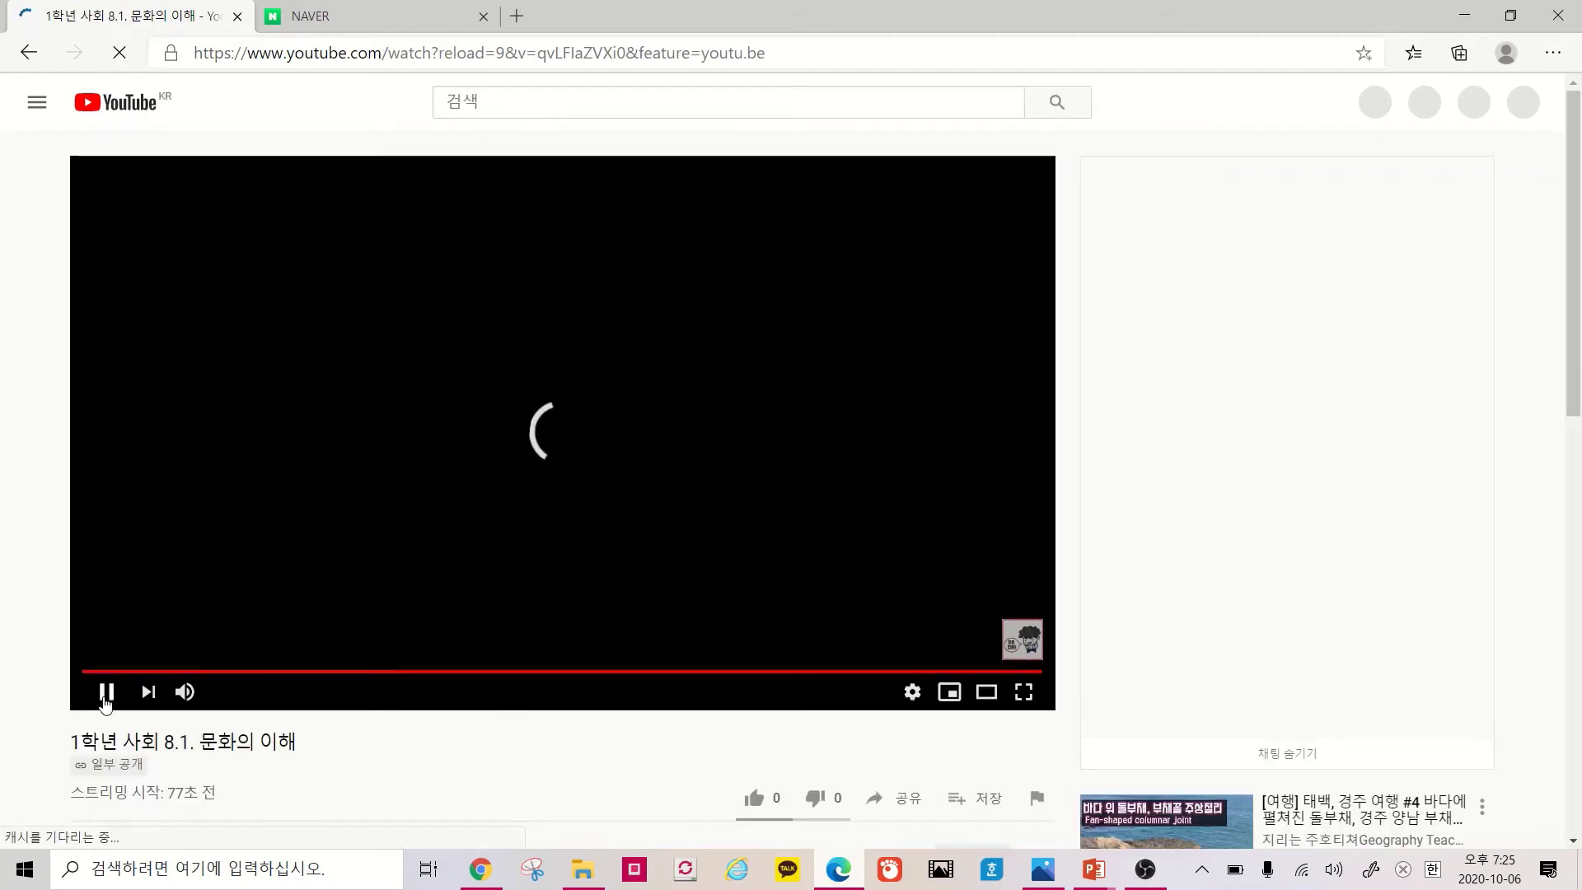
click(105, 694)
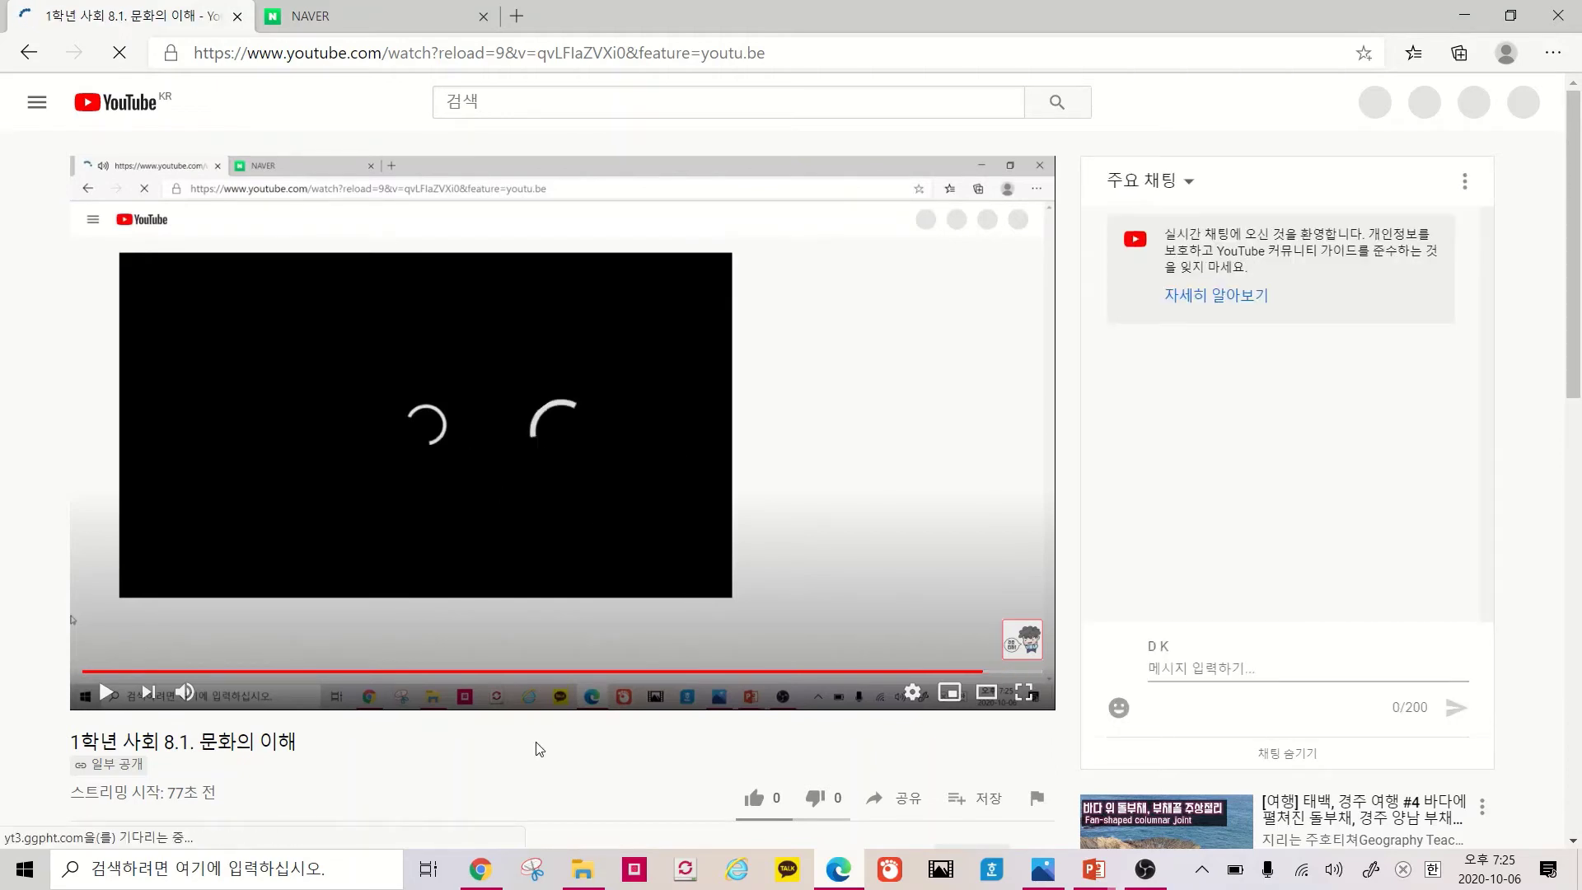
Check the video title on the Edge watch page, then return to YouTube Studio
click(480, 869)
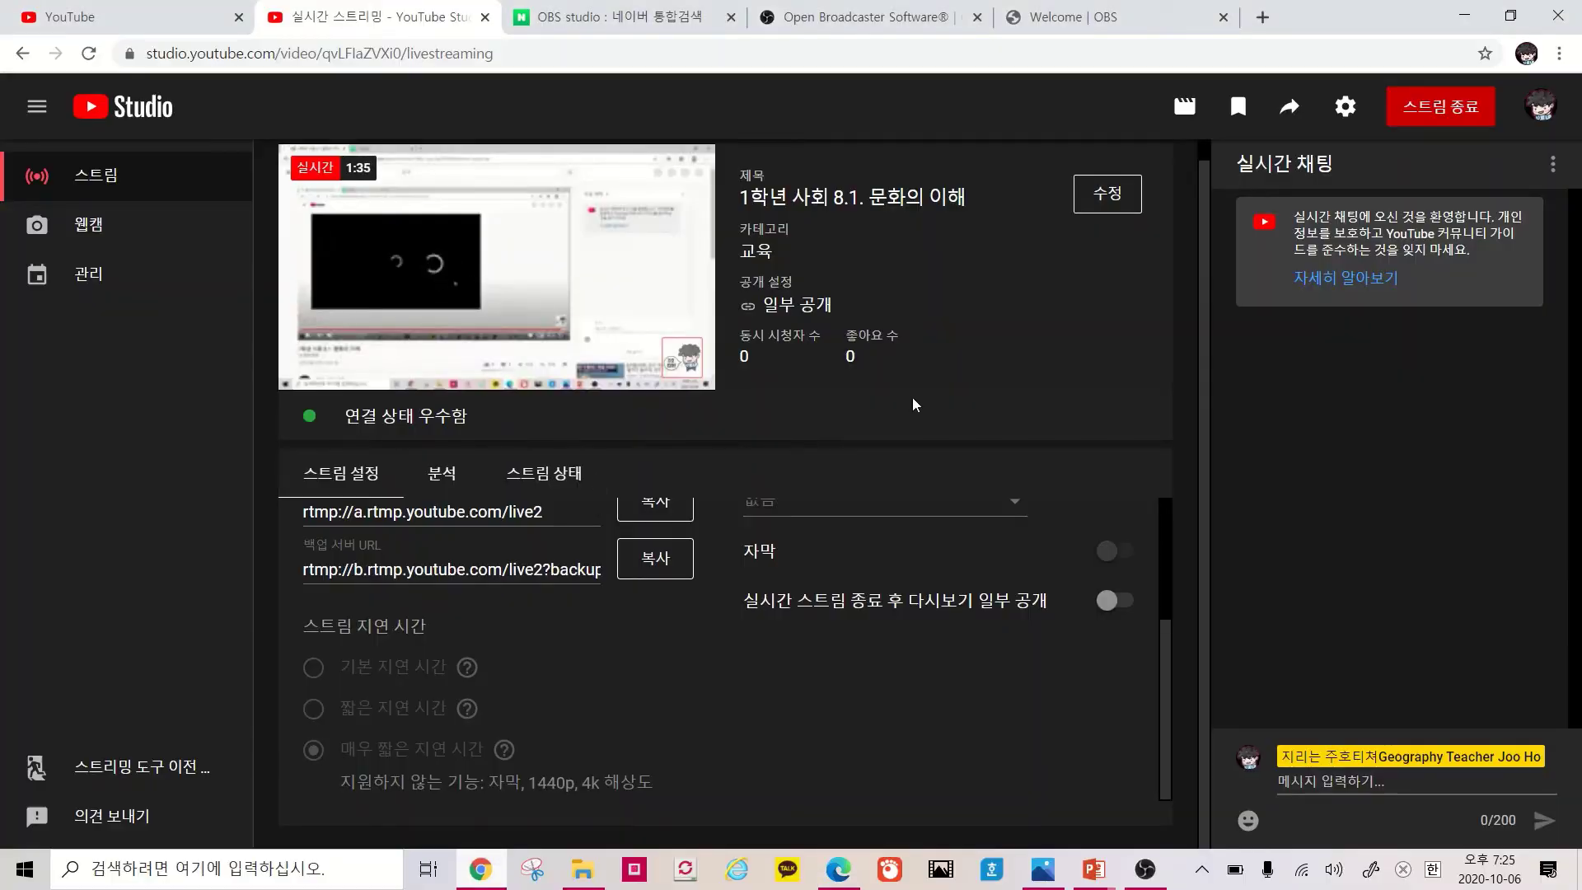
click(838, 869)
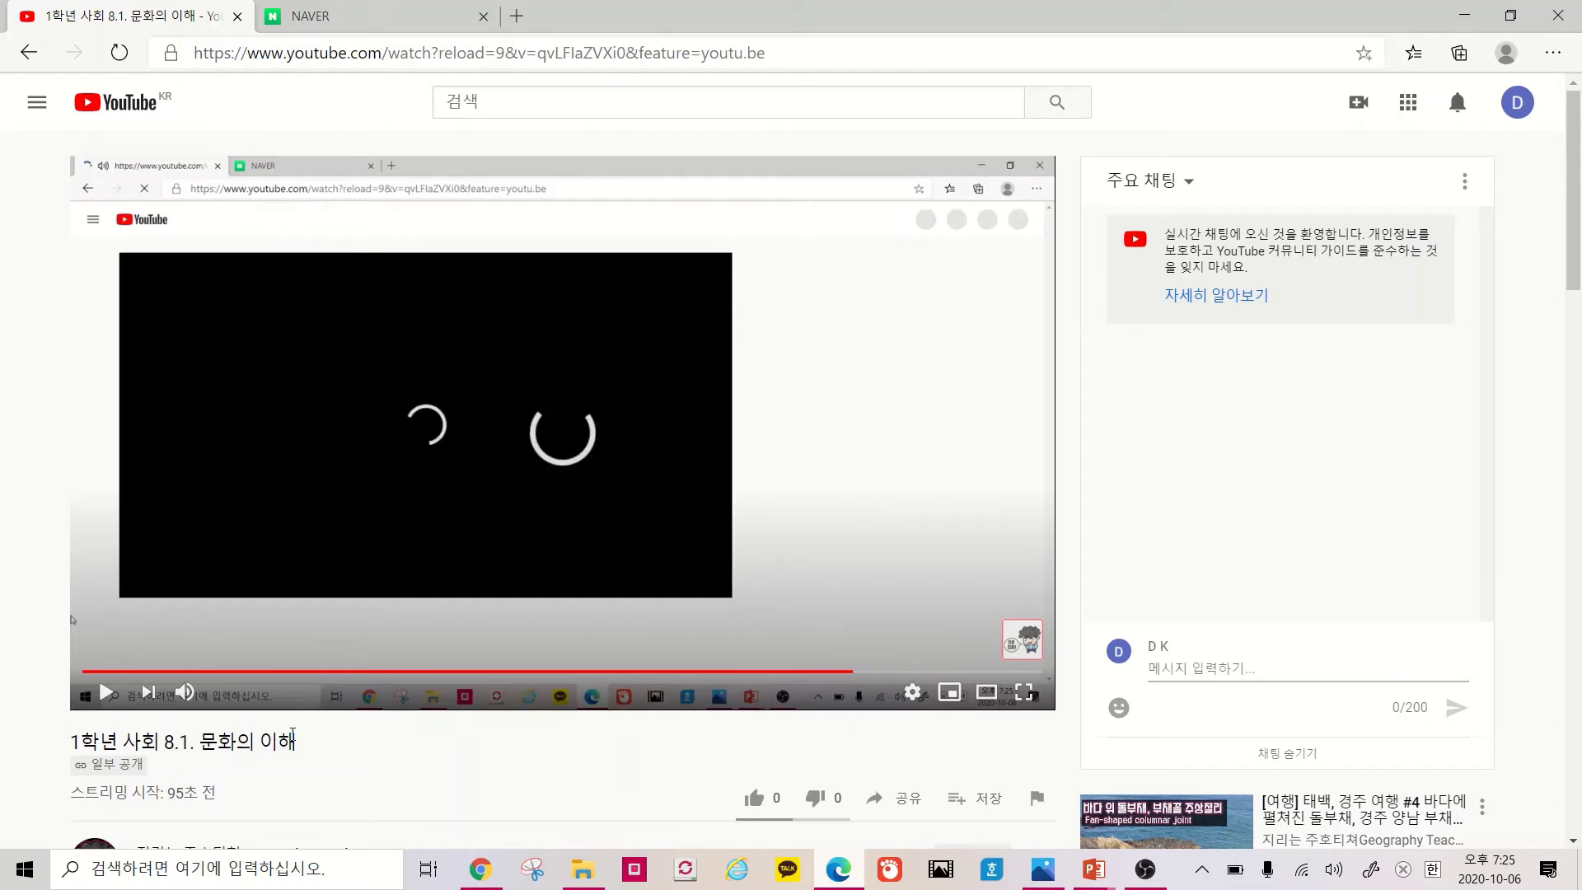
drag(299, 742, 266, 772)
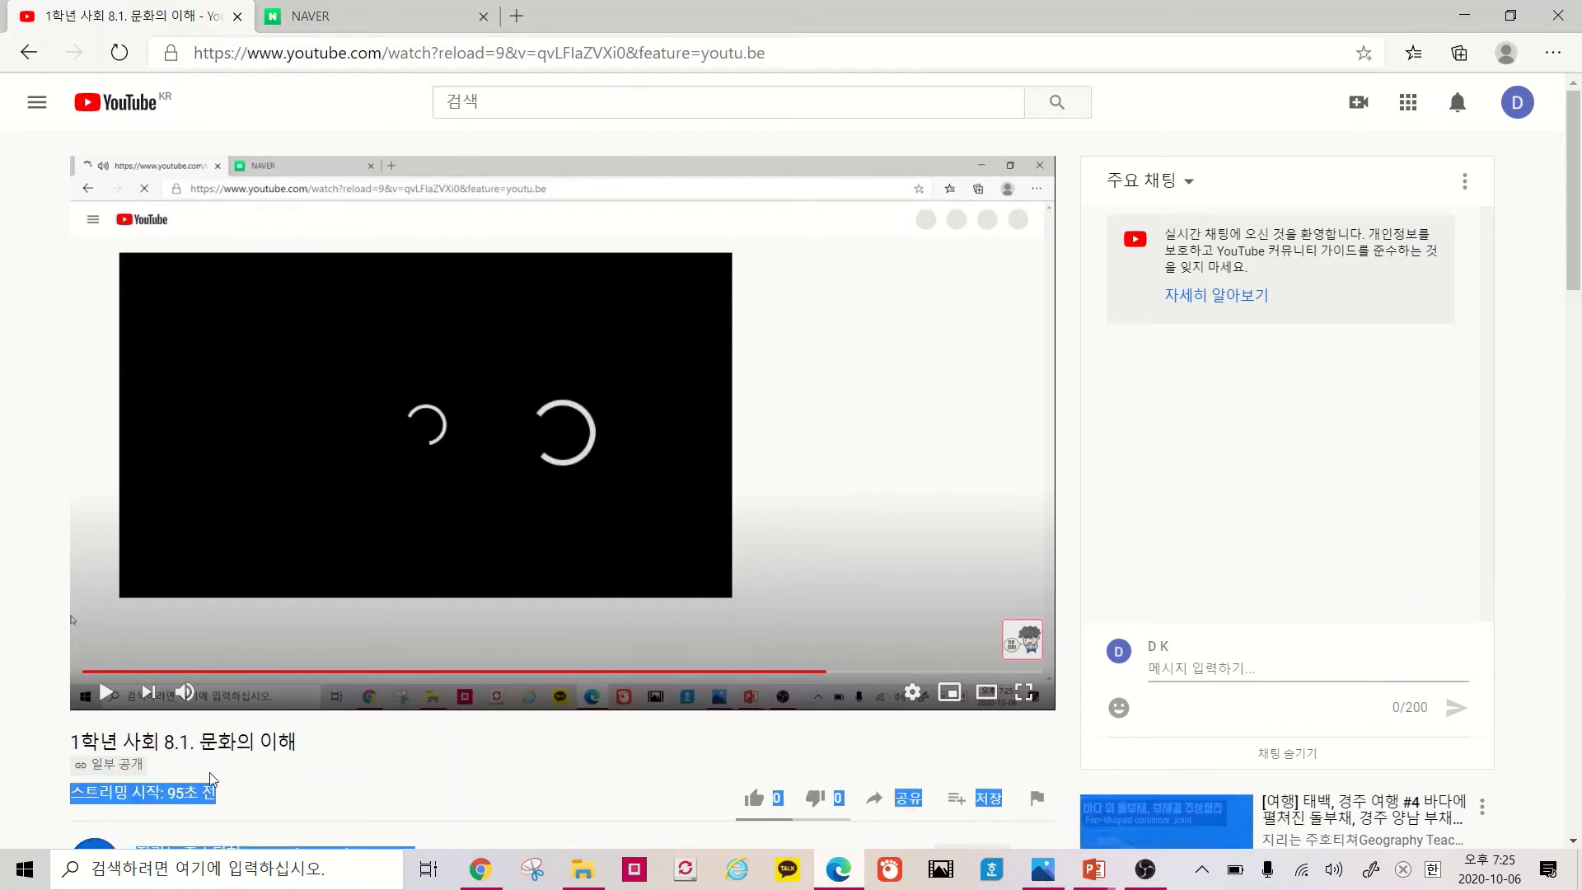
click(272, 771)
scroll(361, 714, down, 1)
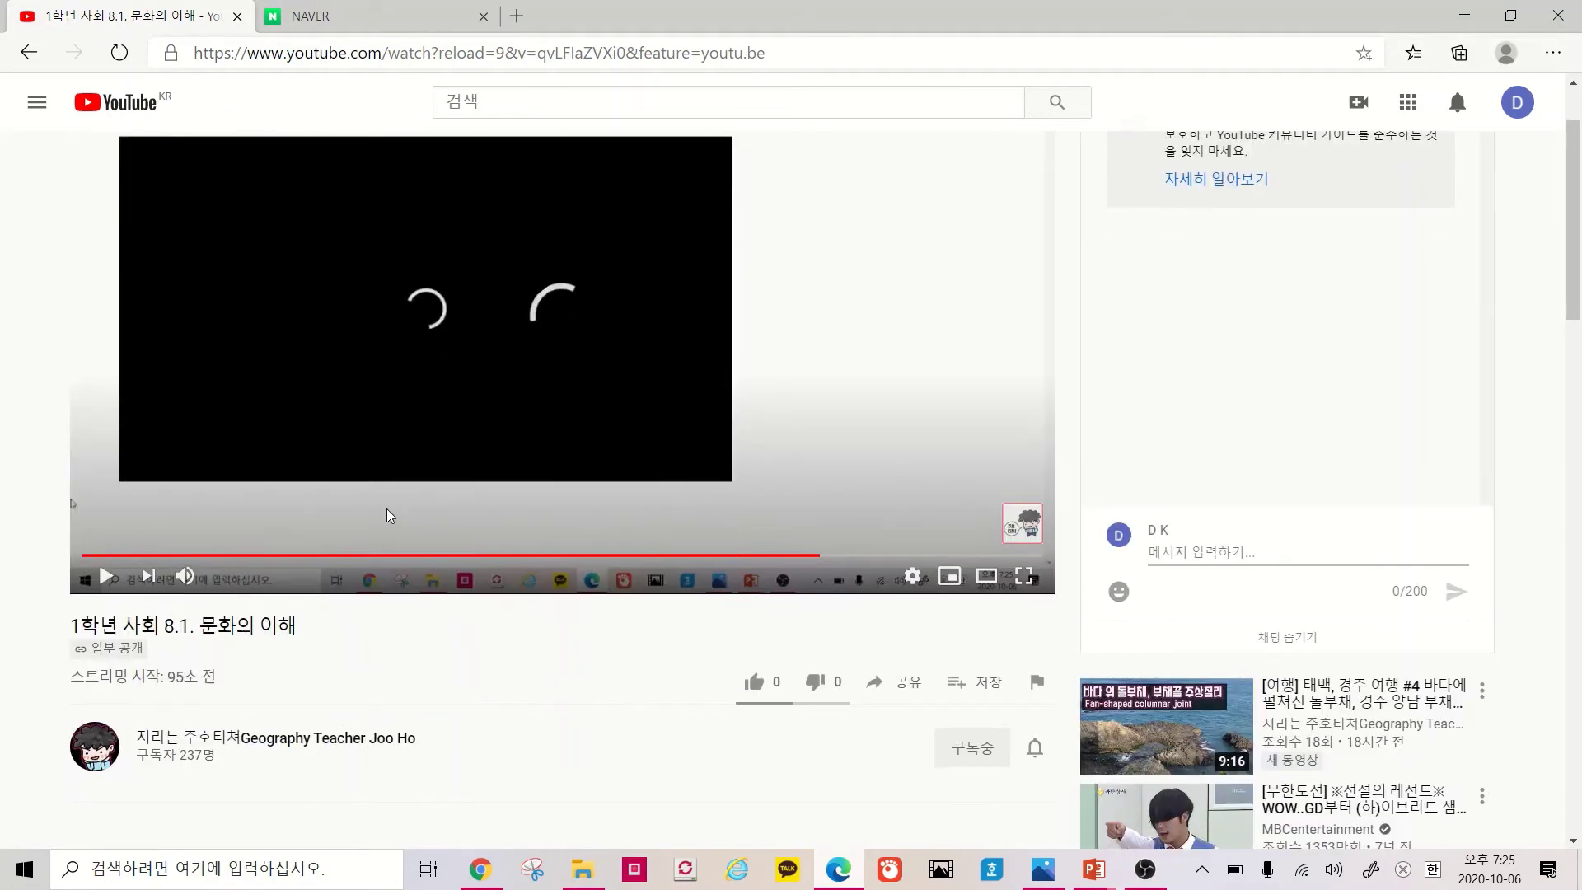
scroll(577, 527, up, 1)
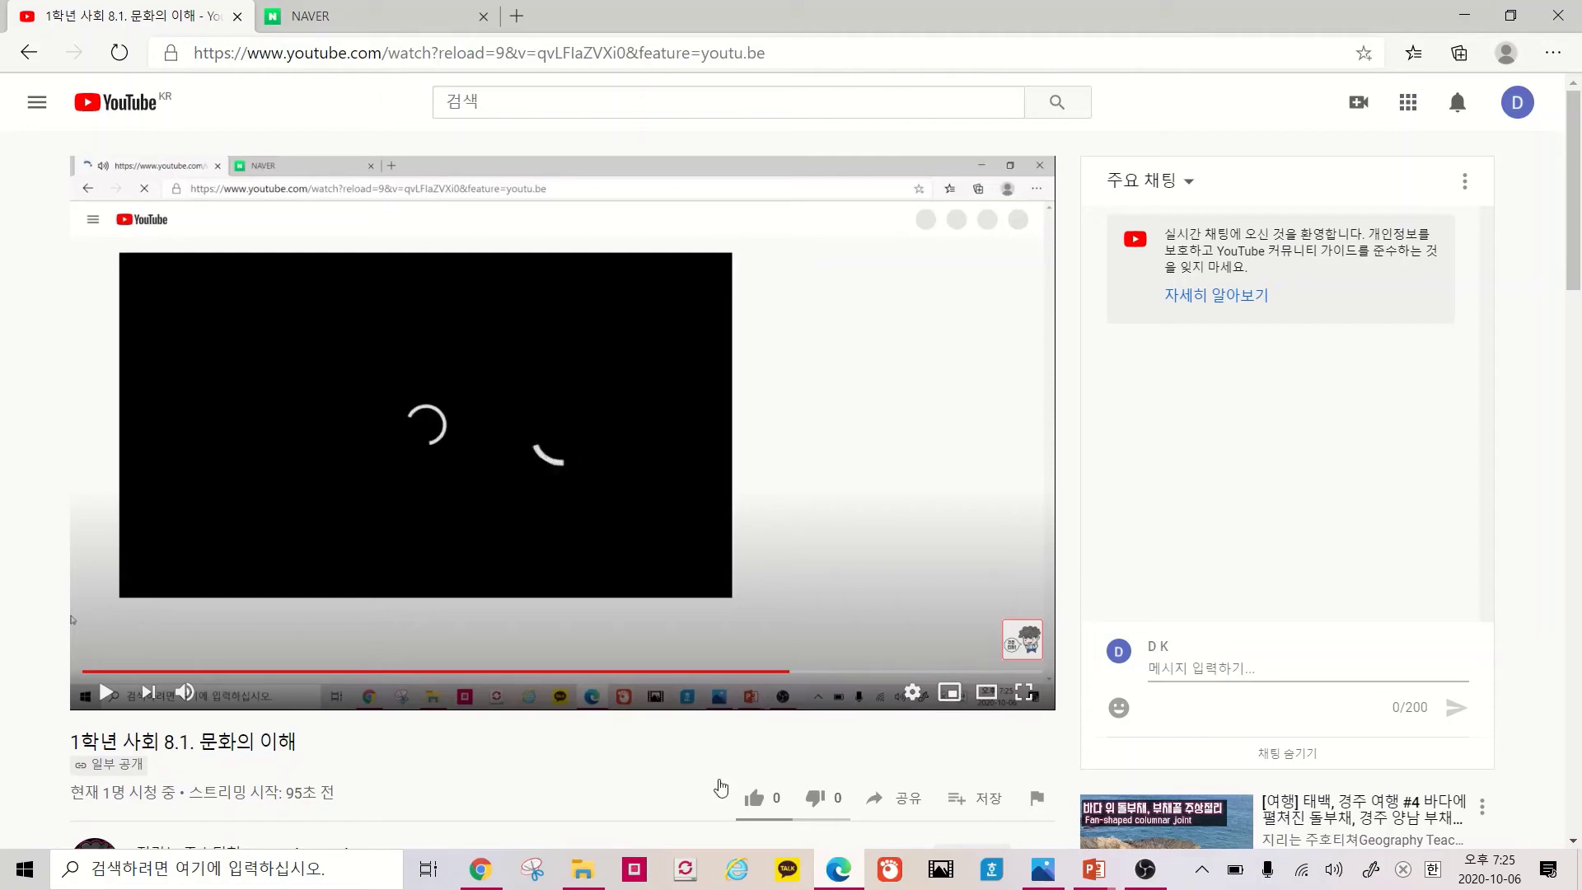
click(485, 867)
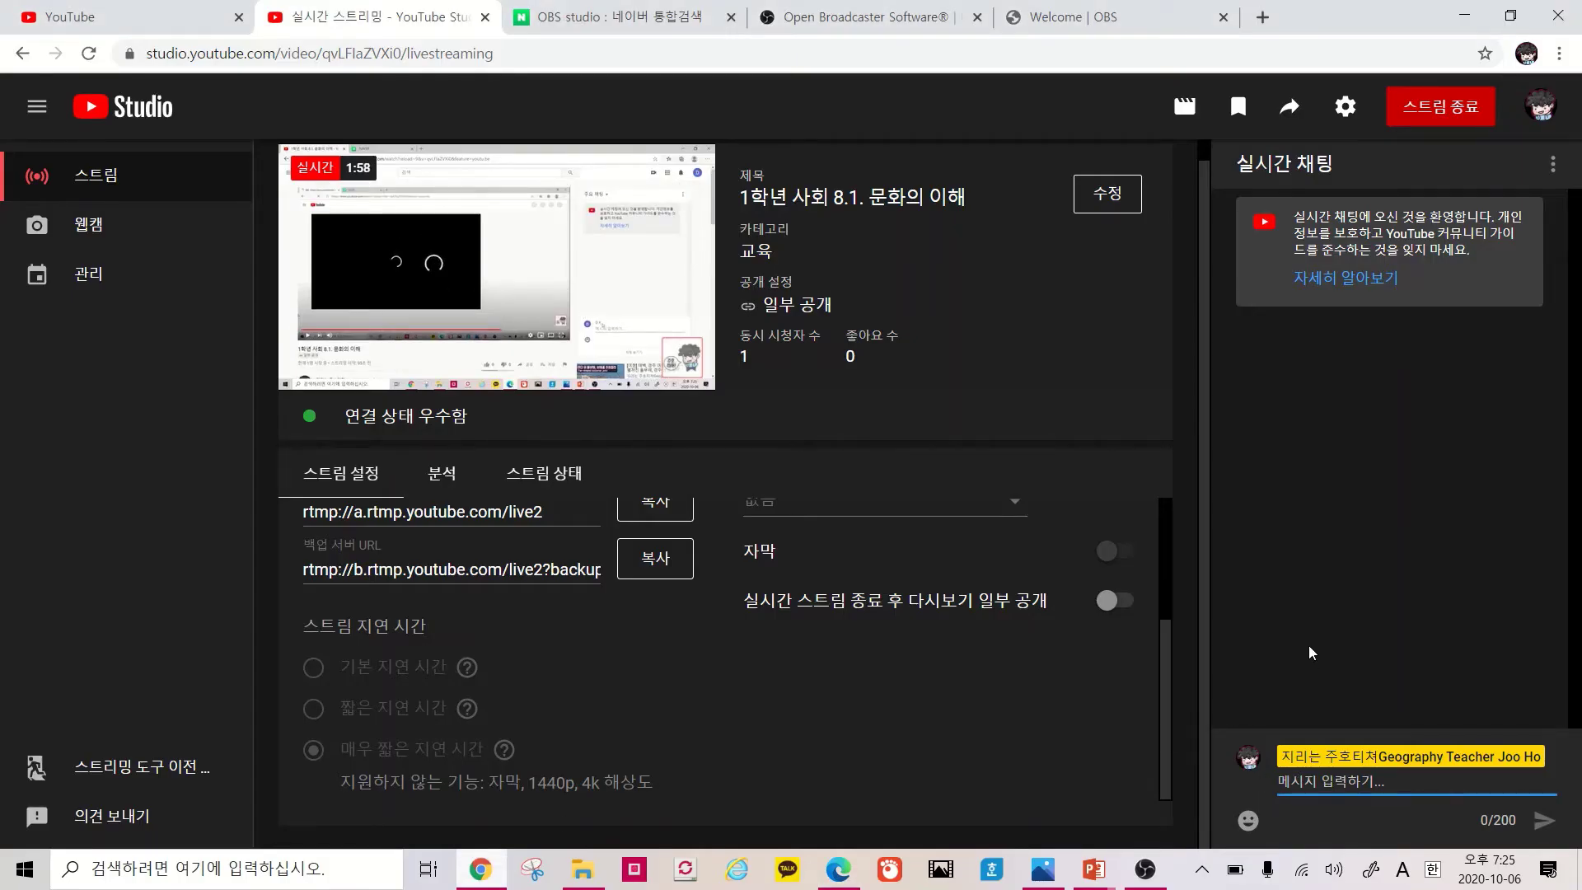
Post 안녕하세요.. to the live chat in Korean
key(Hangul)
text(ㅇ안녕하세요..)
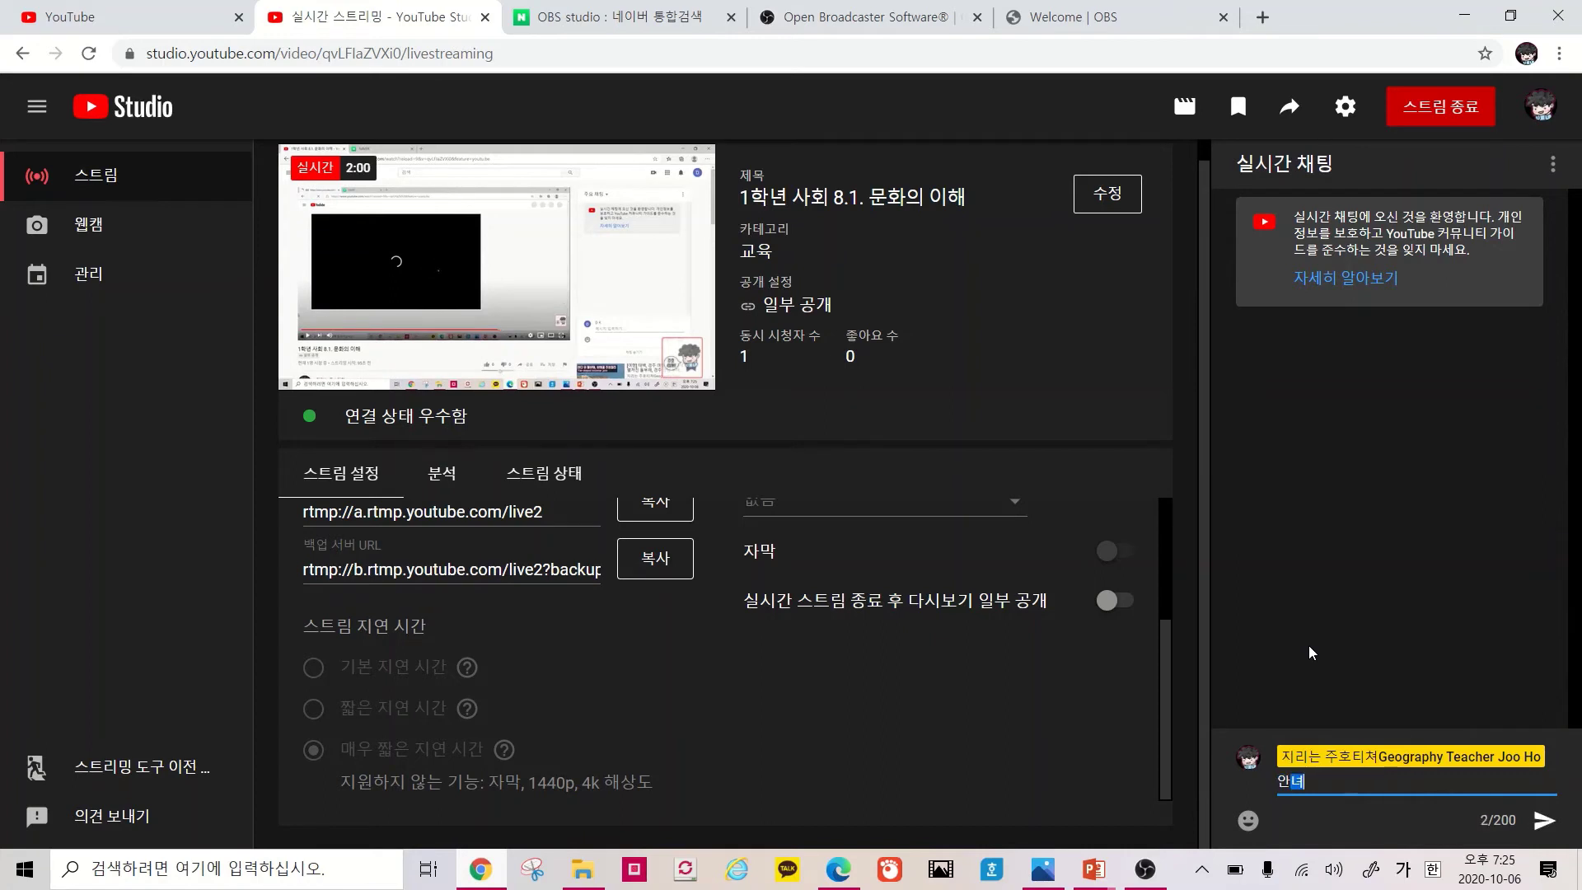
key(Return)
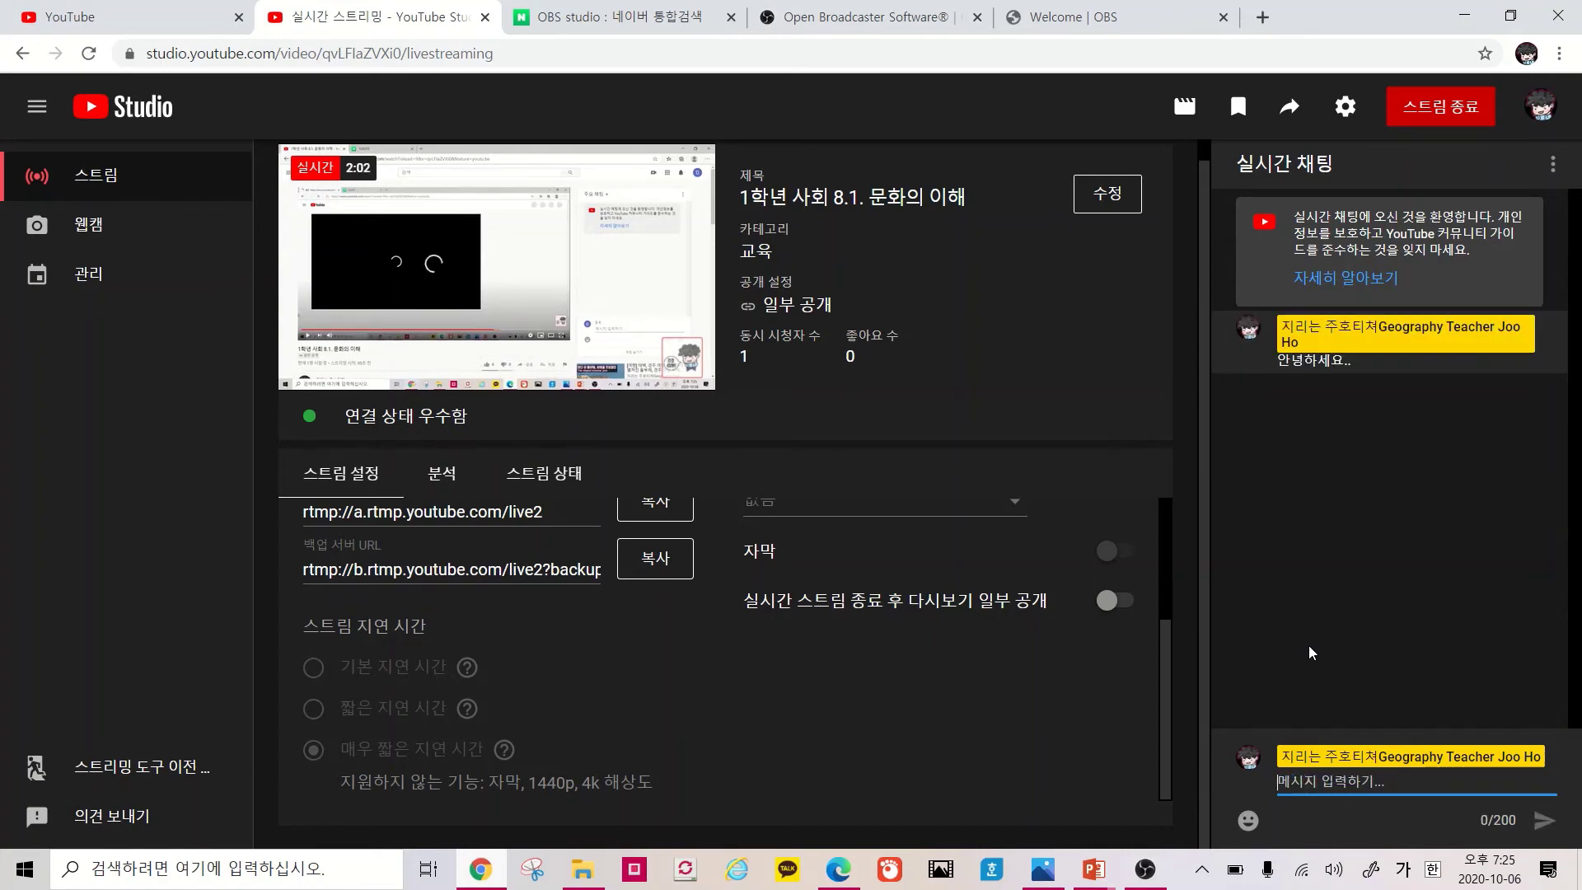
text(핵)
key(BackSpace)
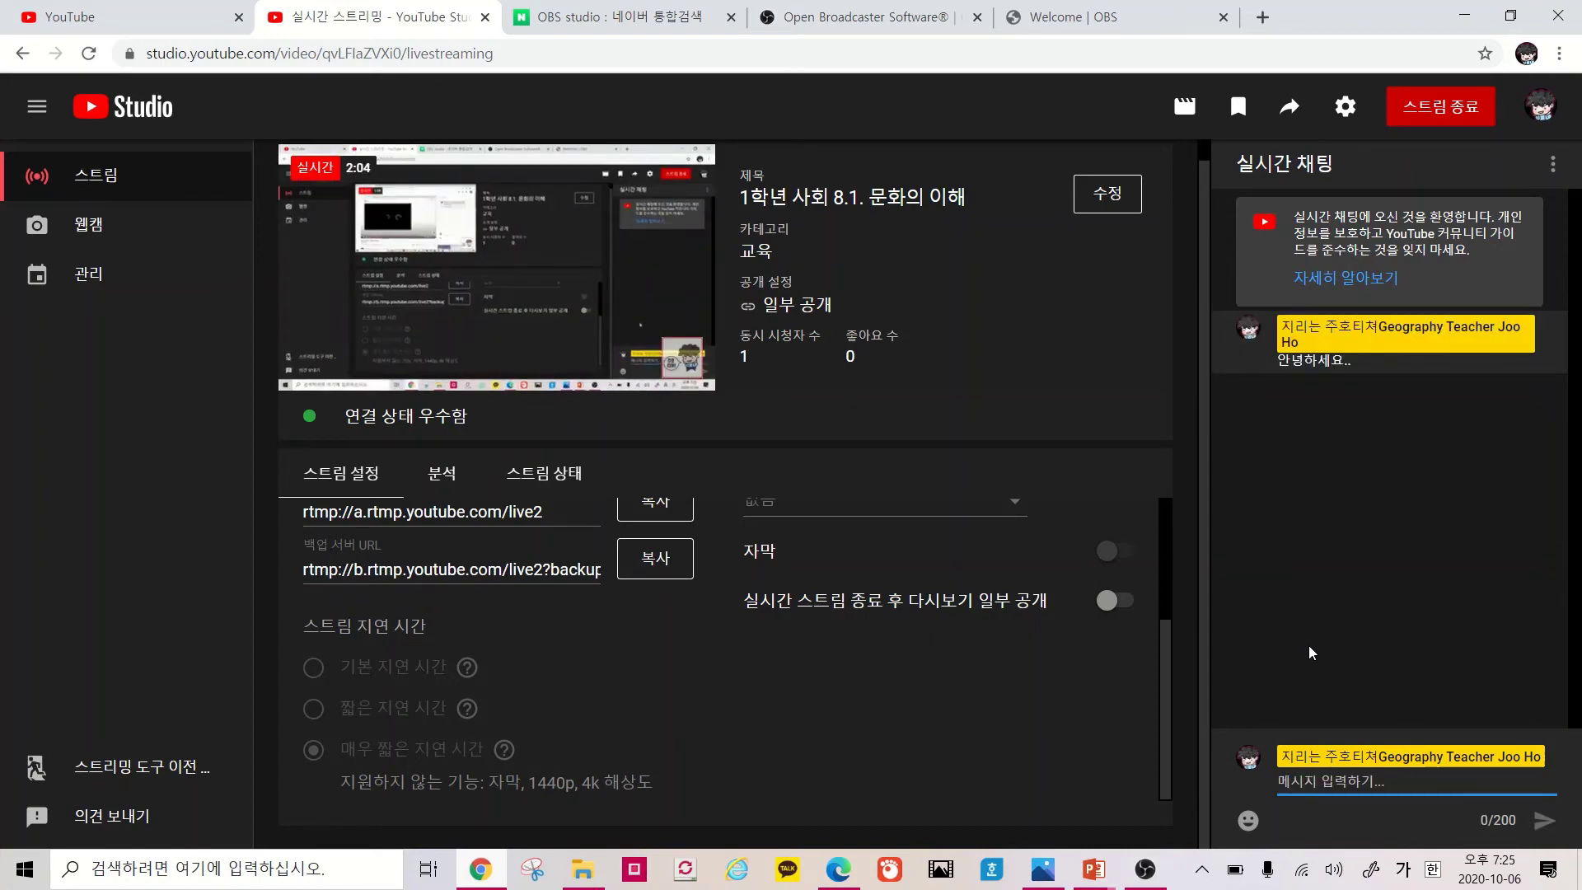
text(출석체크 시작합니대)
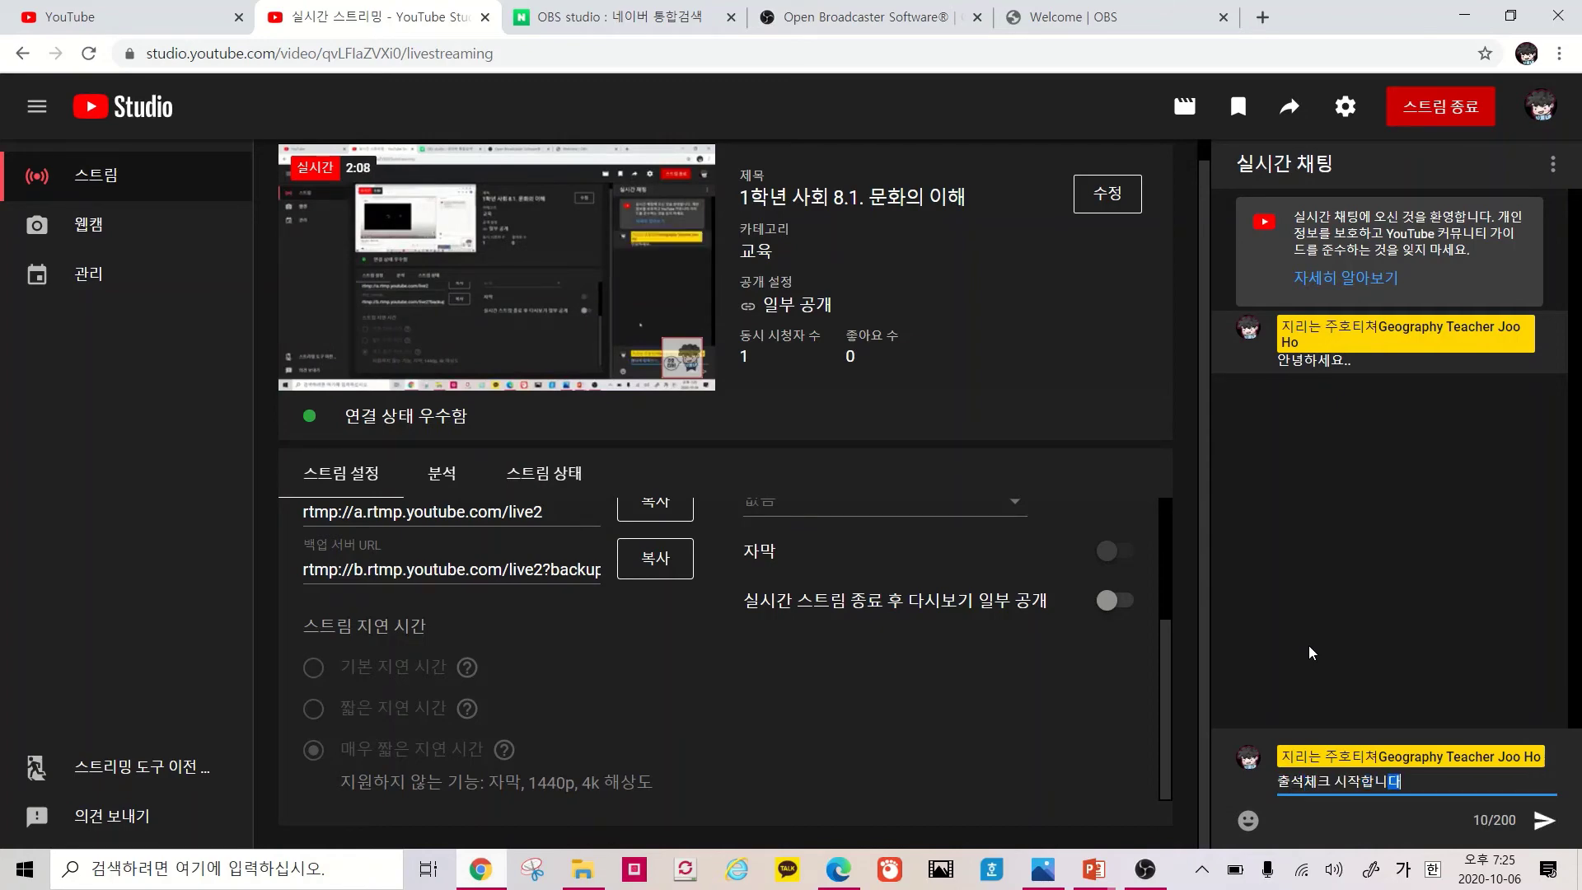
key(BackSpace)
text(다.)
key(Return)
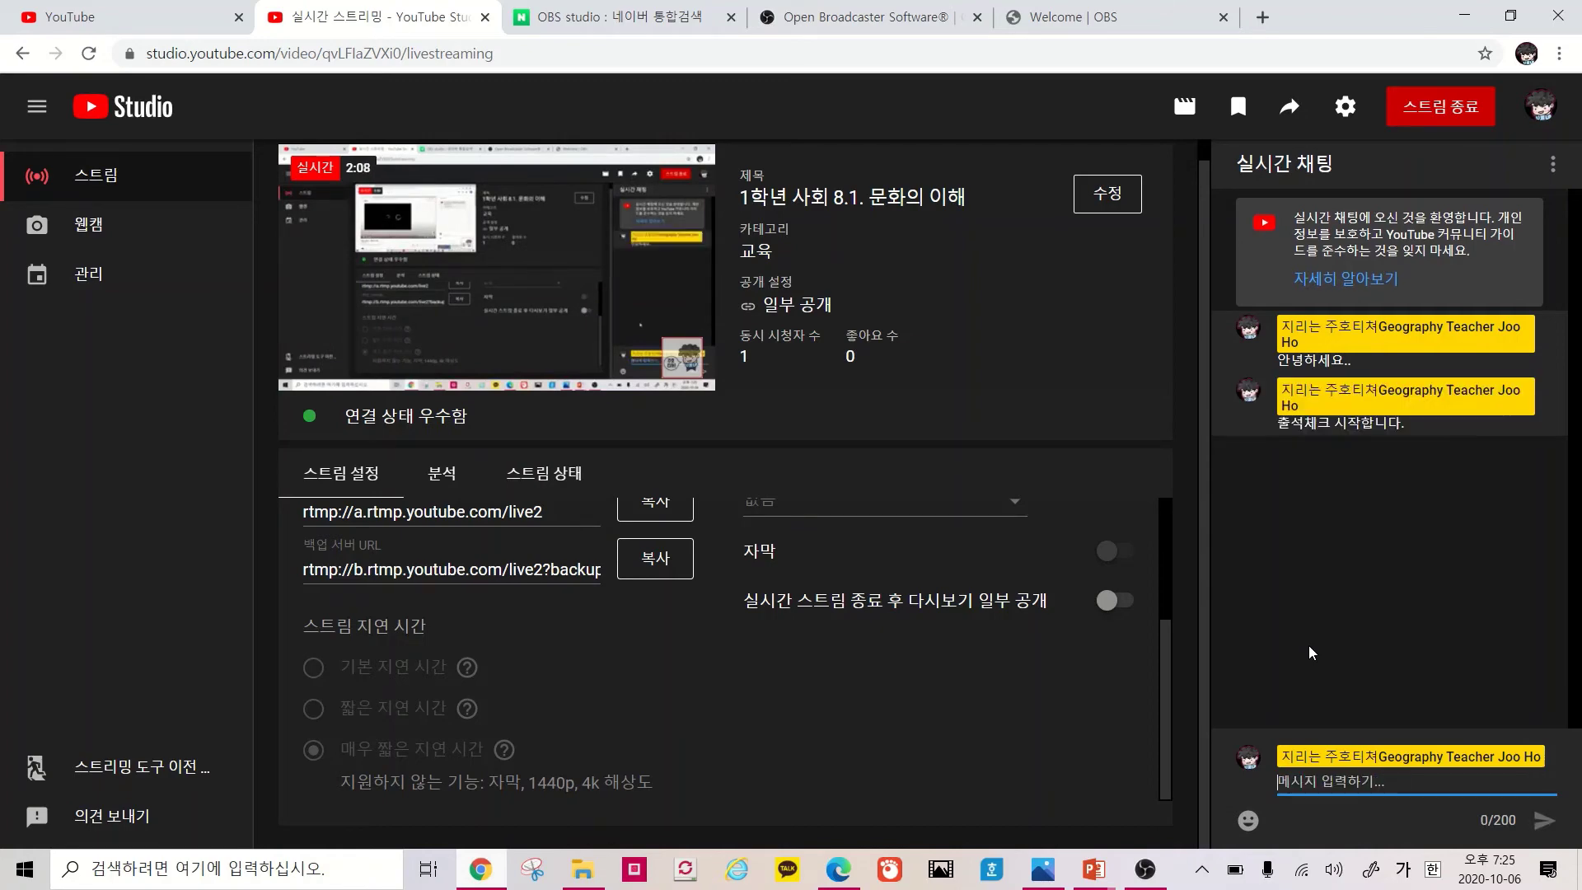
click(839, 869)
click(1190, 669)
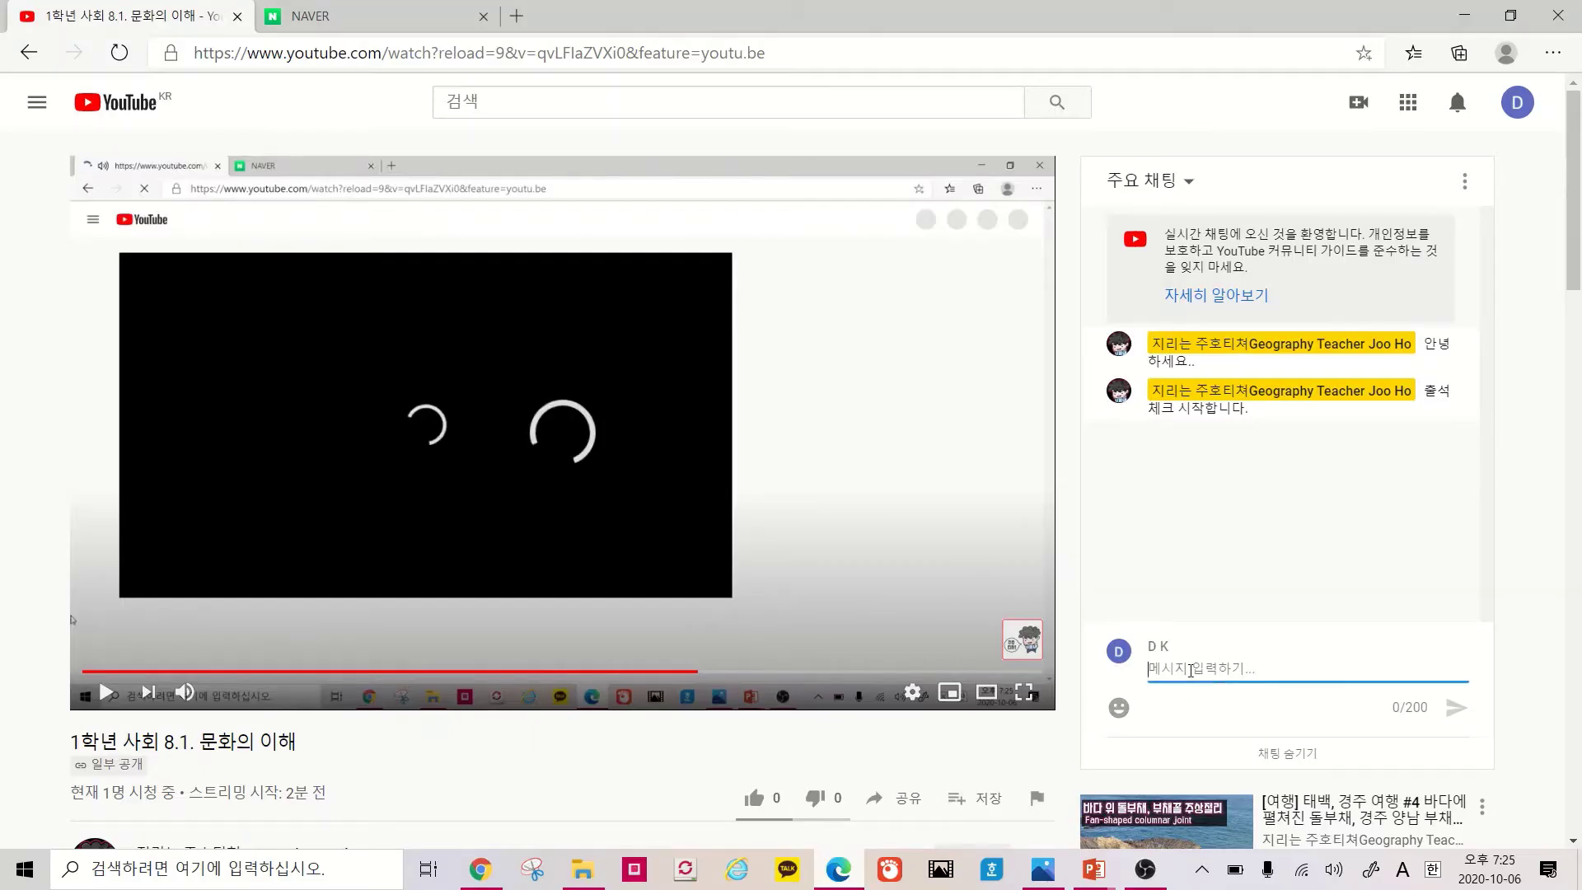
Send 안녕하세요 from the viewer's live chat in Edge
text(dk)
key(BackSpace)
key(BackSpace)
key(Hangul)
text(안녕하세요)
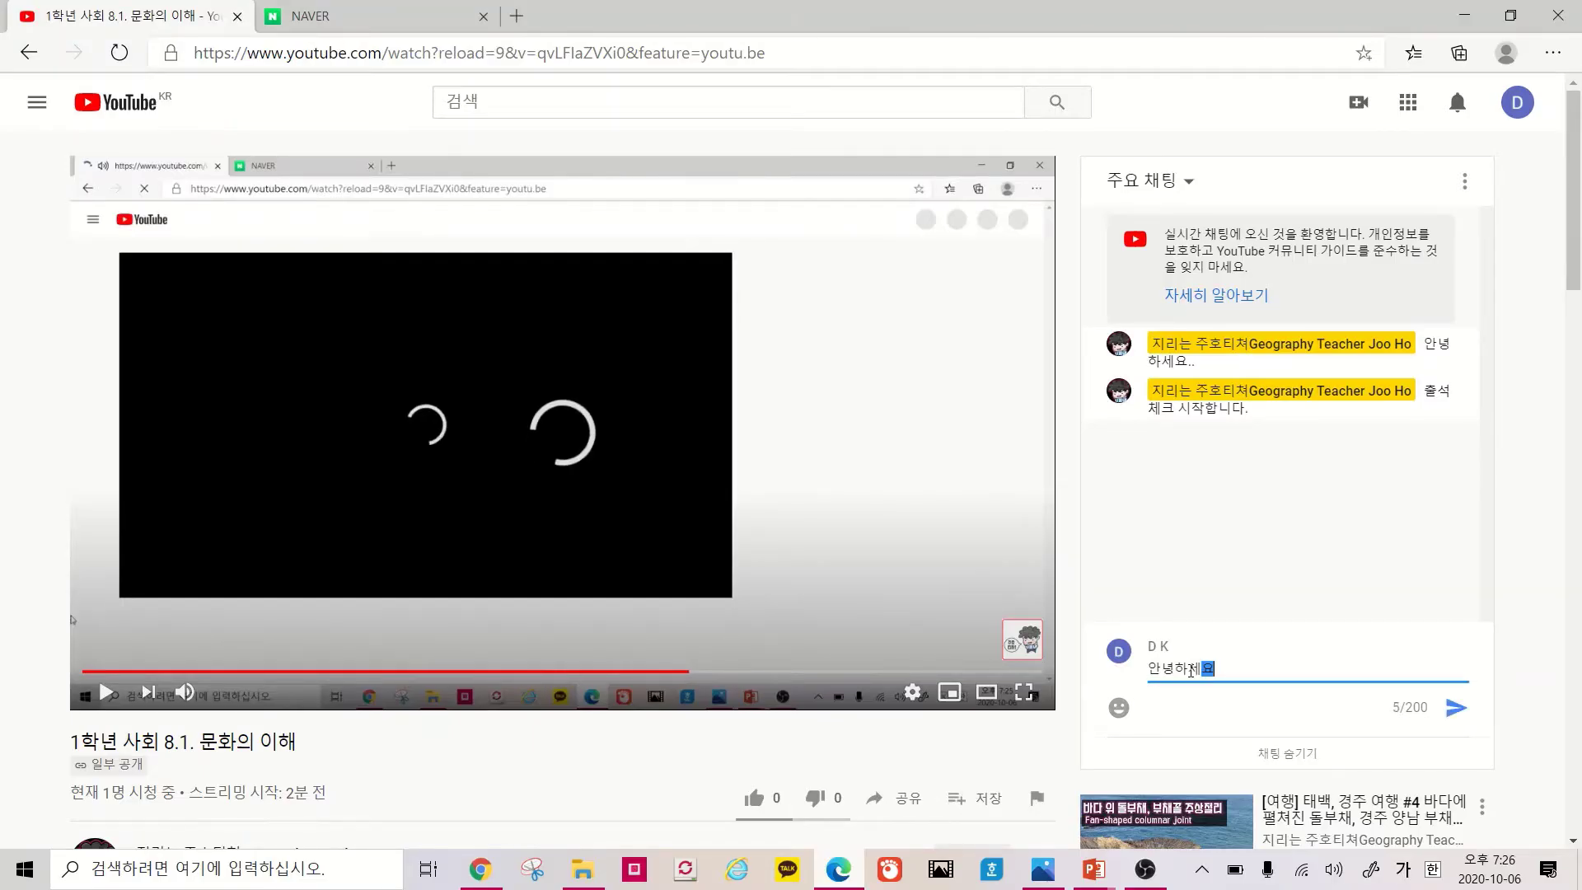
key(Return)
Send a 1학년 1반 self-introduction with the student's name, then return to Studio
text(1)
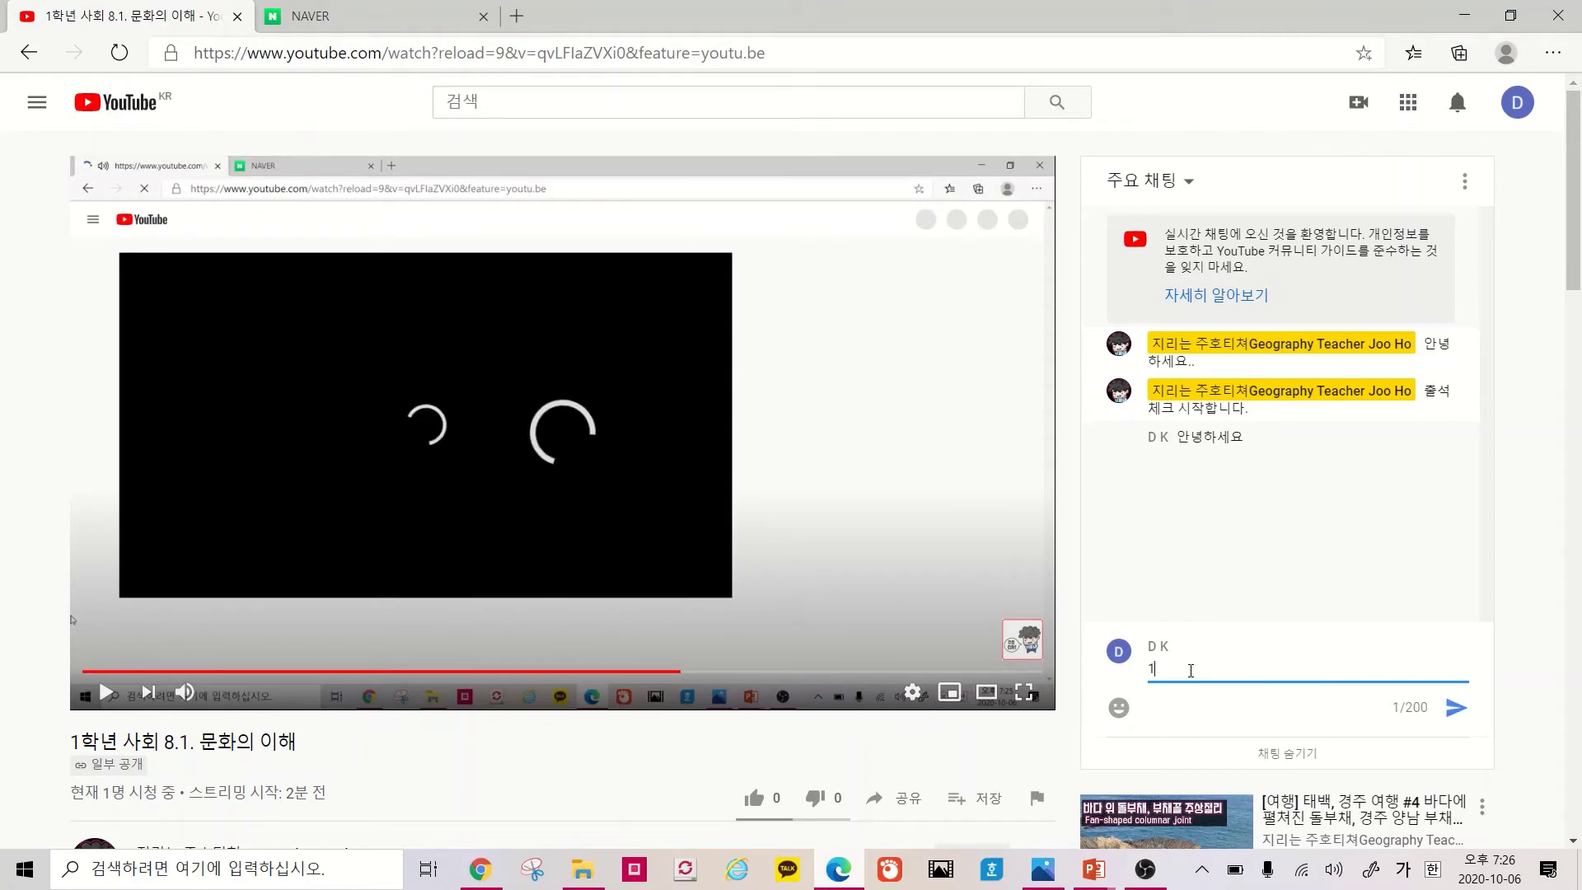
text(학년 )
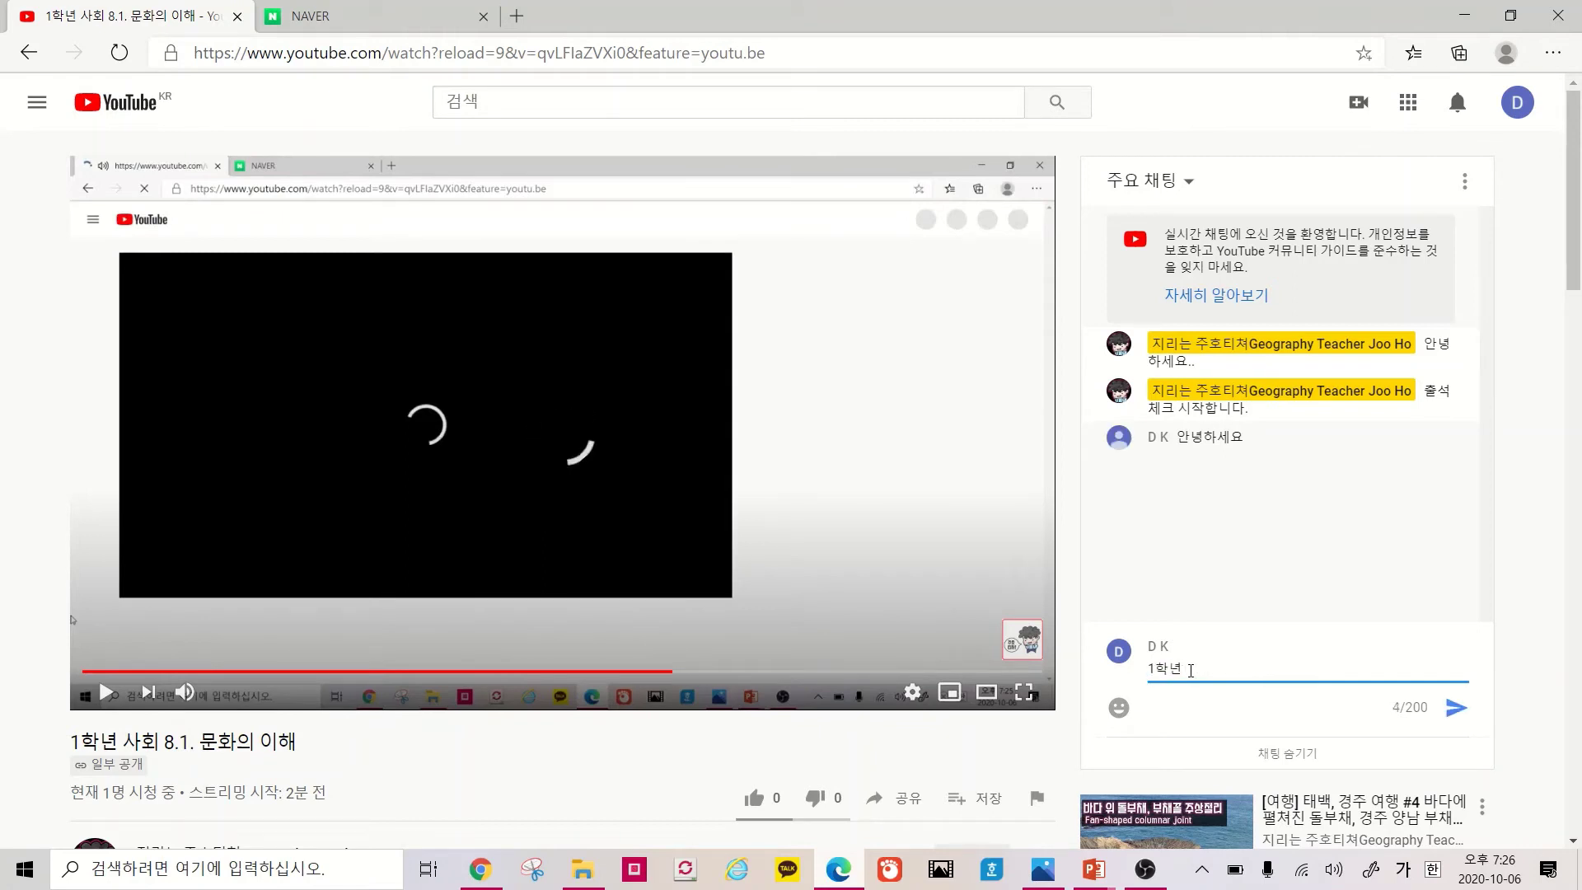
key(Return)
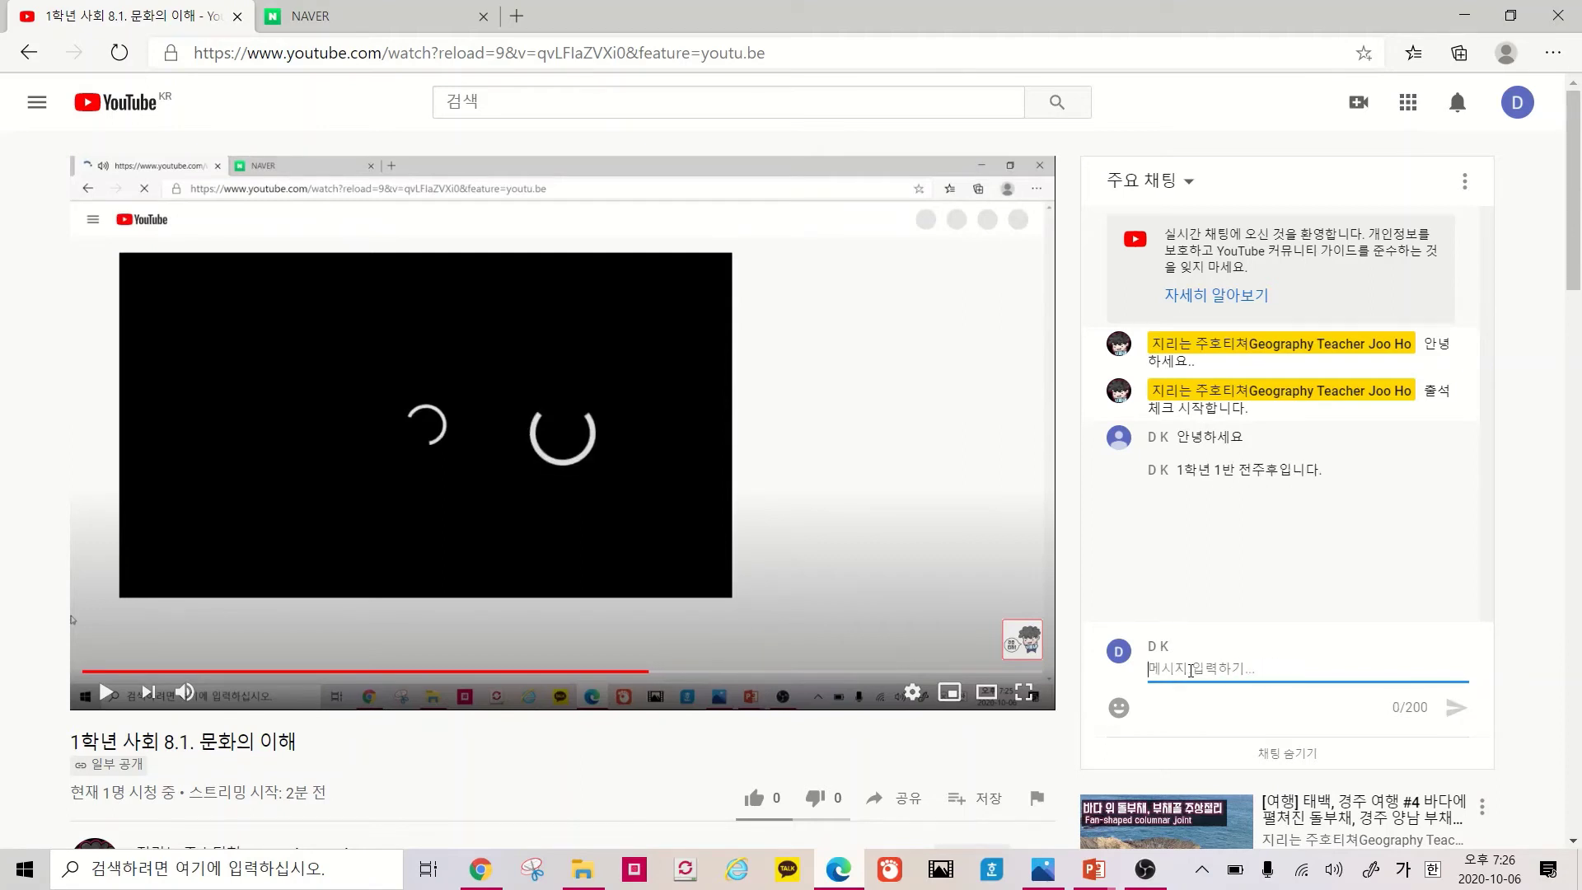
click(501, 865)
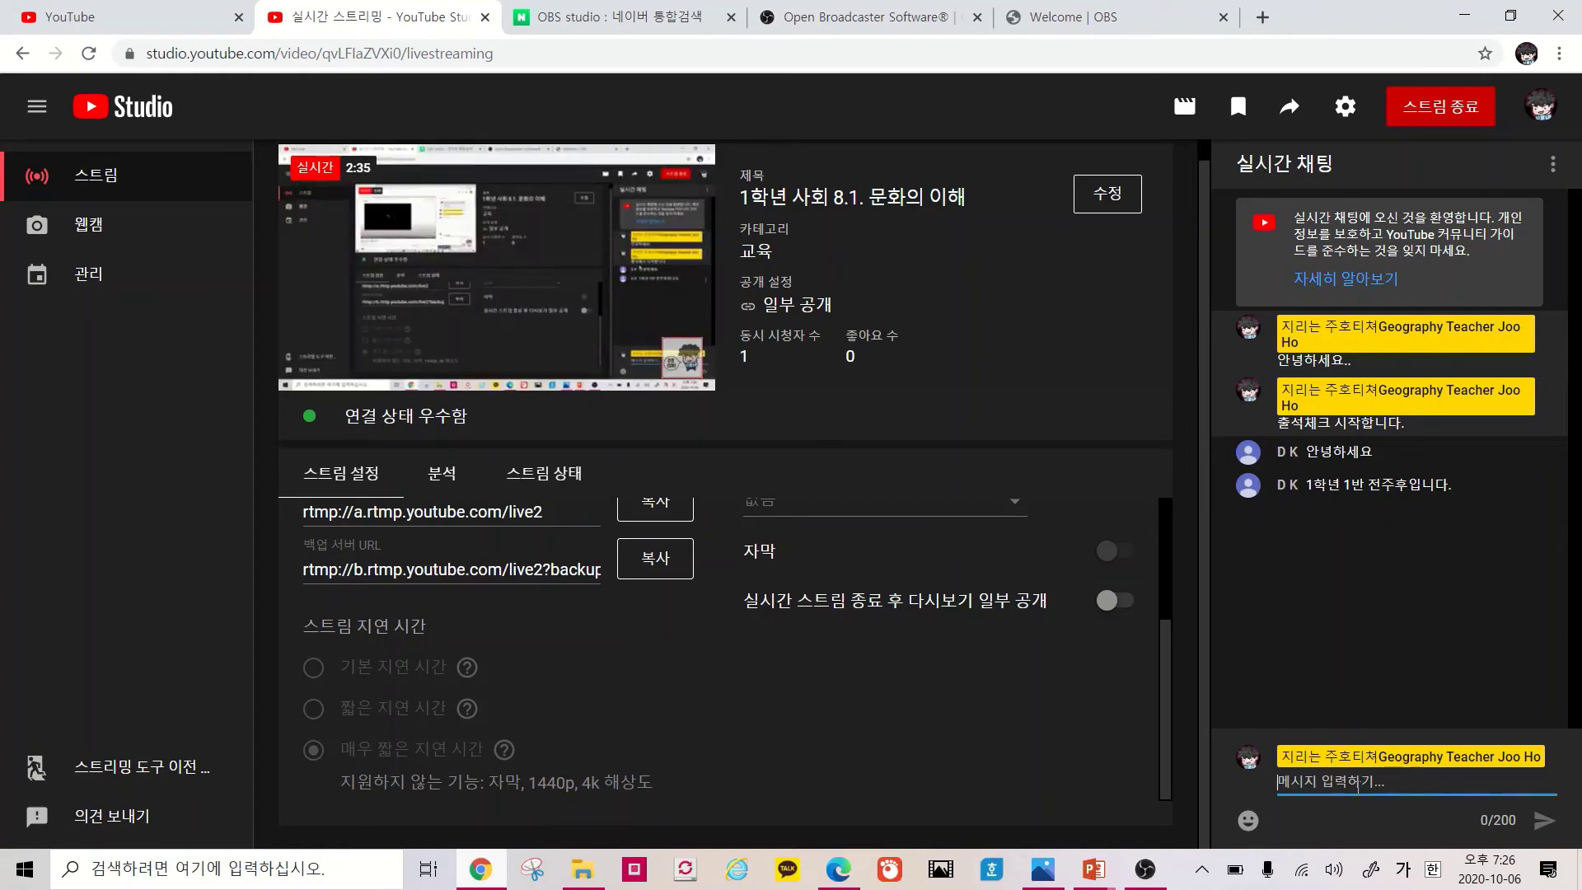
Ask the student about culture's characteristics and answer '종체성, 환습성 등이 있어요' from Edge
text(주)
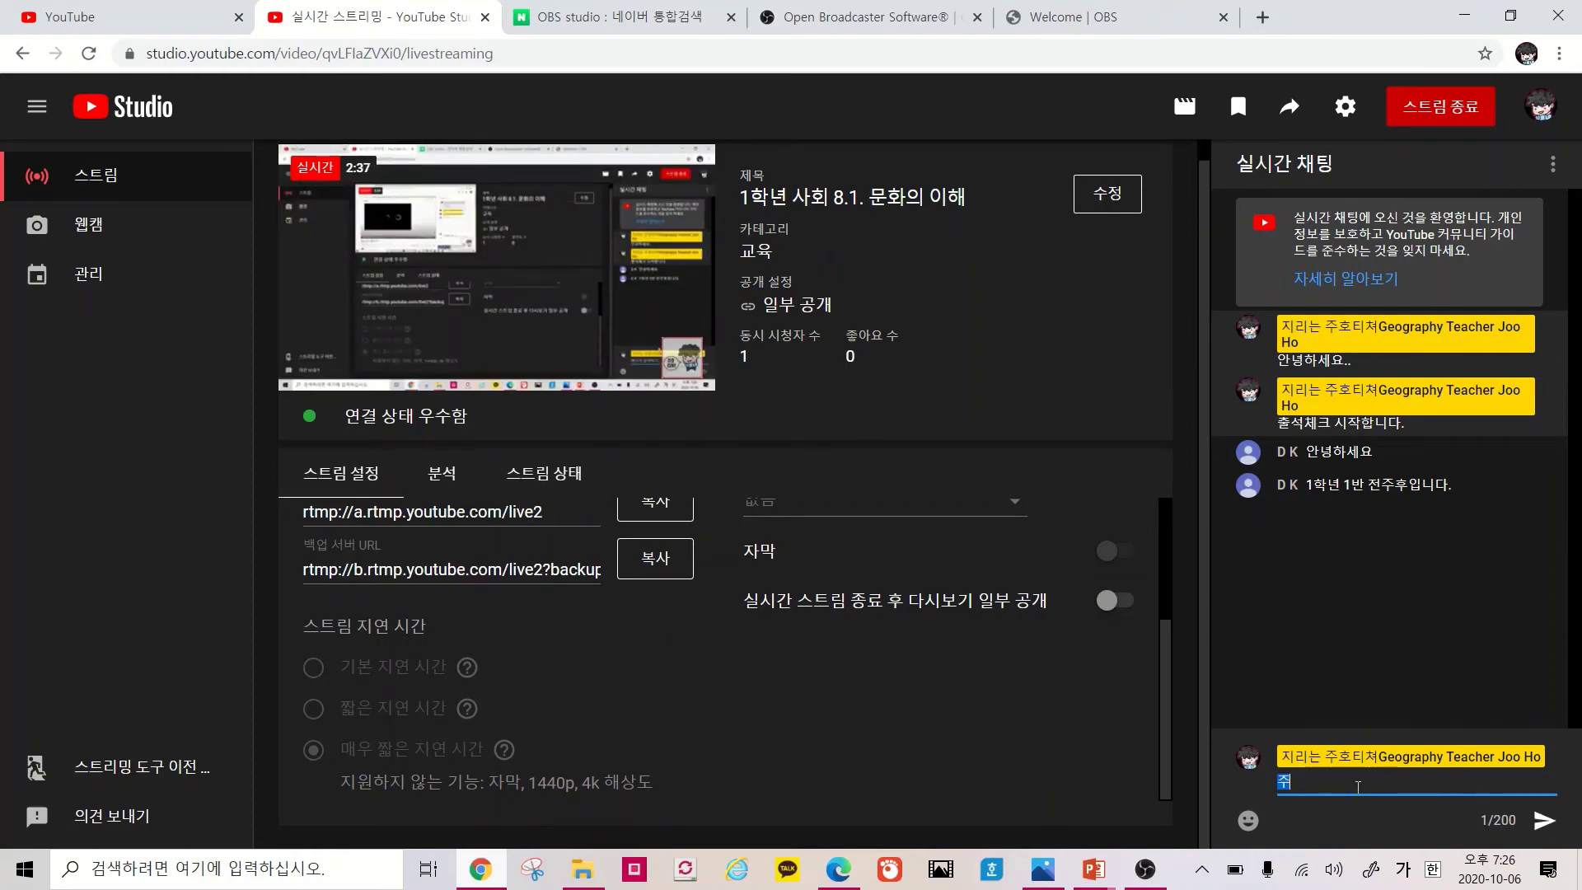
text(홍야 지금 얘기한)
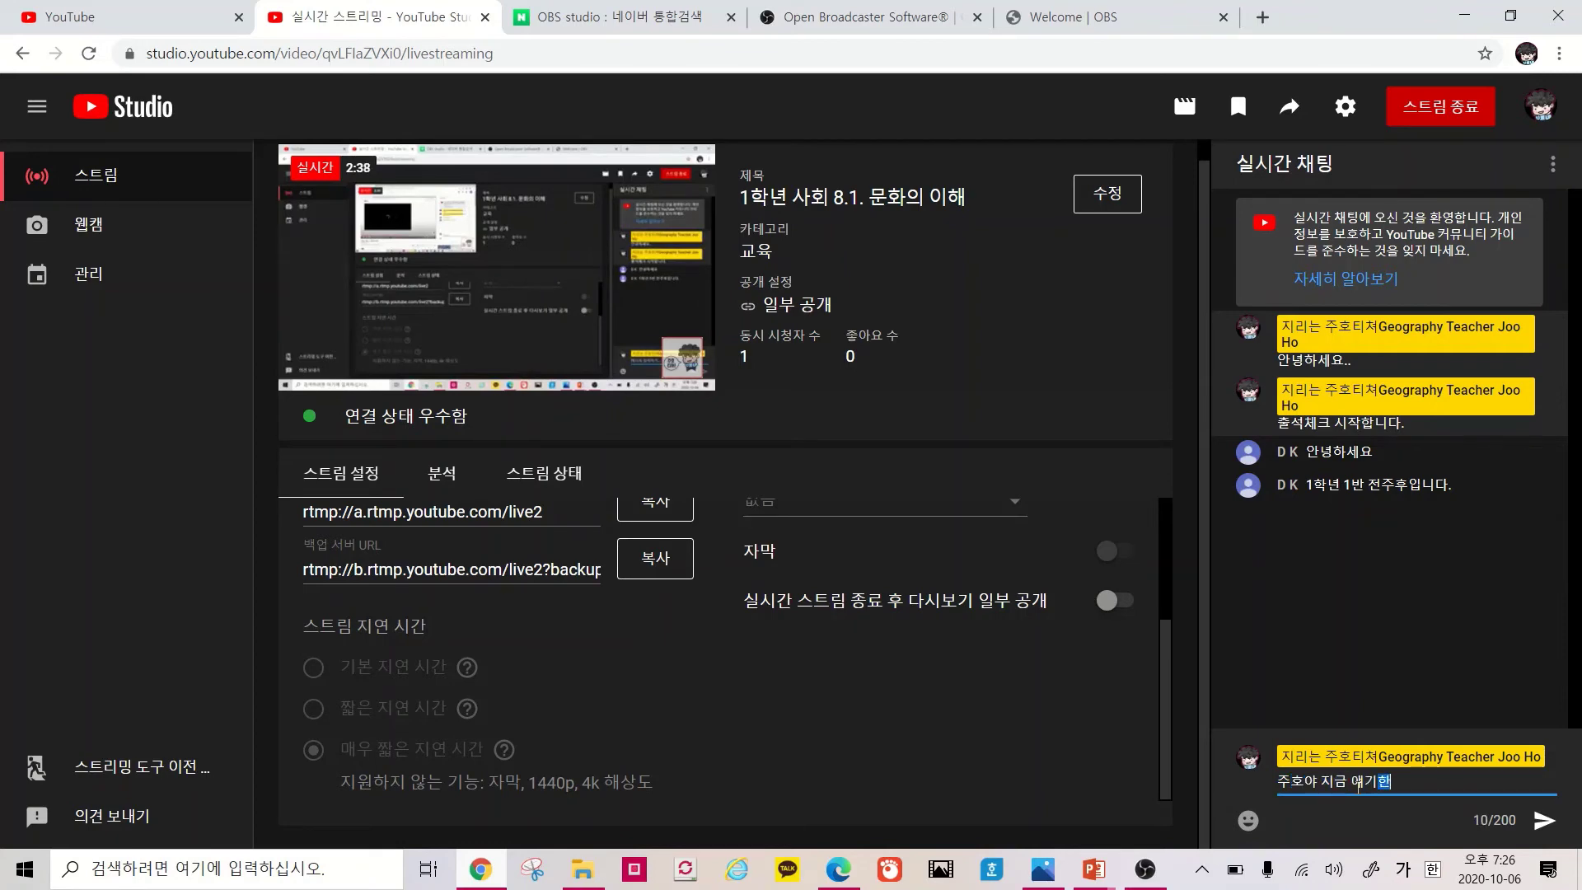
text( 문화의특)
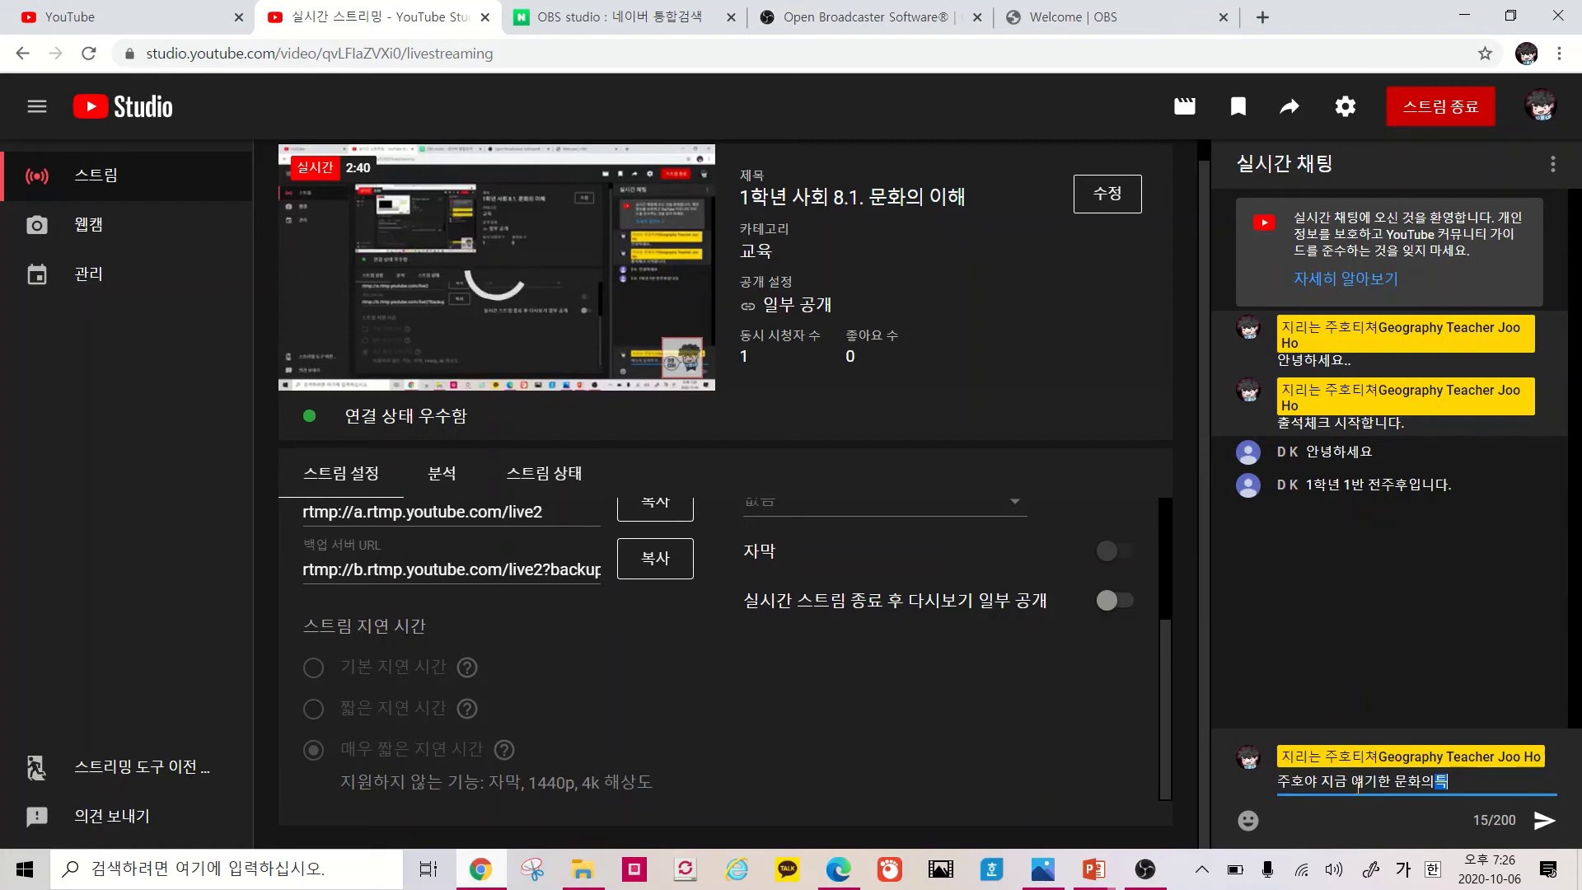
text(성을 얘기해볼래?)
key(Return)
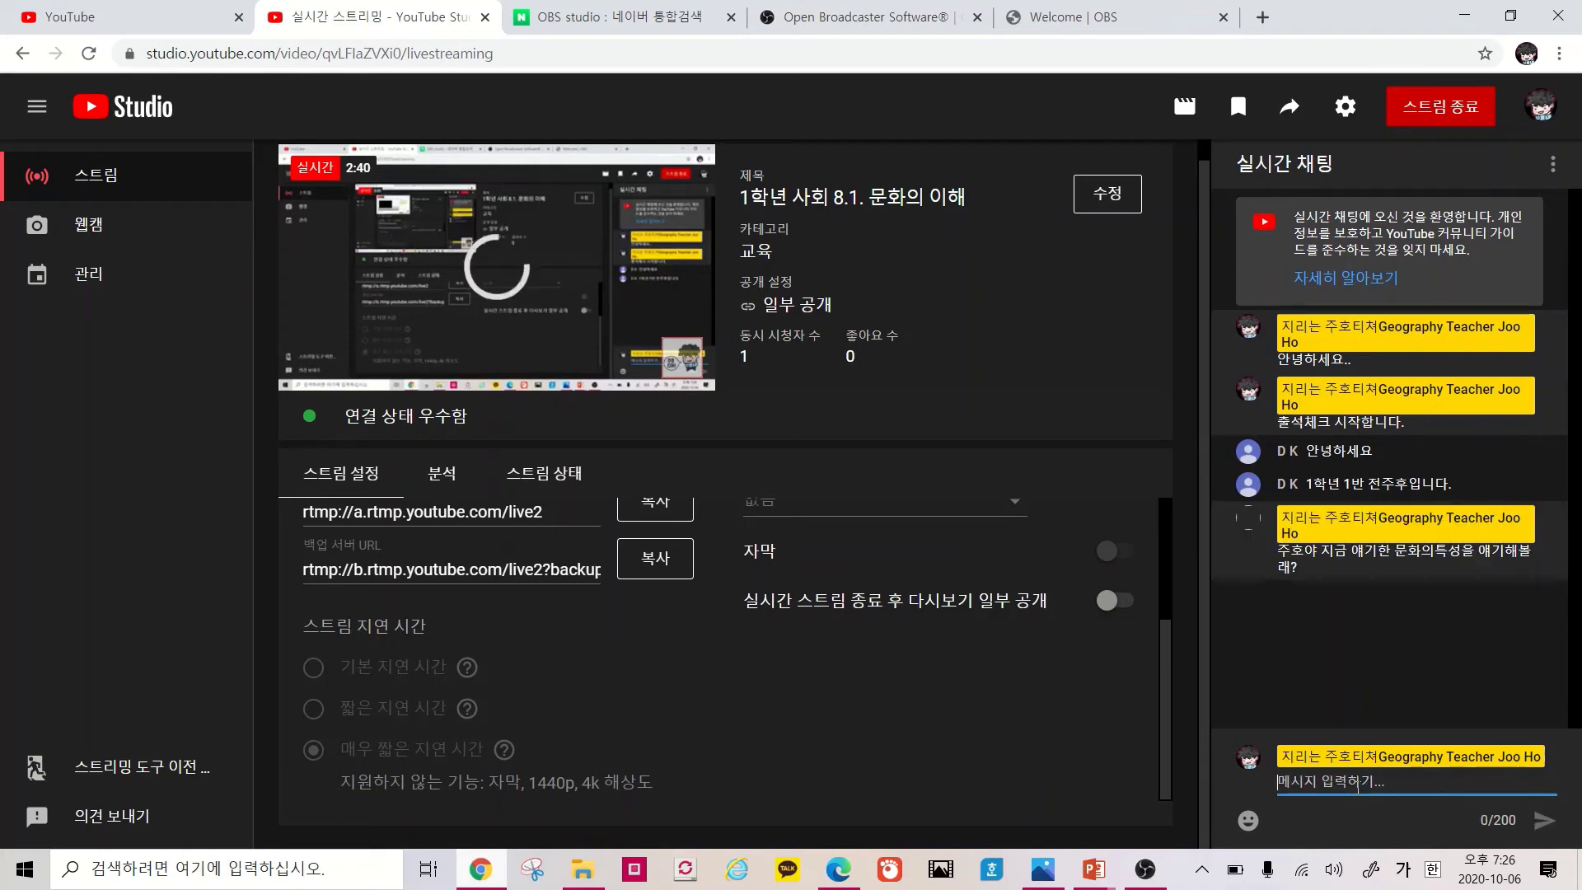
click(849, 869)
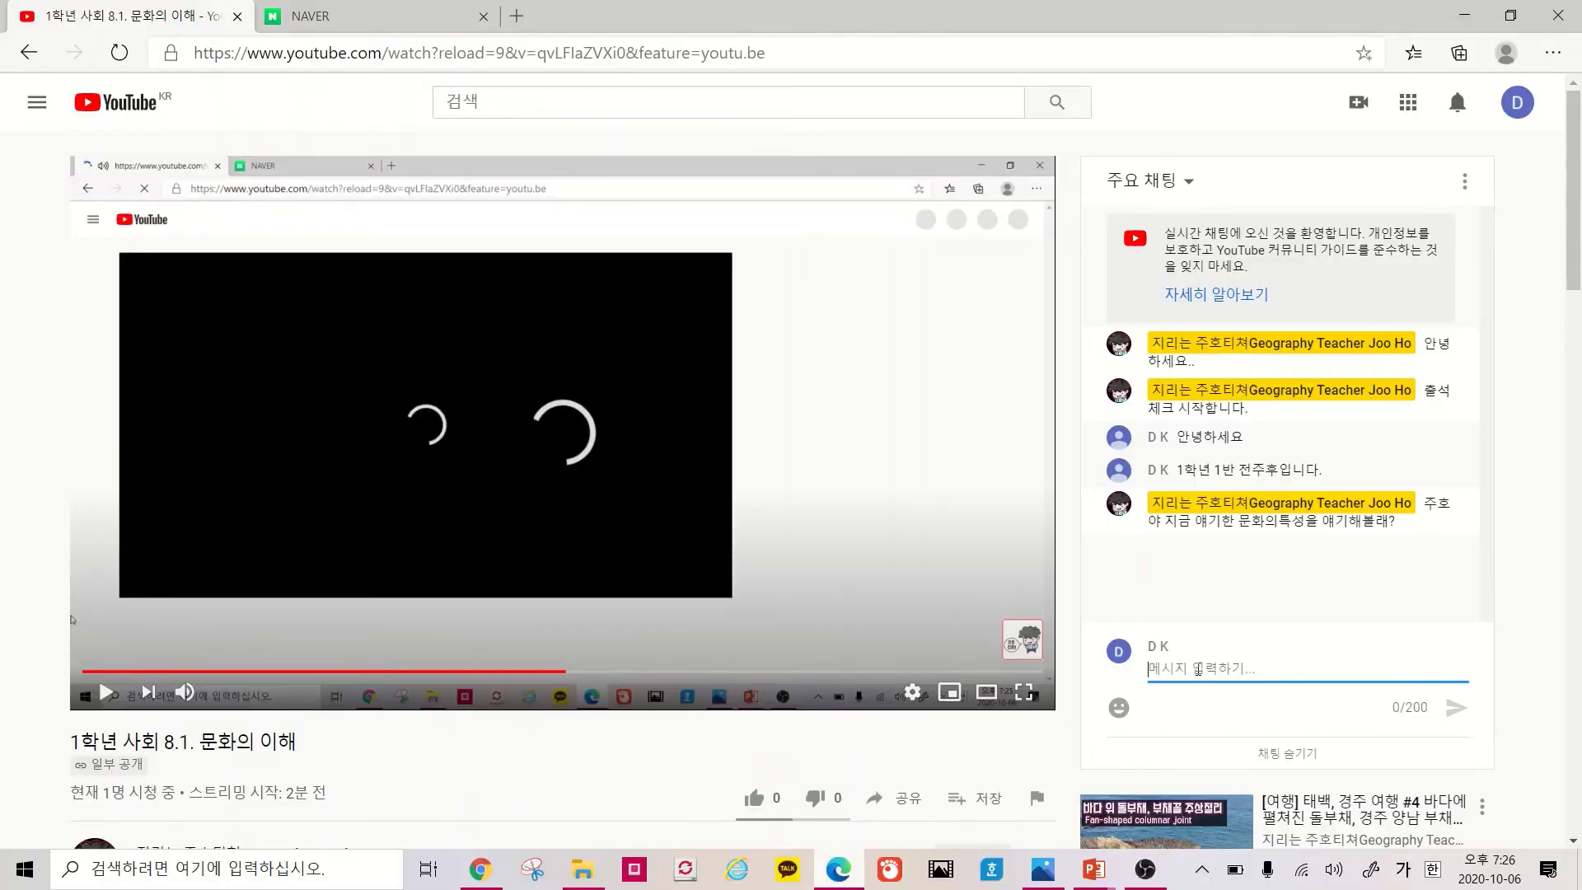
text(종체성, )
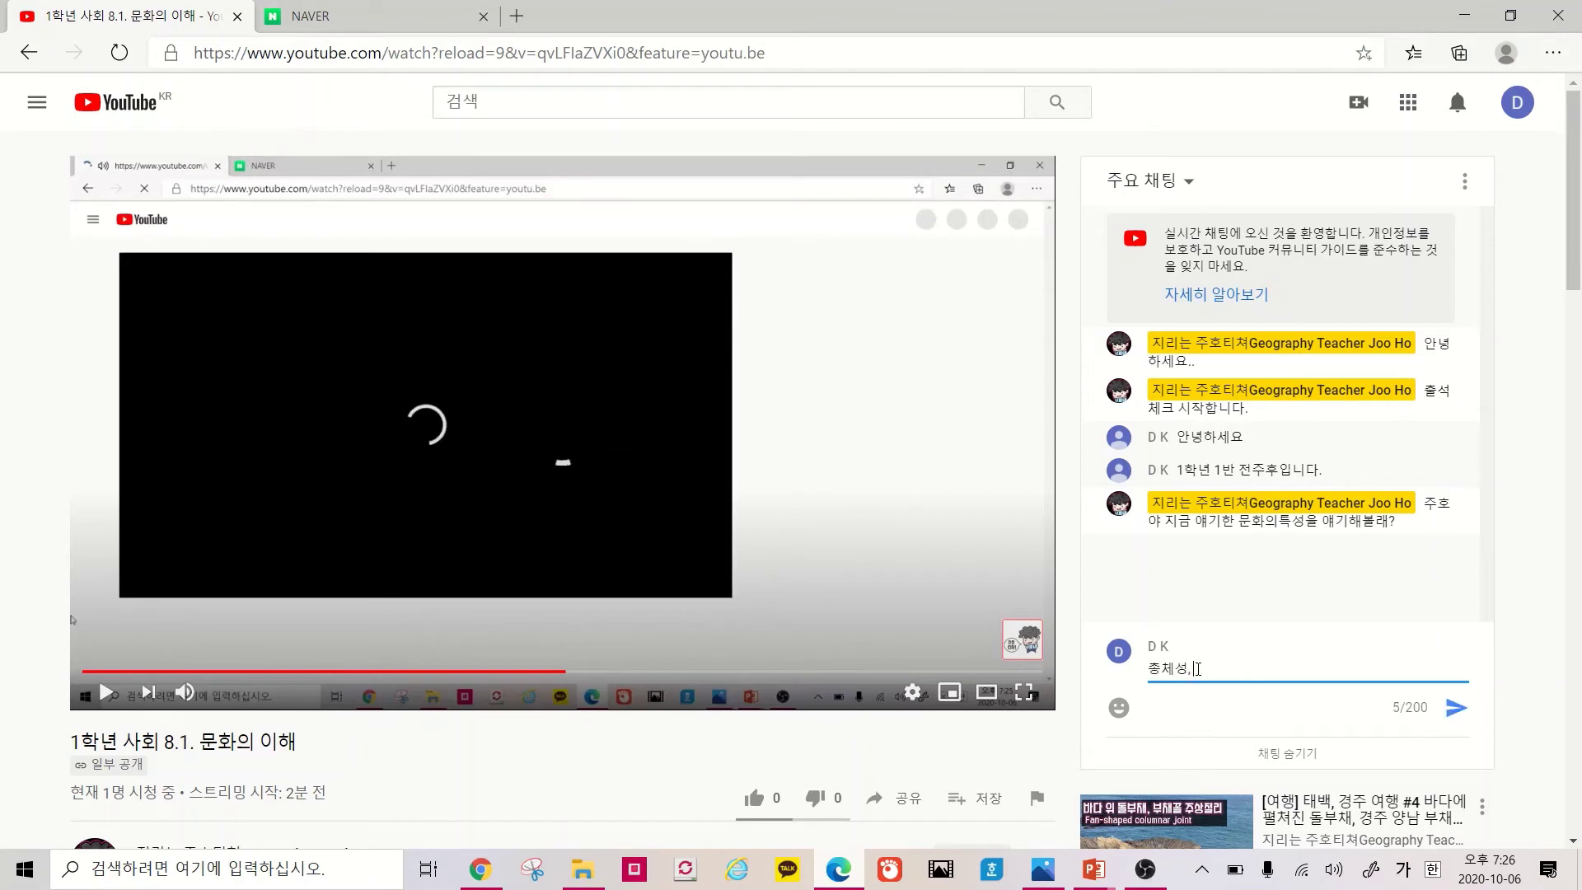
text(환습성)
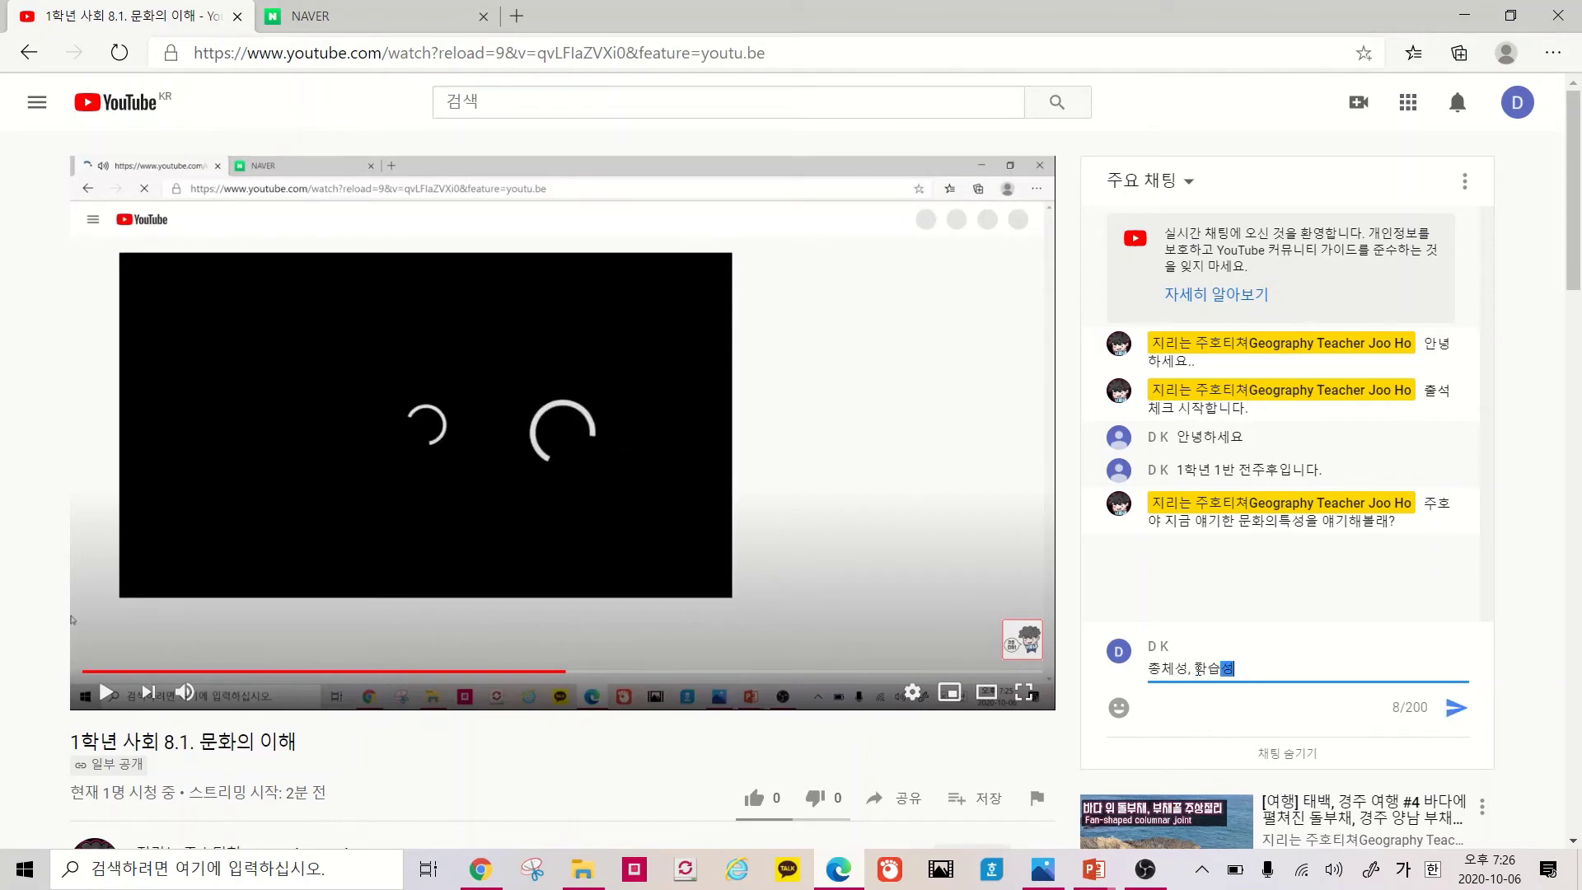
text( 등이 있어요)
key(Return)
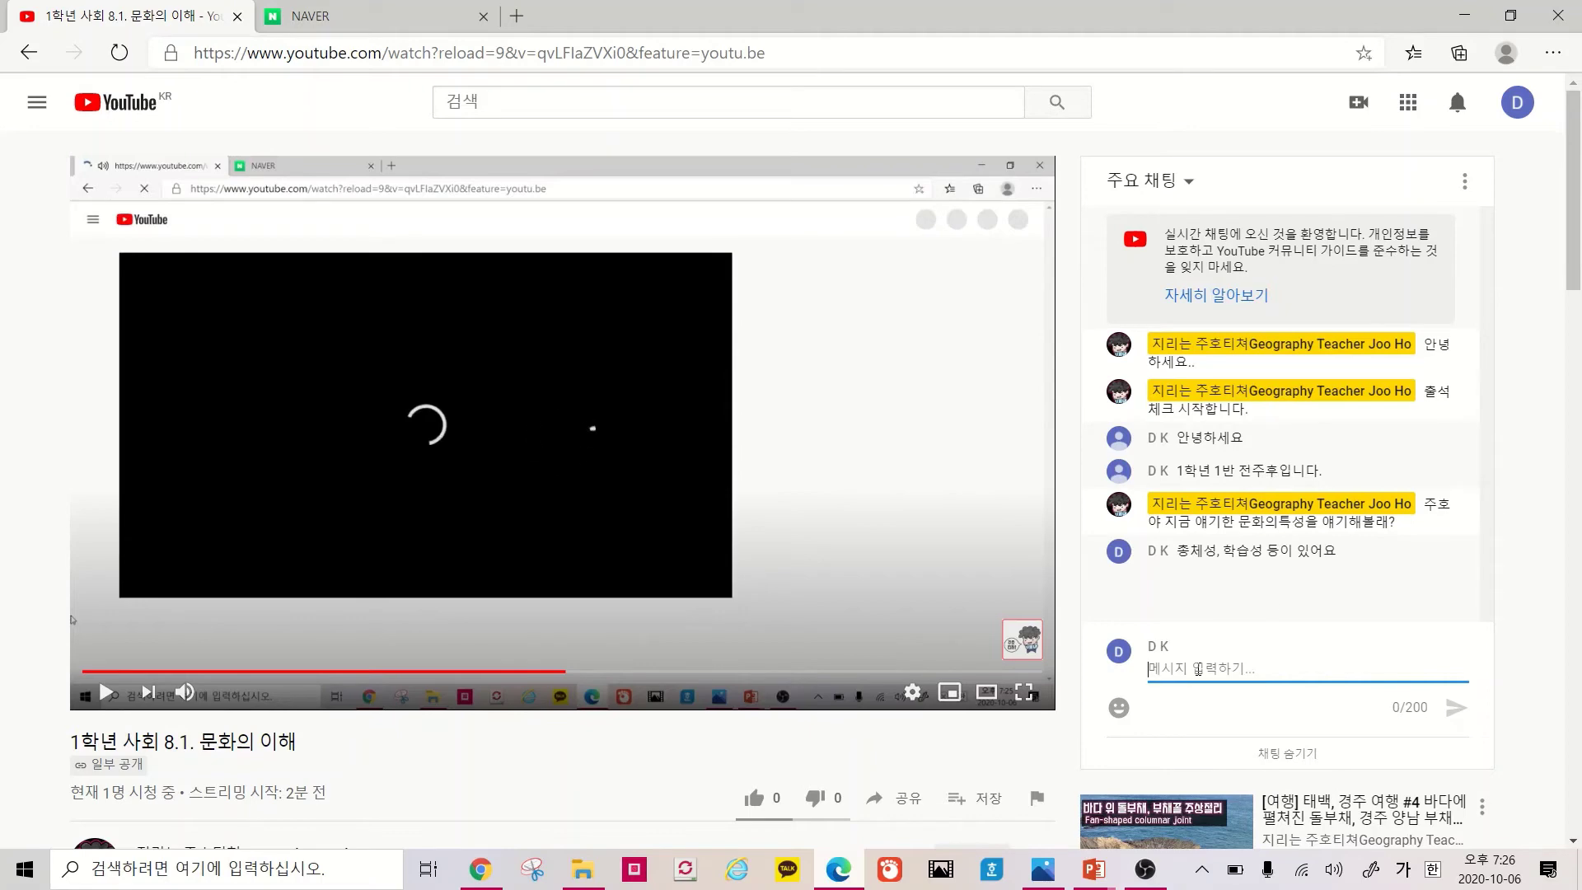
Reply '참 잘했구나' in the live chat from YouTube Studio
click(480, 869)
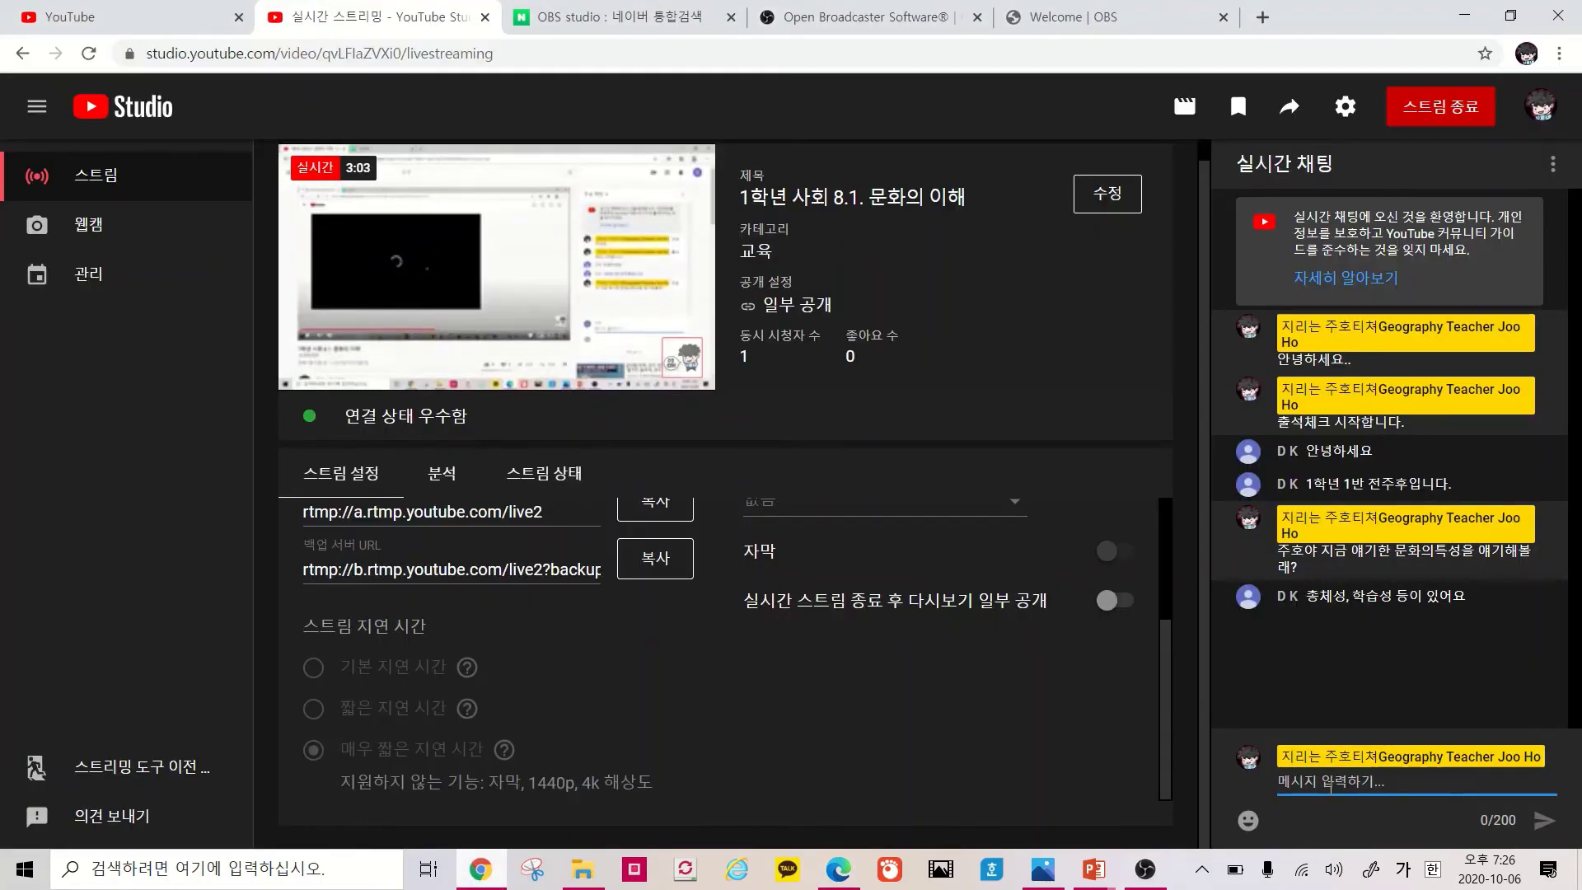
text(참 잘했구나)
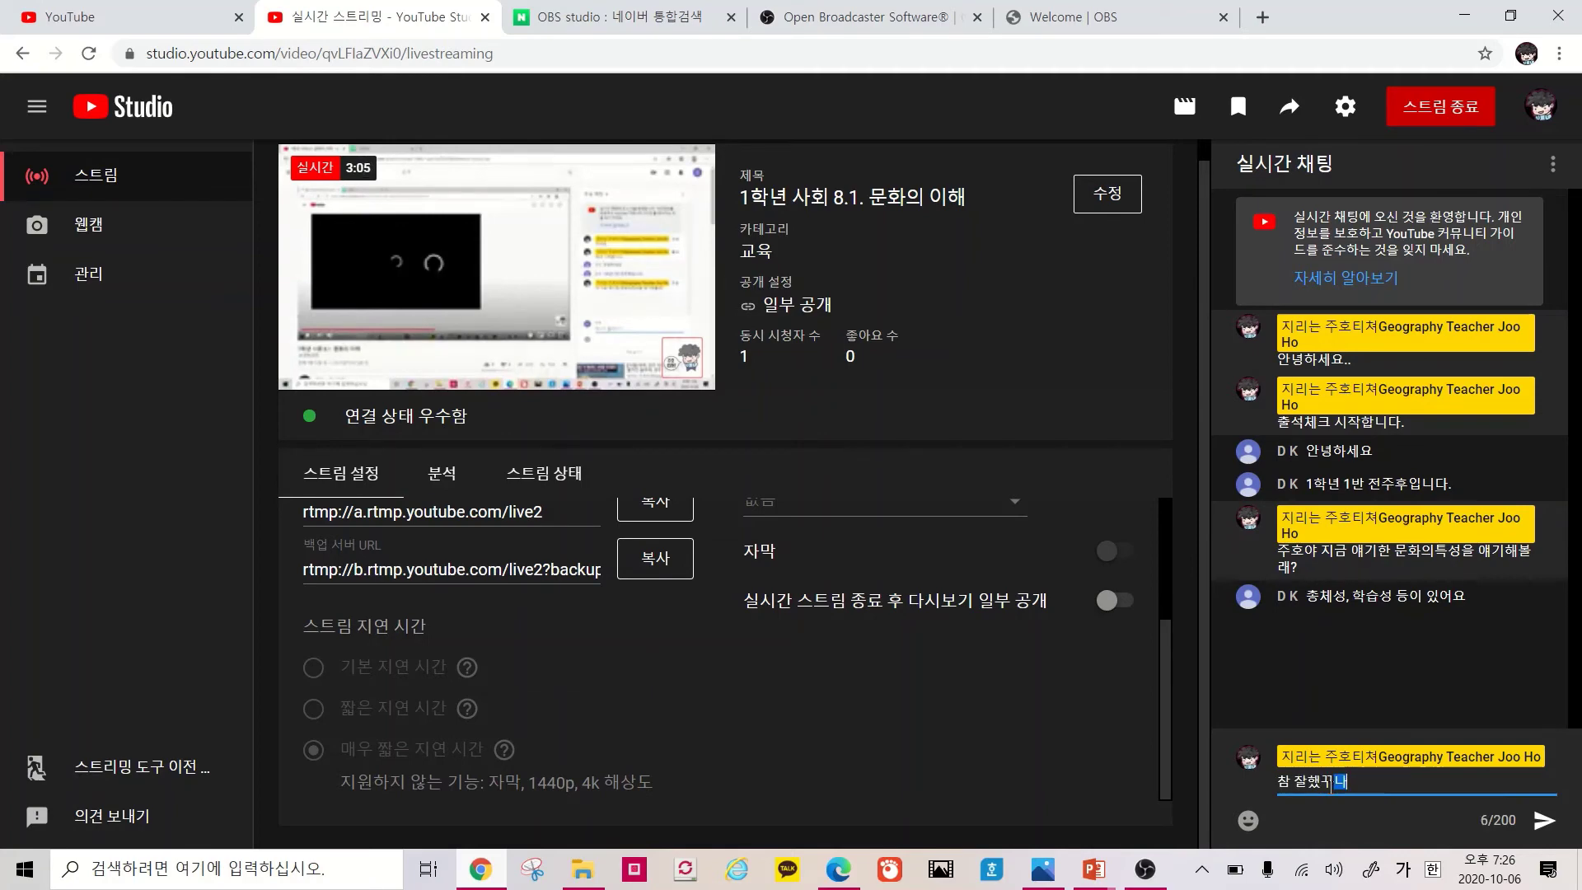
key(Return)
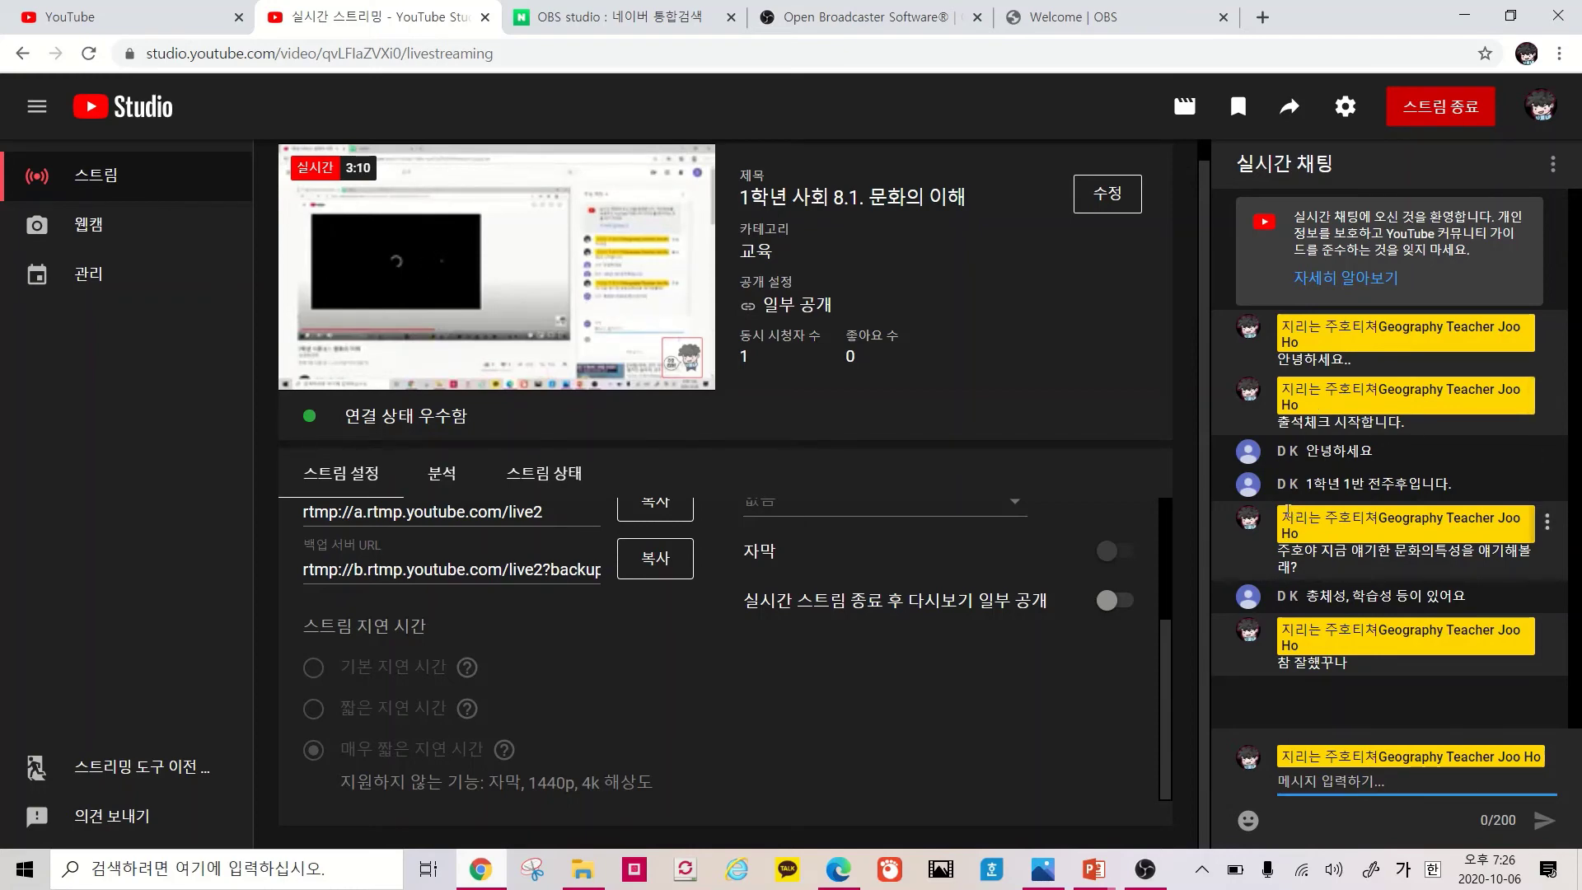
End the live stream via 스트림 종료 and confirm with 종료
scroll(1038, 560, up, 4)
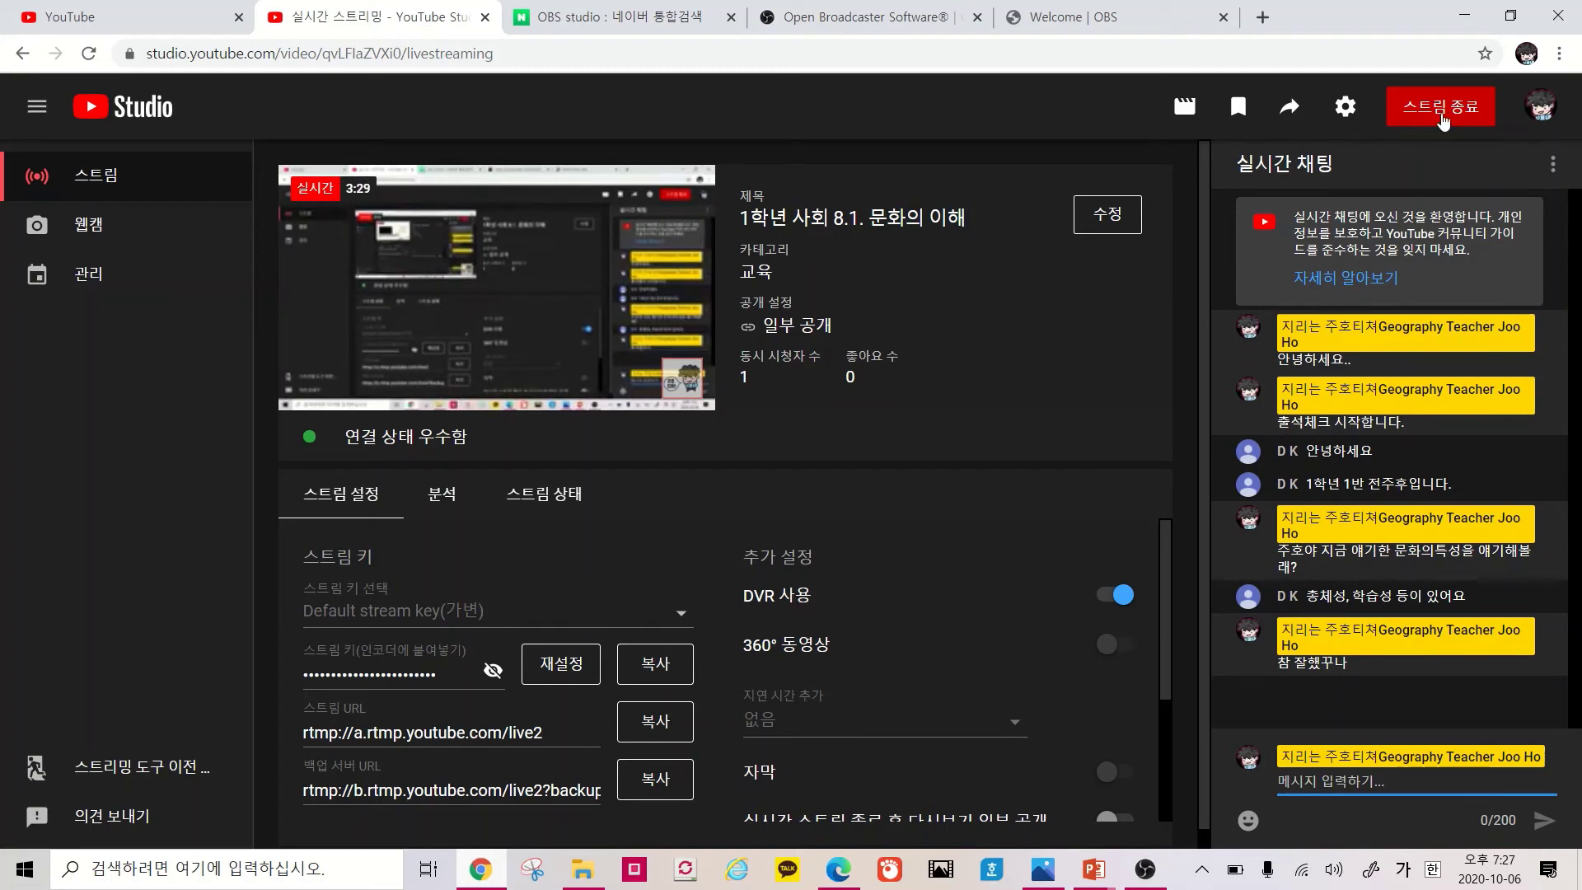
click(1442, 121)
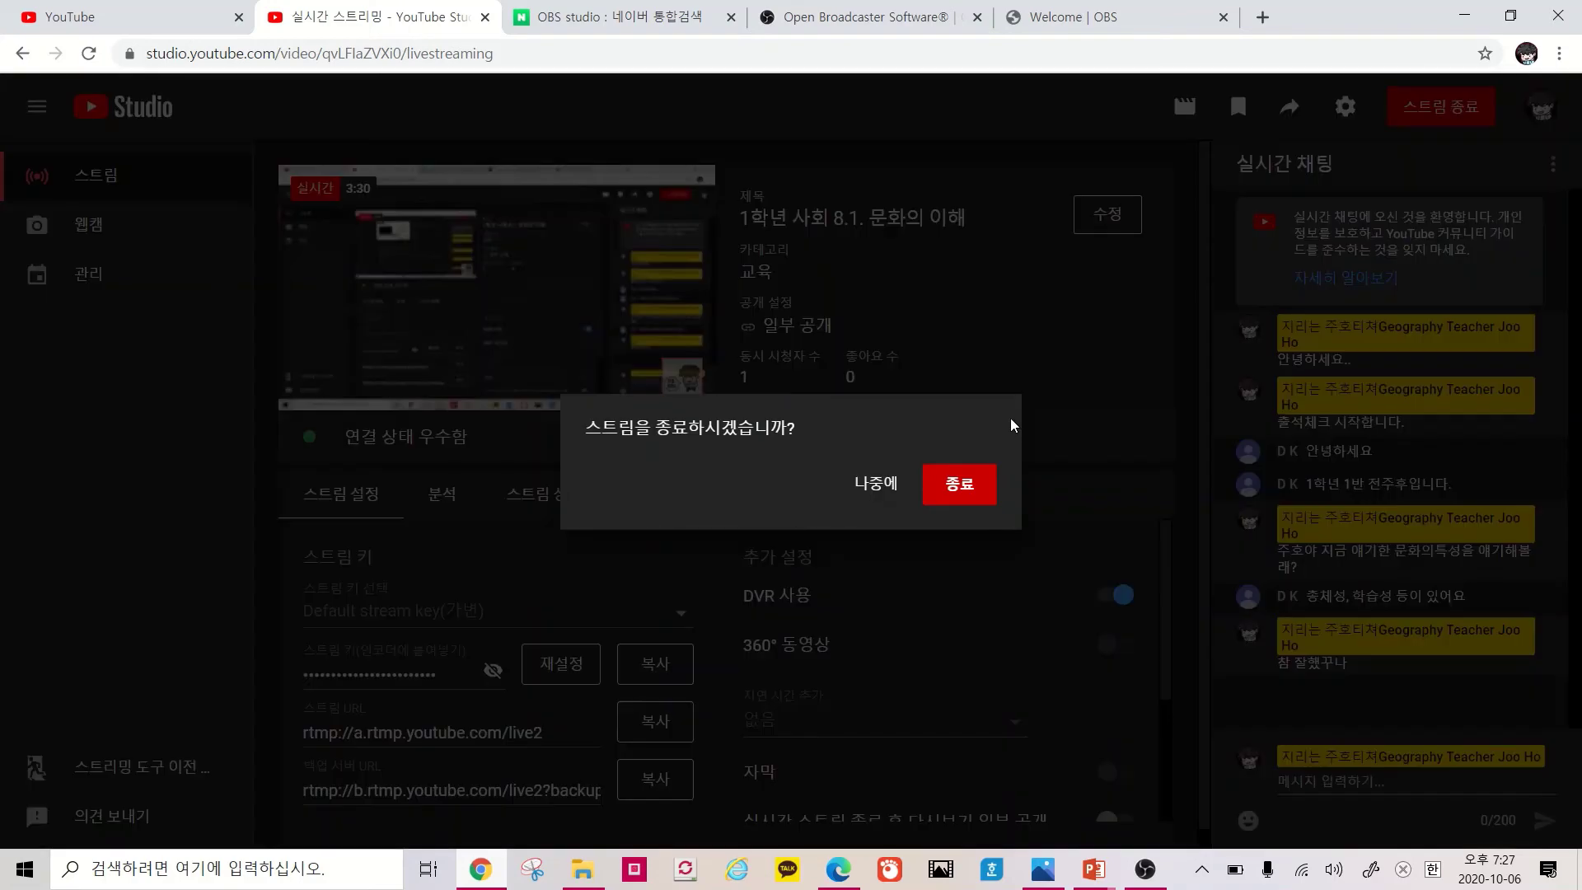
click(957, 486)
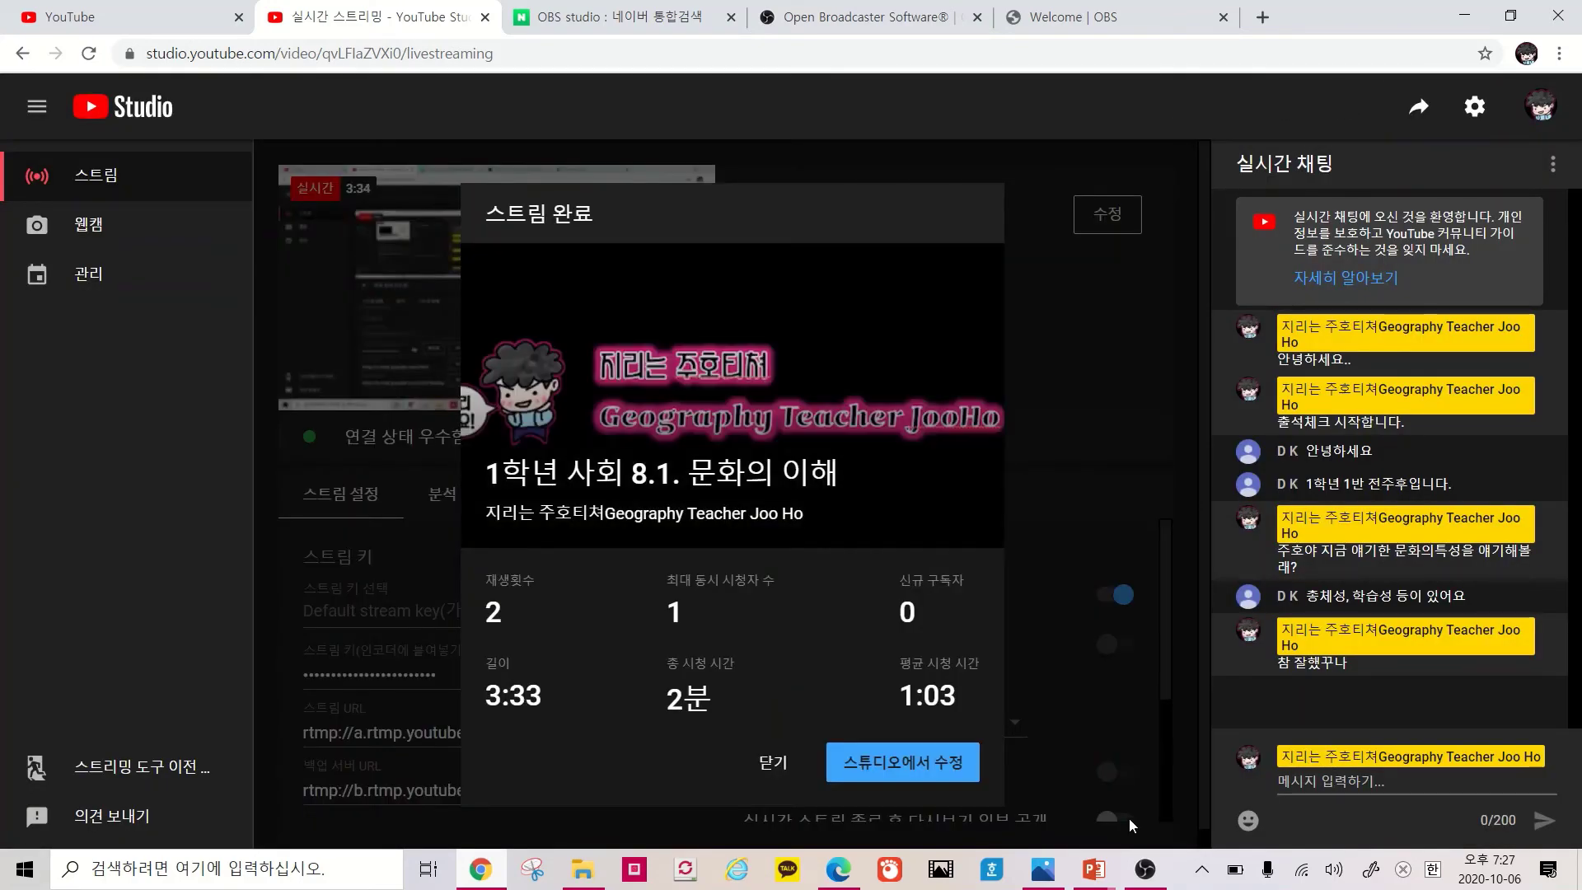
click(1146, 869)
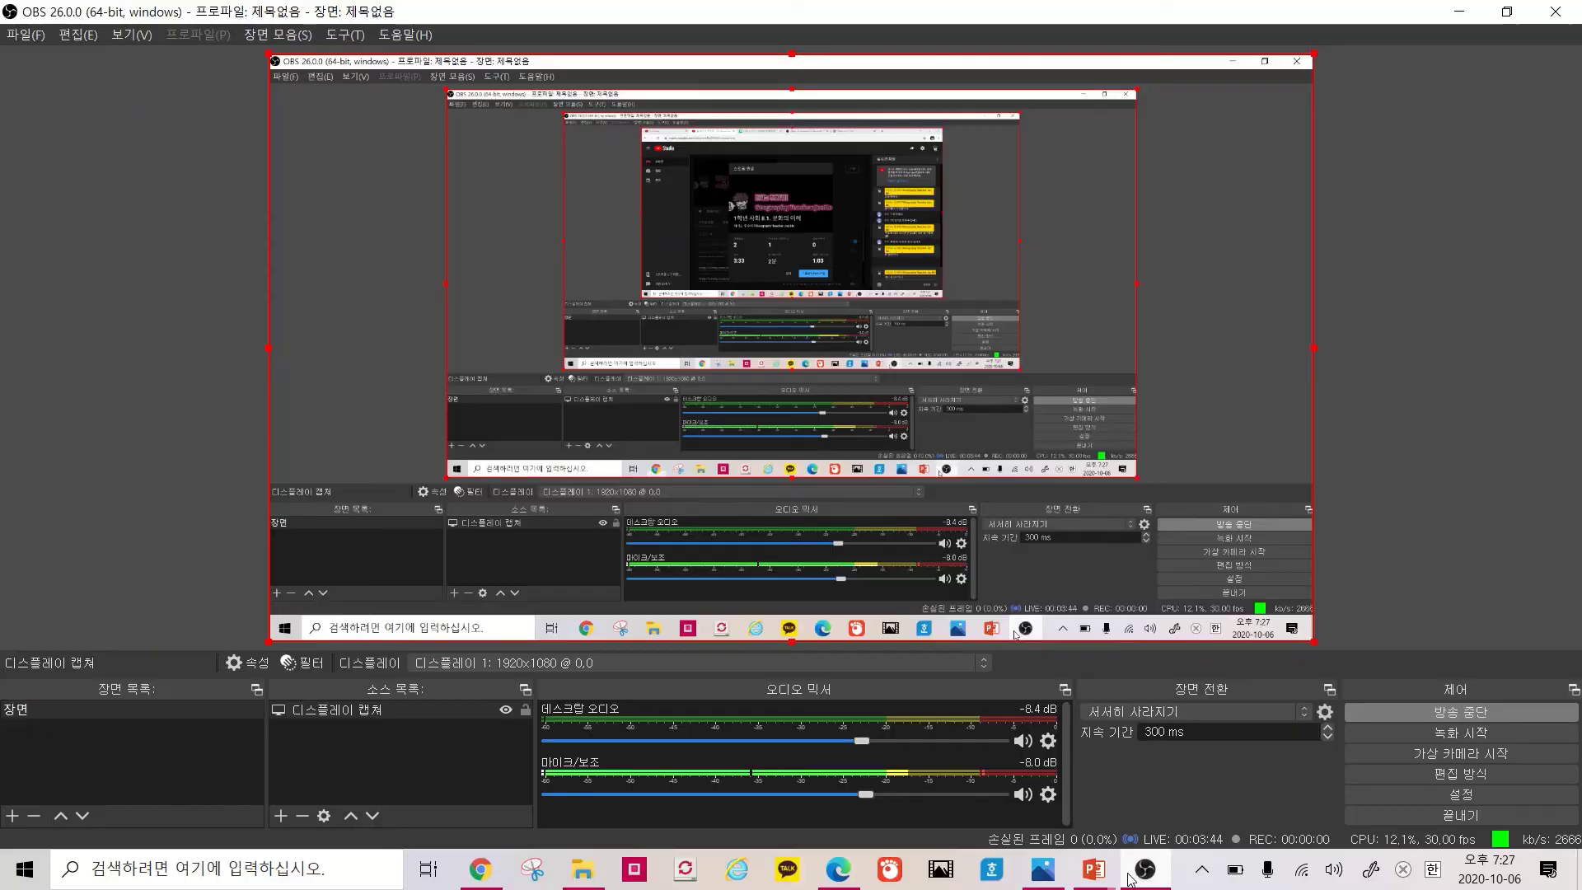
Stop the OBS broadcast with 방송 중단 and return to the YouTube Studio summary
click(1455, 713)
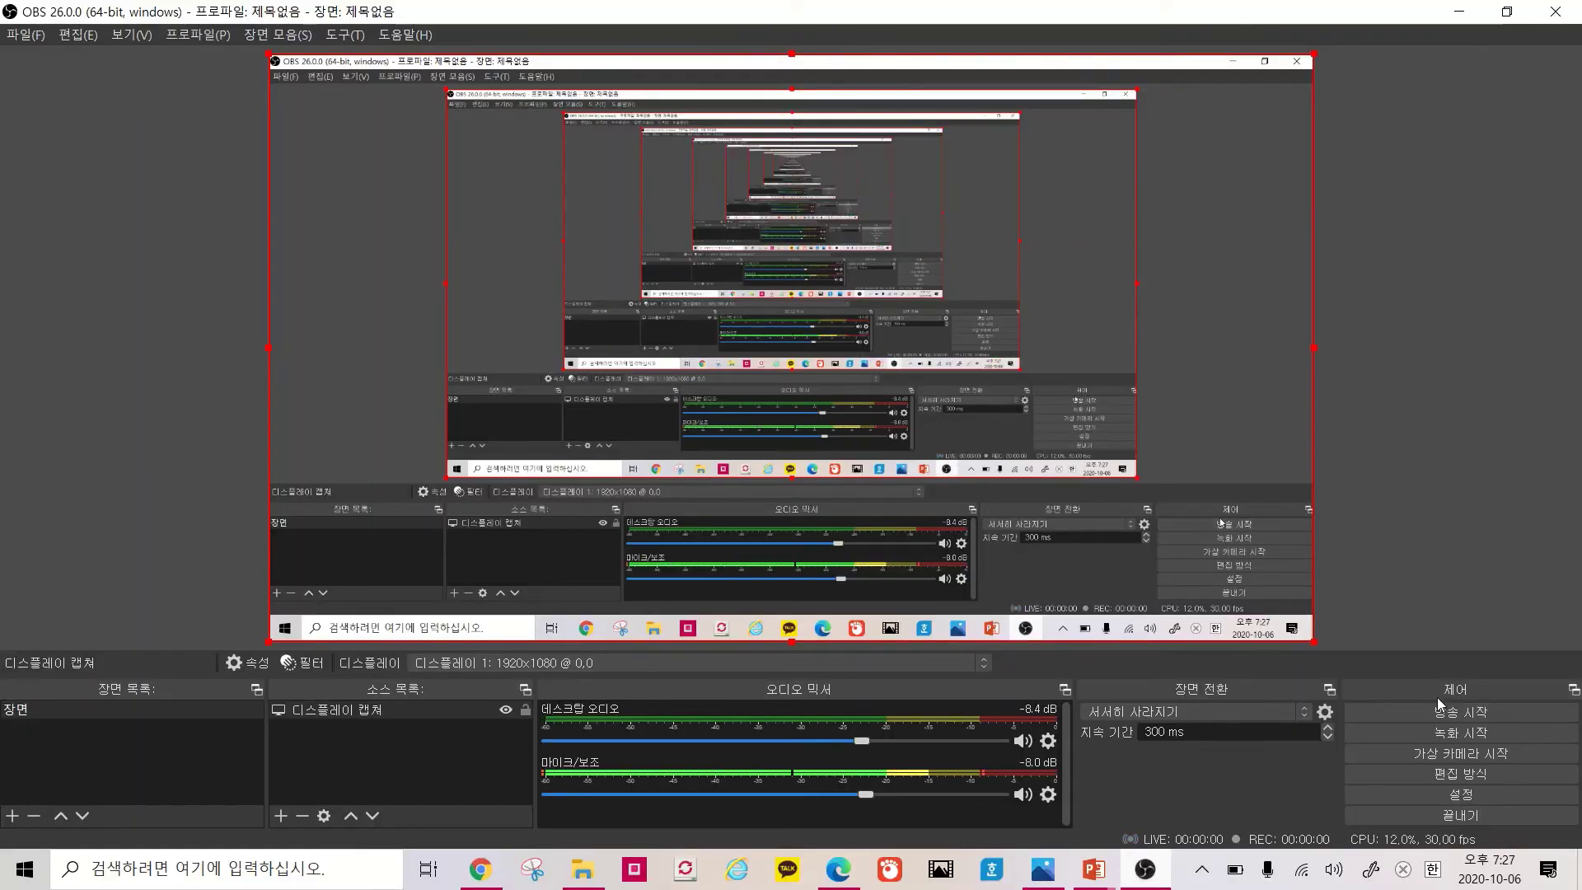
click(496, 878)
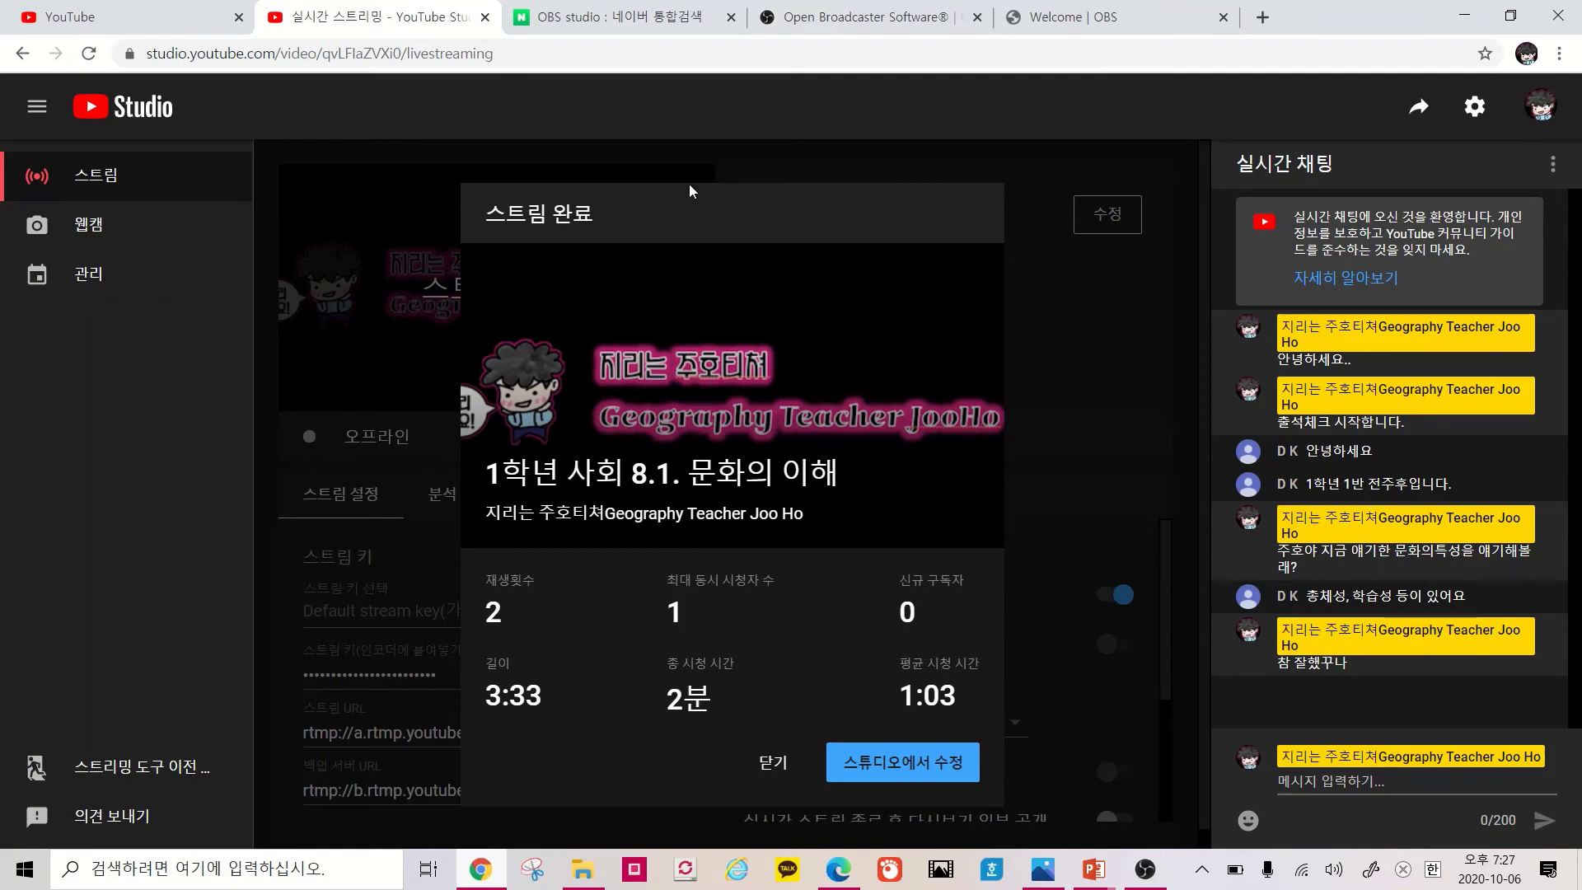
Dismiss the stream summary and open the channel's video list in YouTube Studio
click(777, 763)
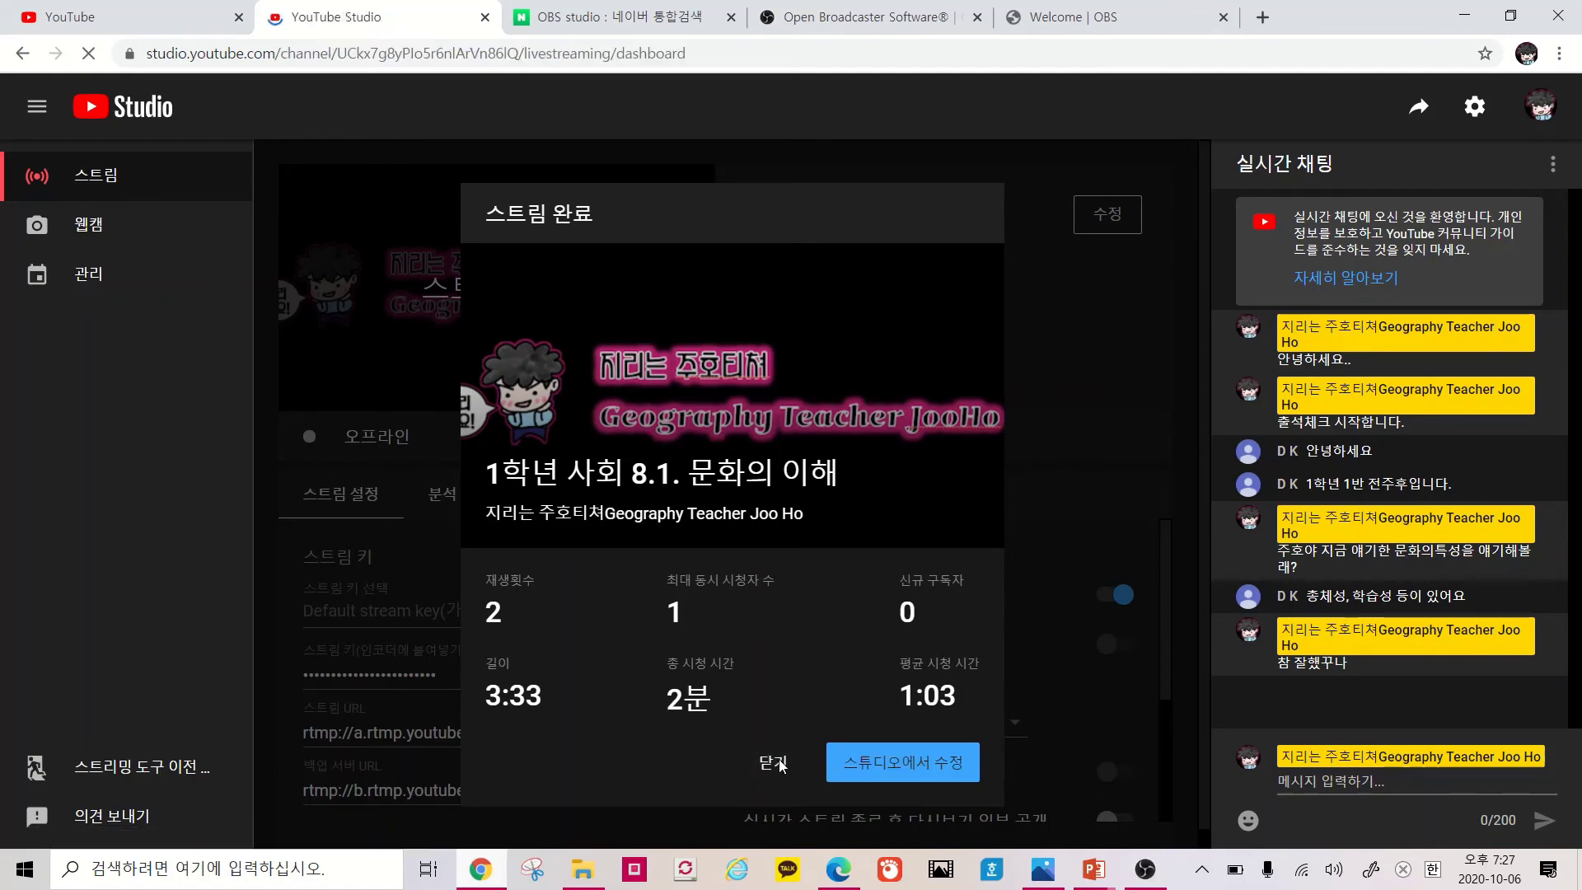
click(150, 18)
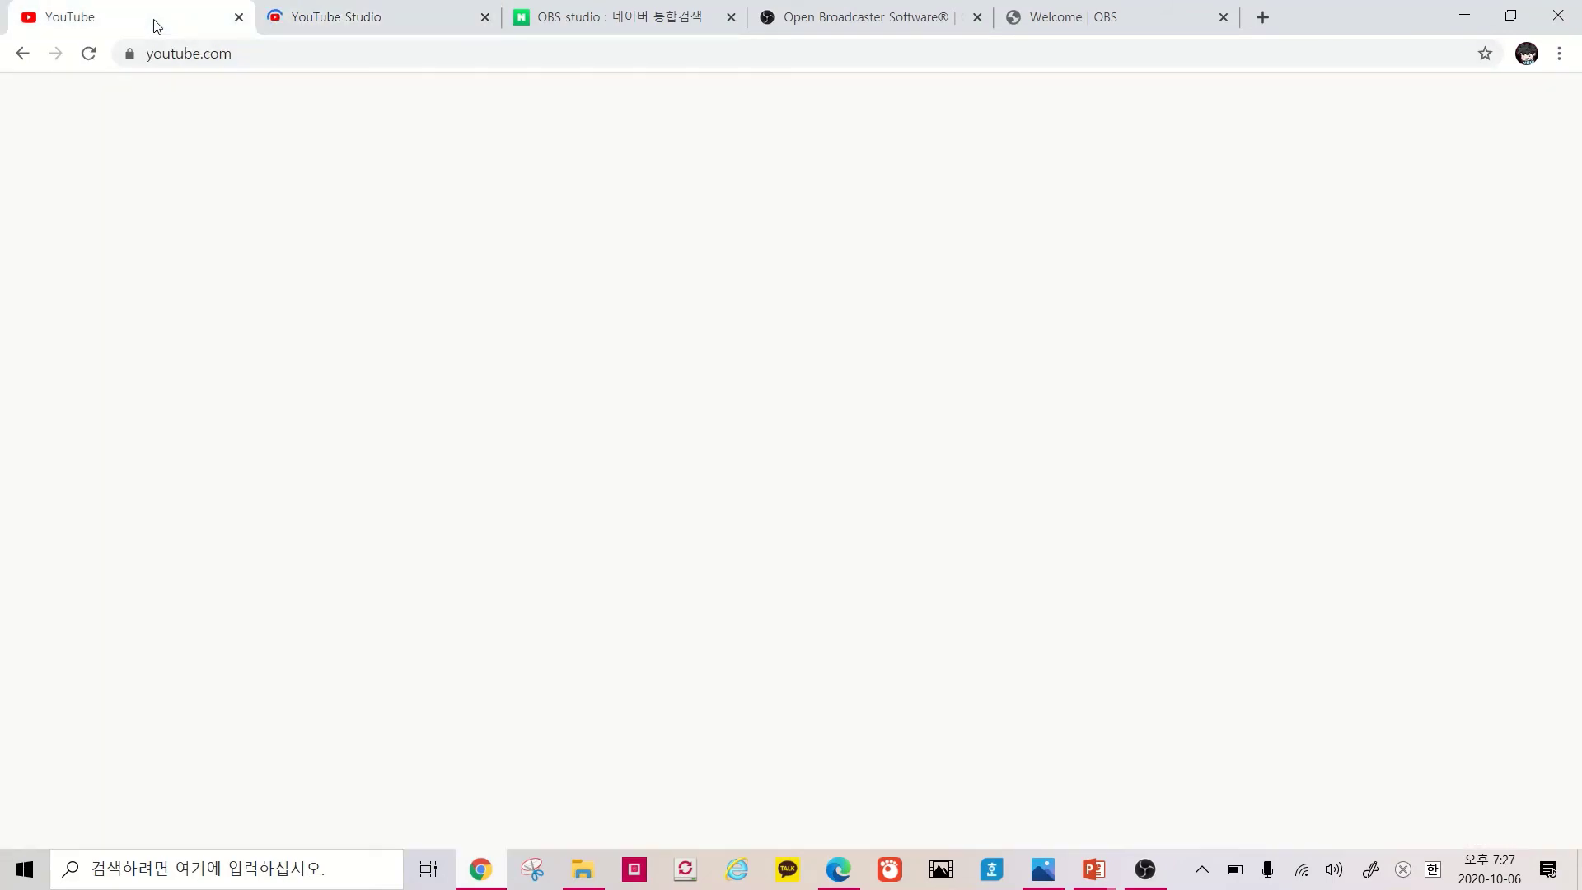
click(1517, 106)
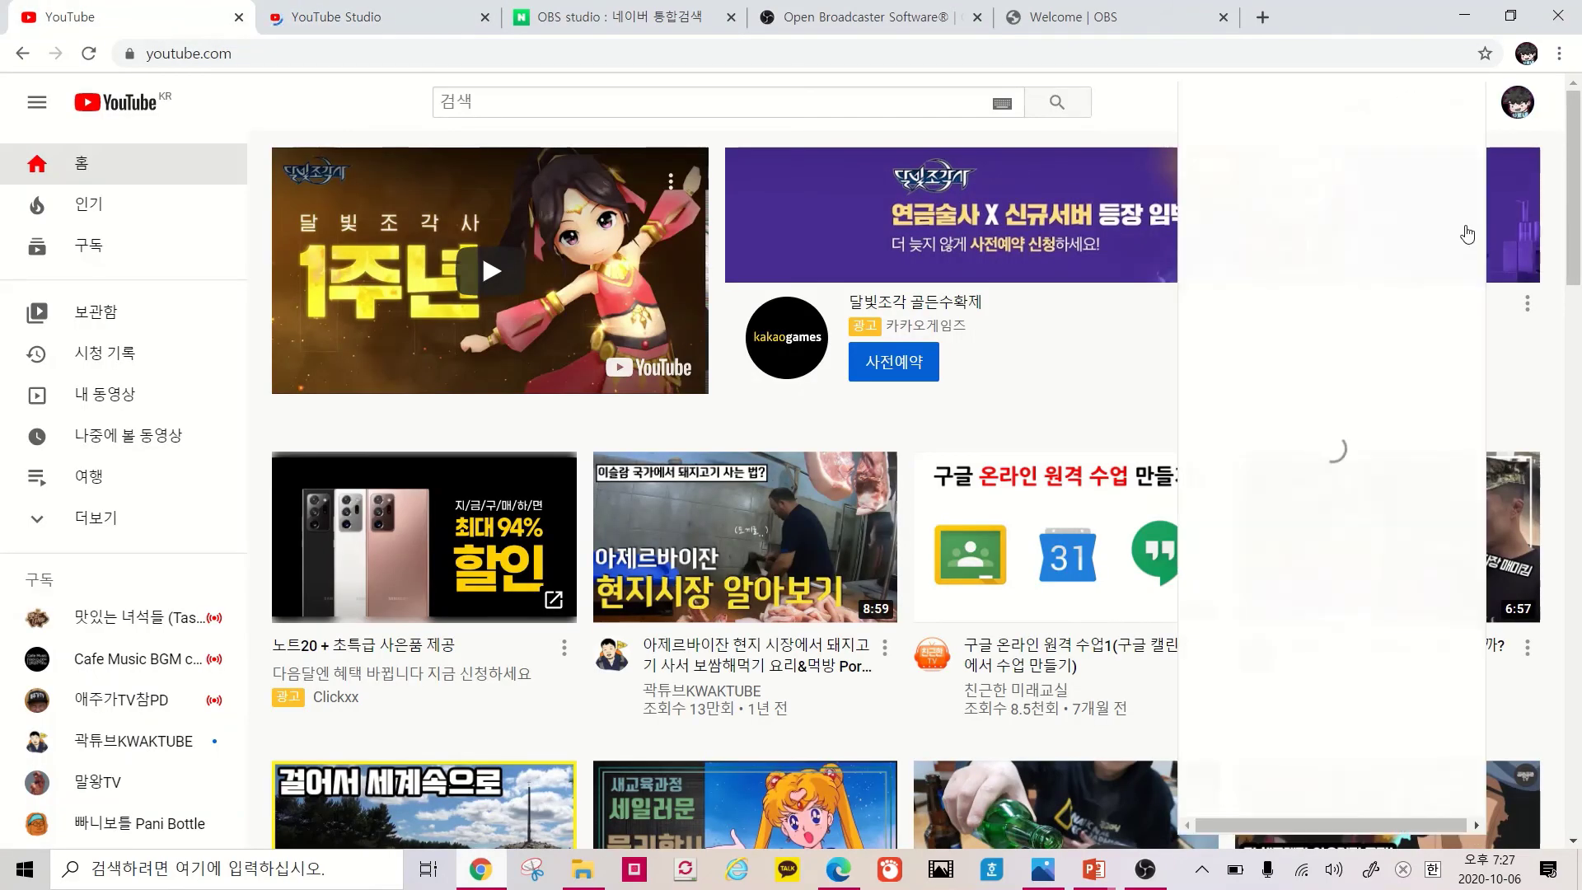
click(1379, 306)
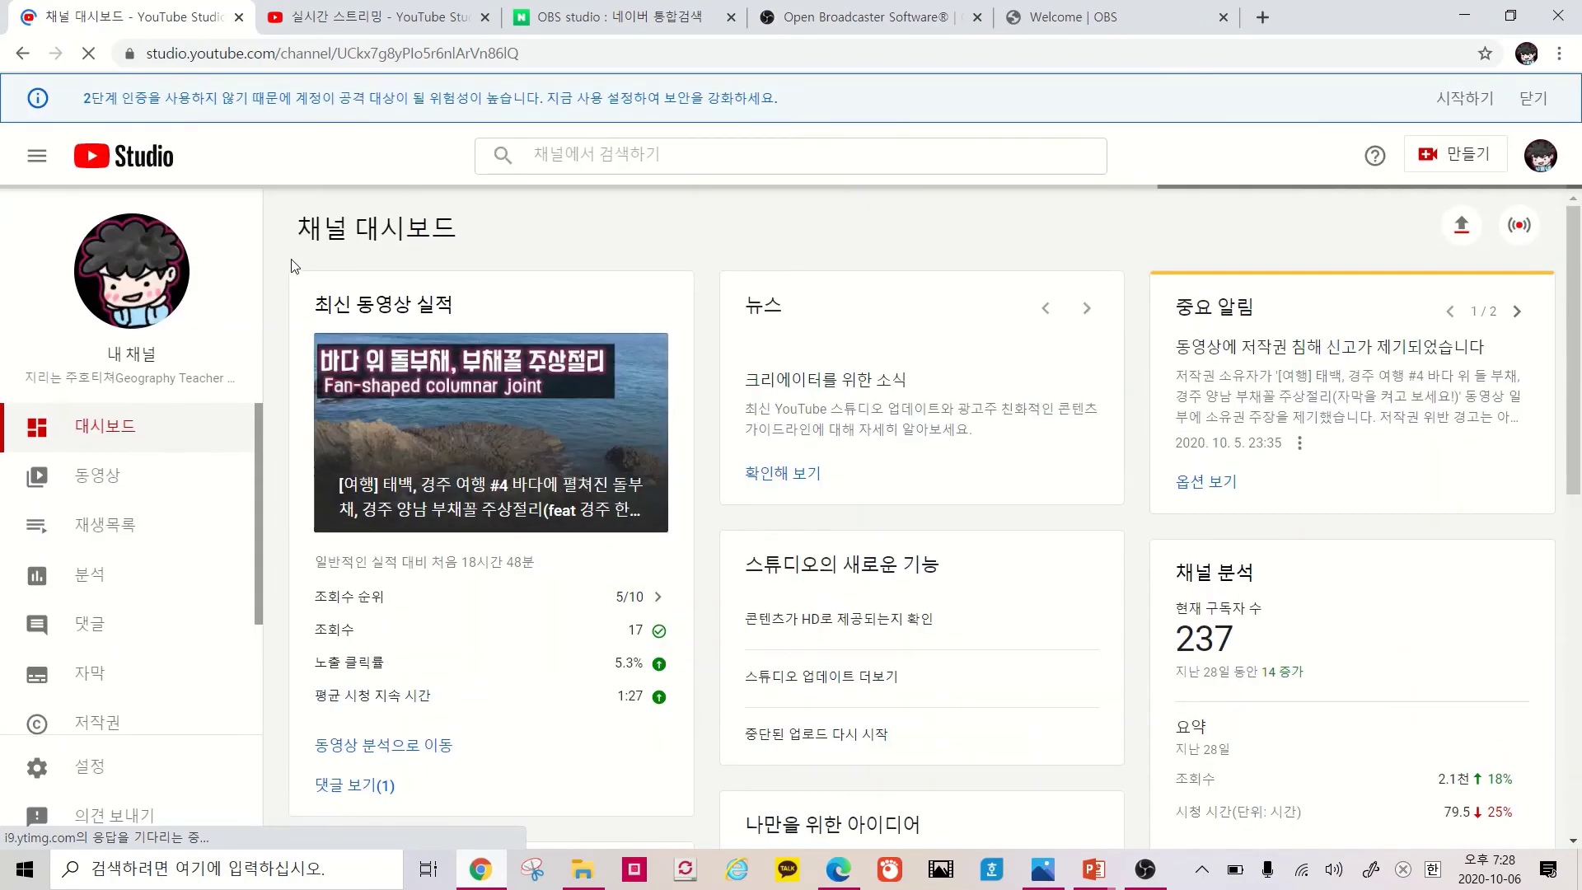
click(163, 492)
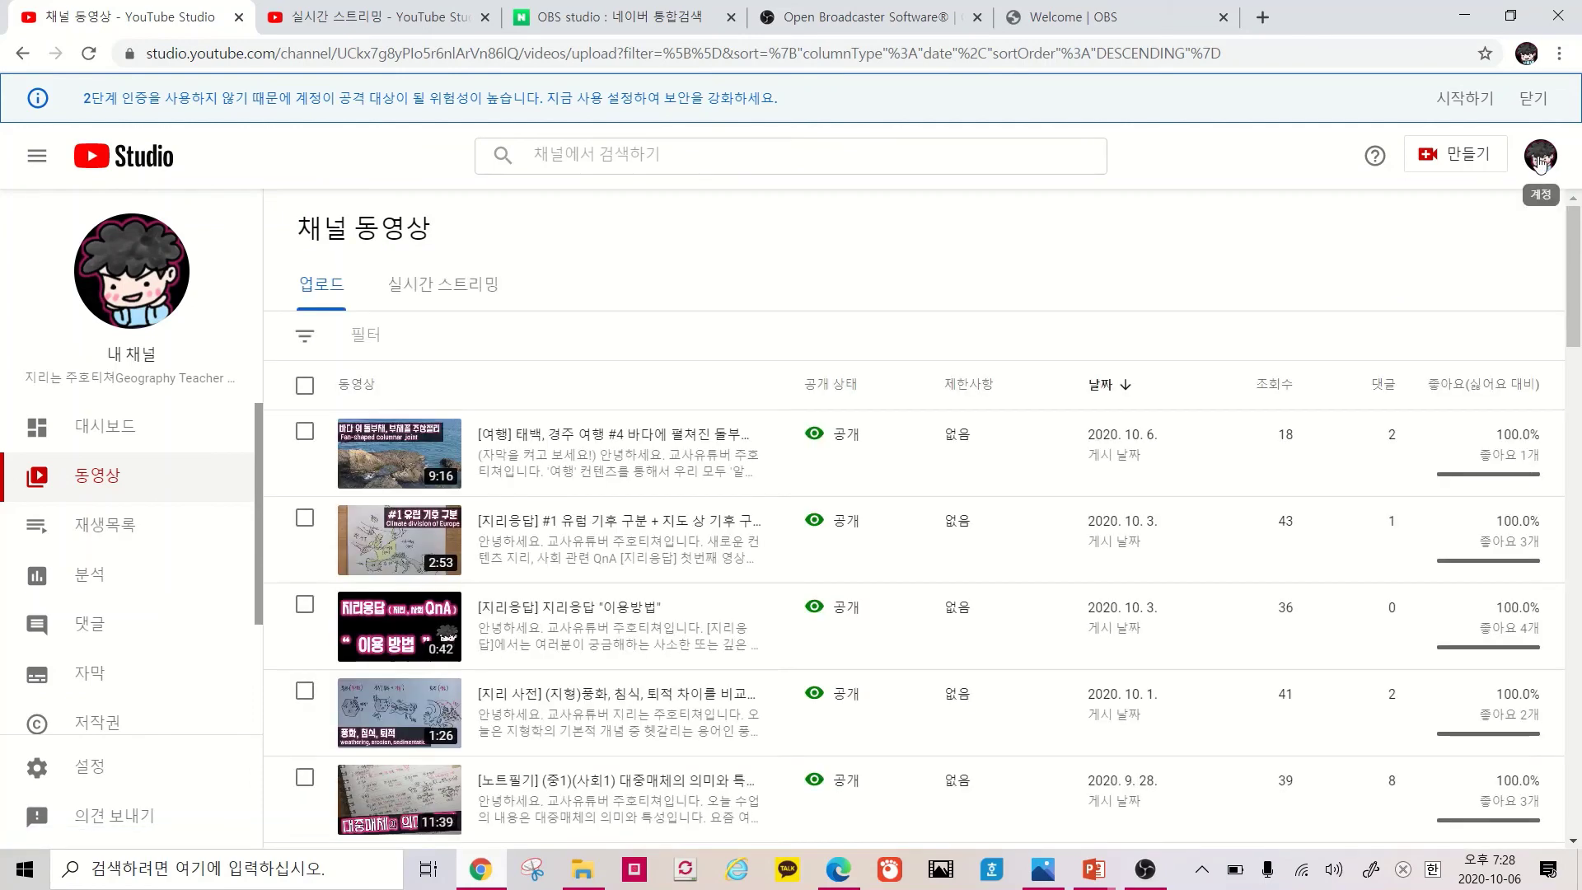
Return to the 실시간 스트리밍 control page for 1학년 사회 8.1. 문화의 이해
click(1539, 164)
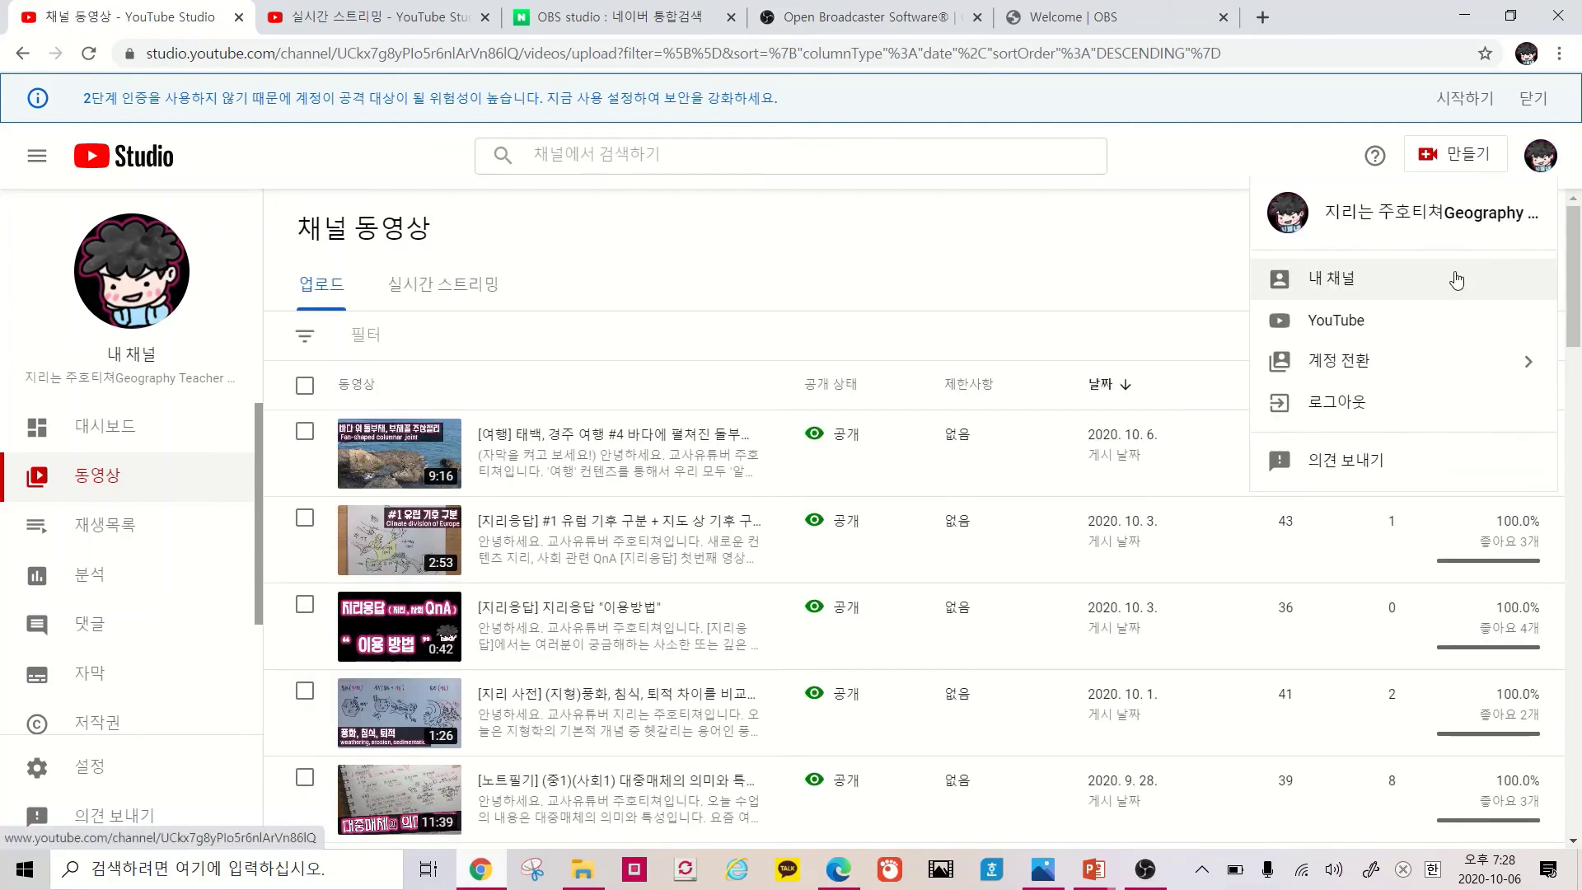
click(1151, 228)
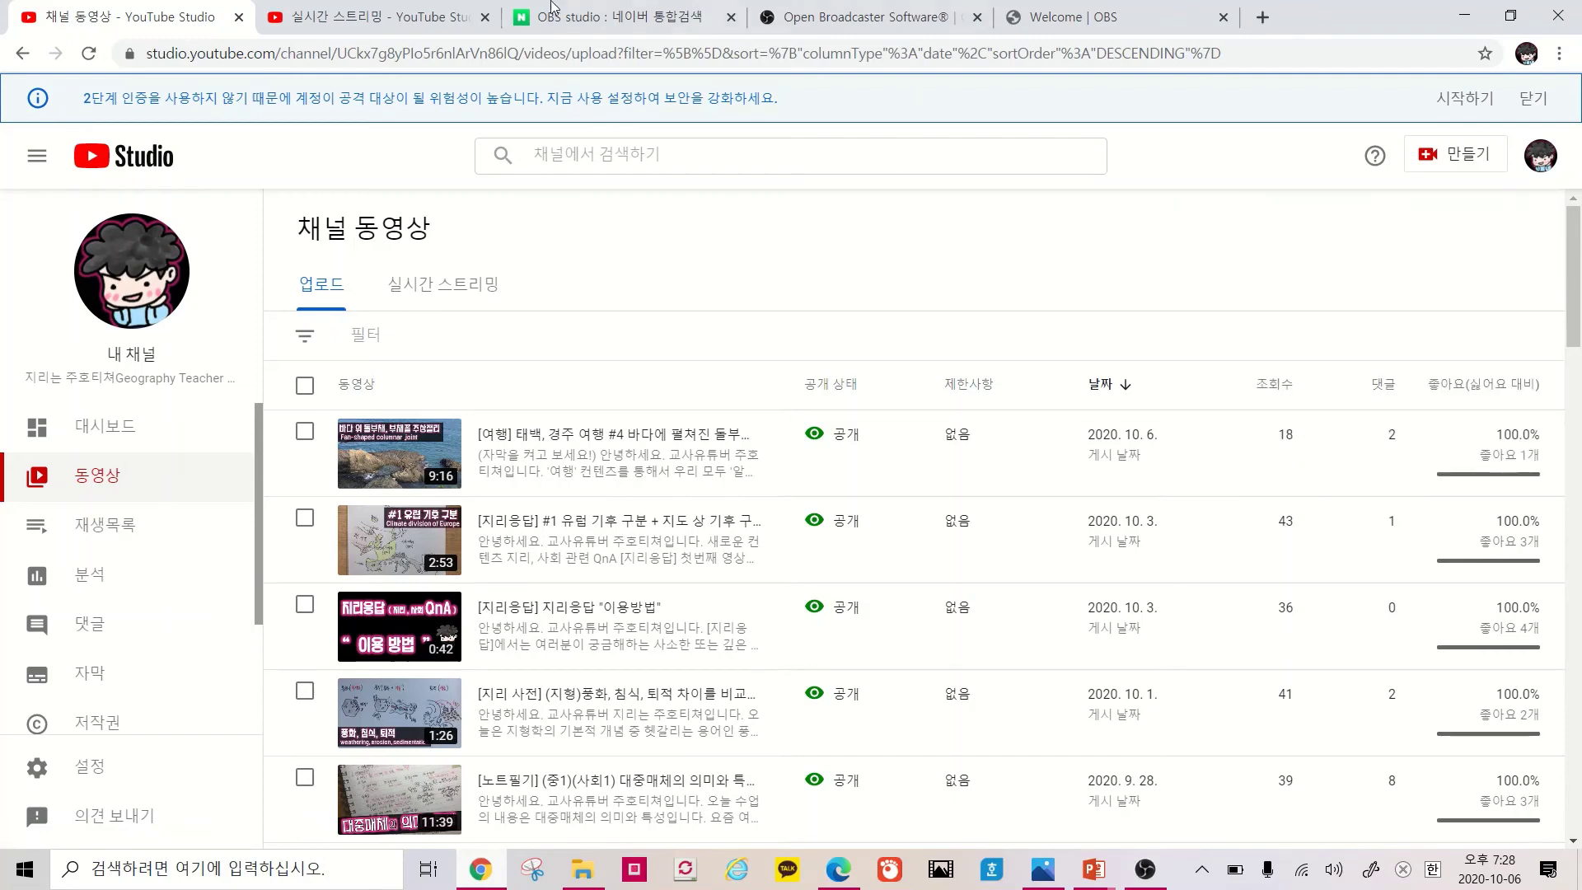
click(370, 23)
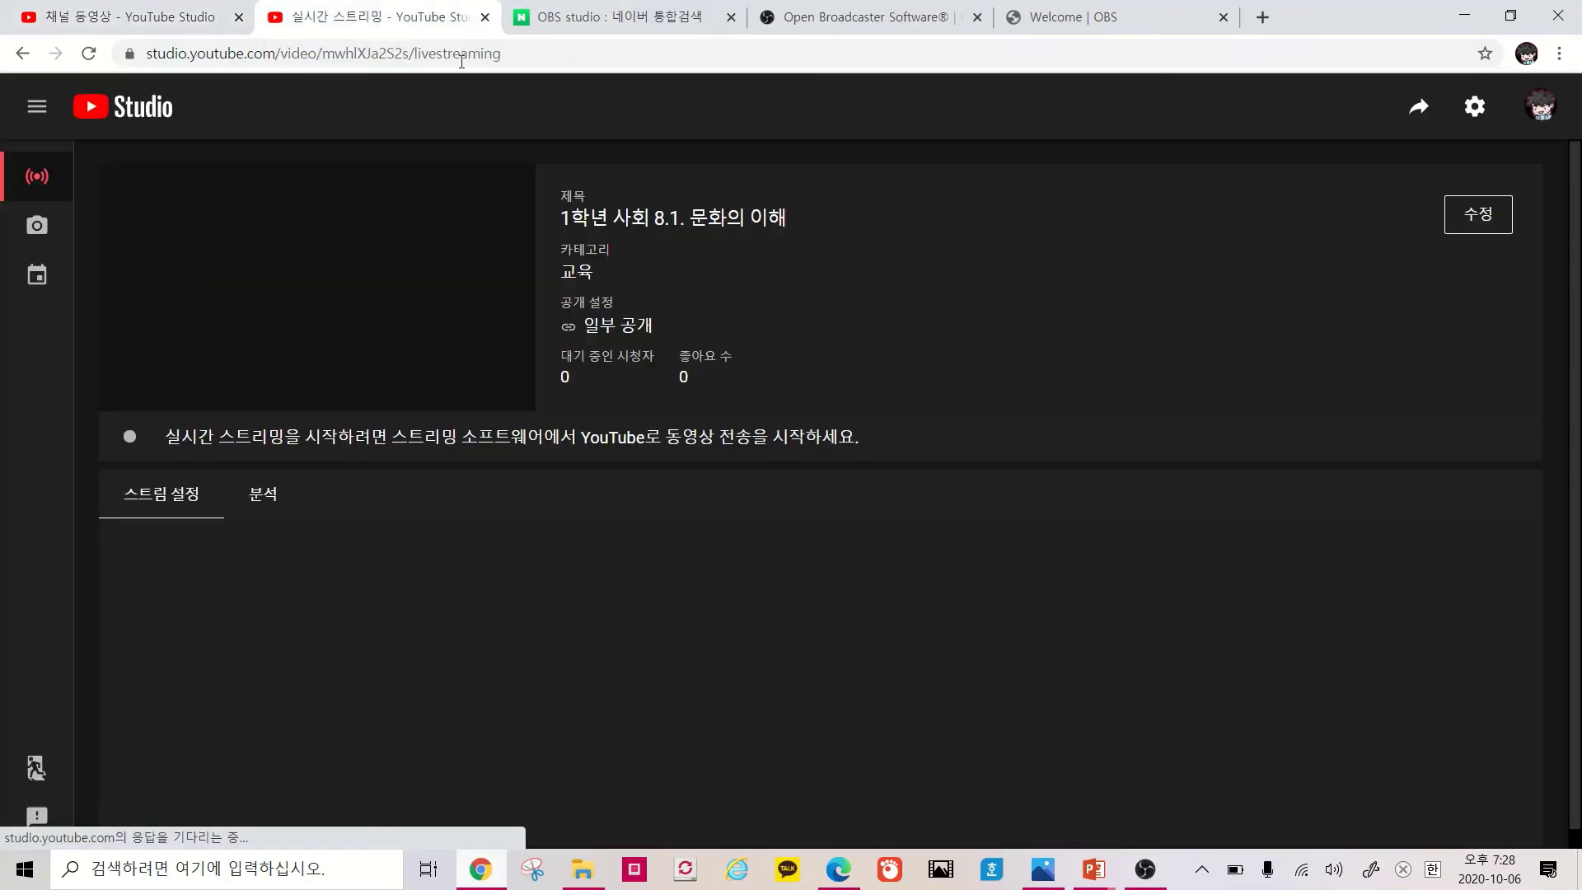
Close the Open Broadcaster Software and Welcome | OBS pages and load YouTube home in a new tab
click(606, 23)
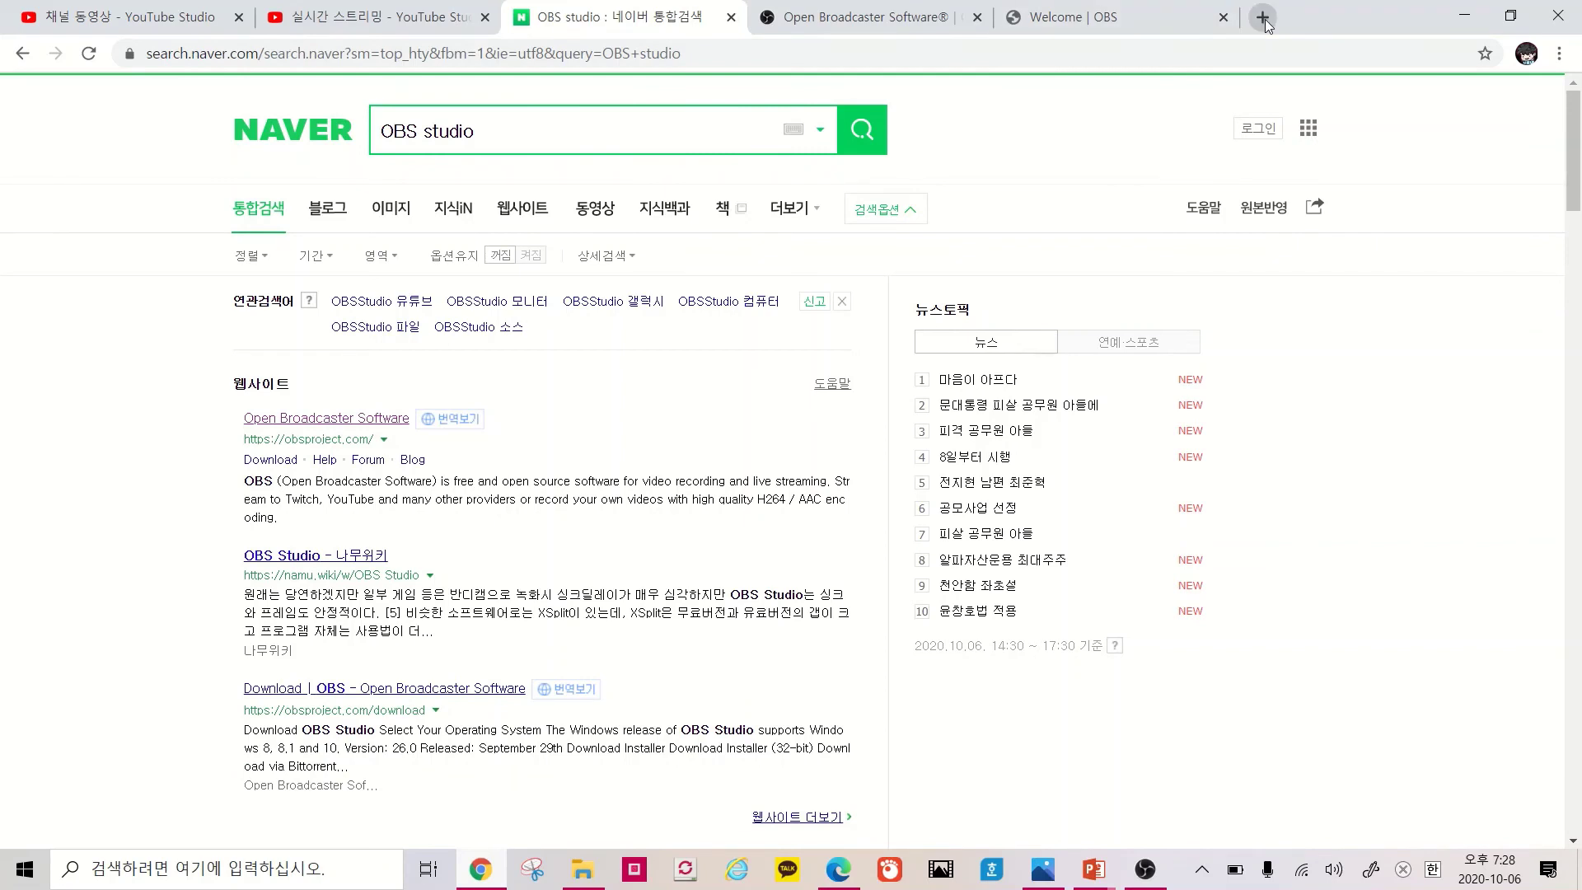
click(1264, 18)
click(888, 18)
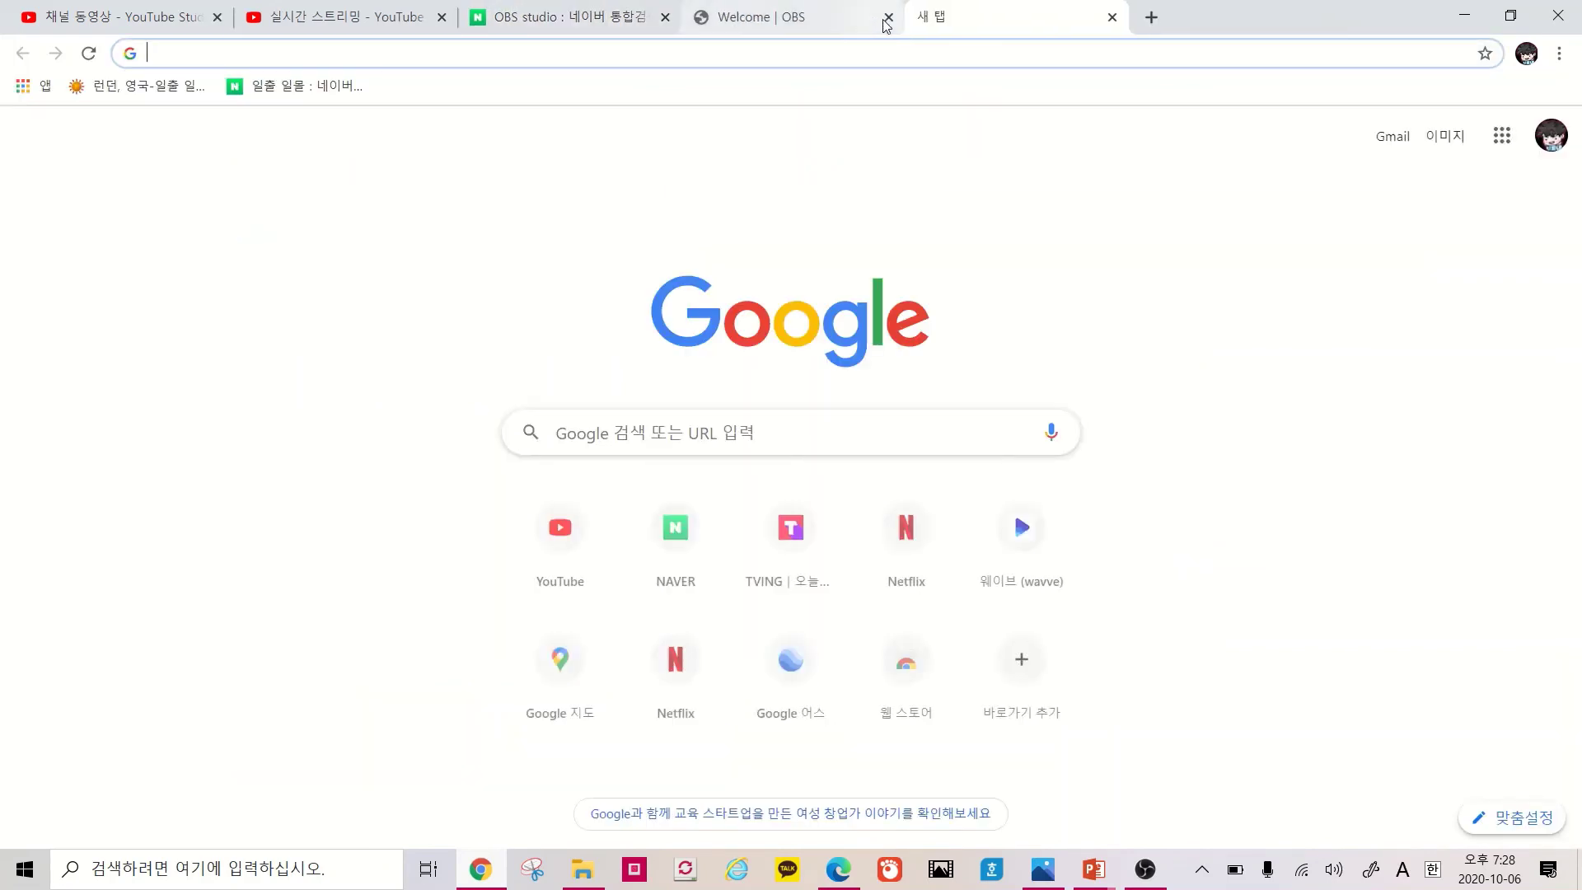
click(888, 18)
click(558, 531)
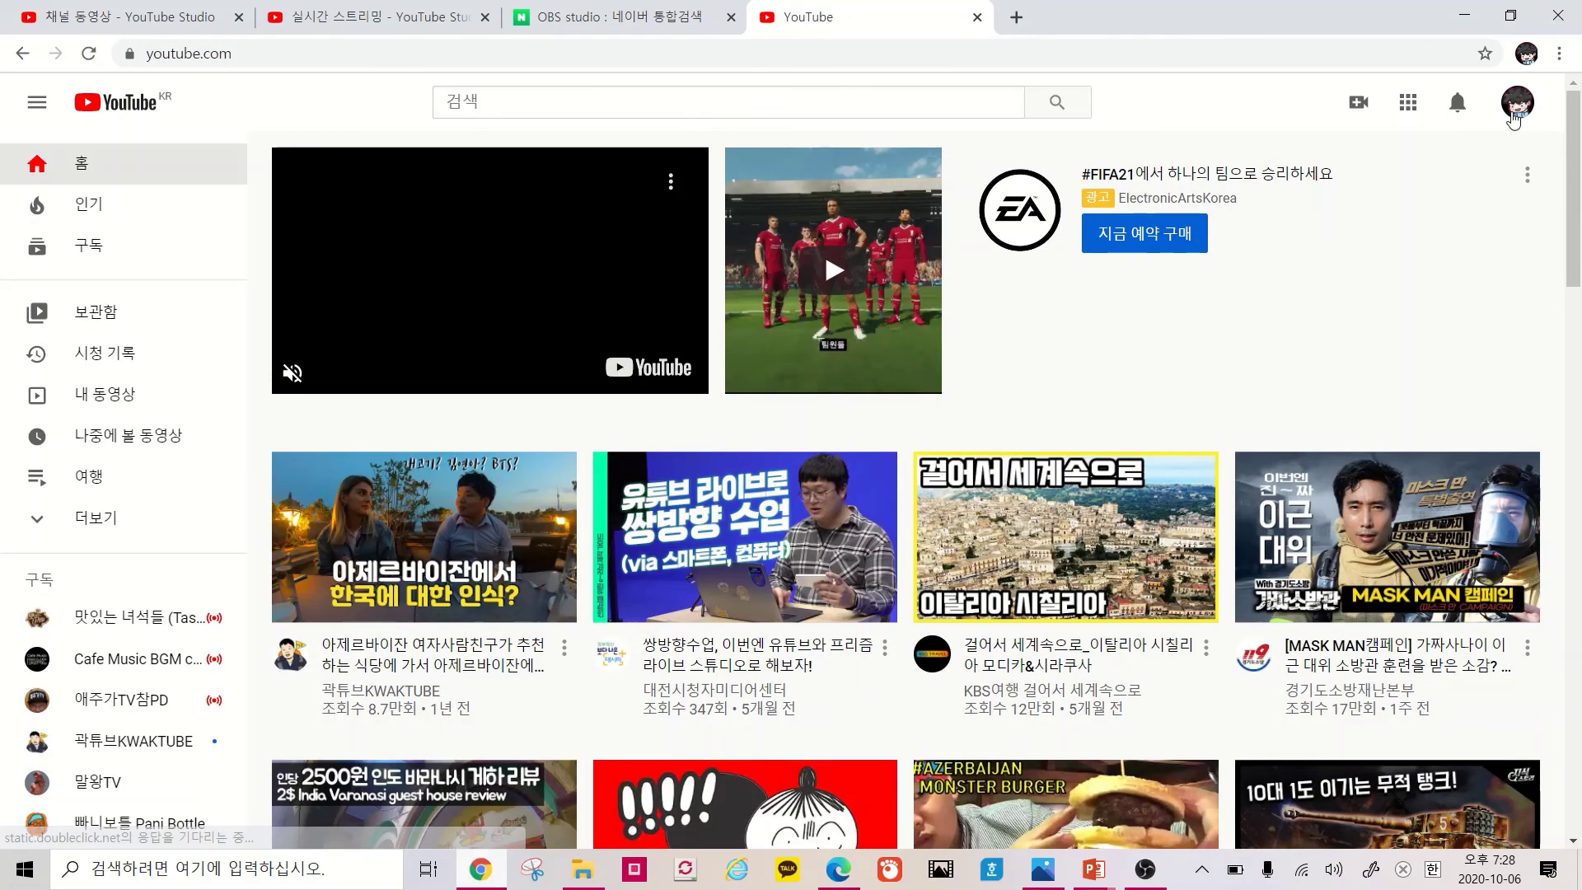
click(1514, 115)
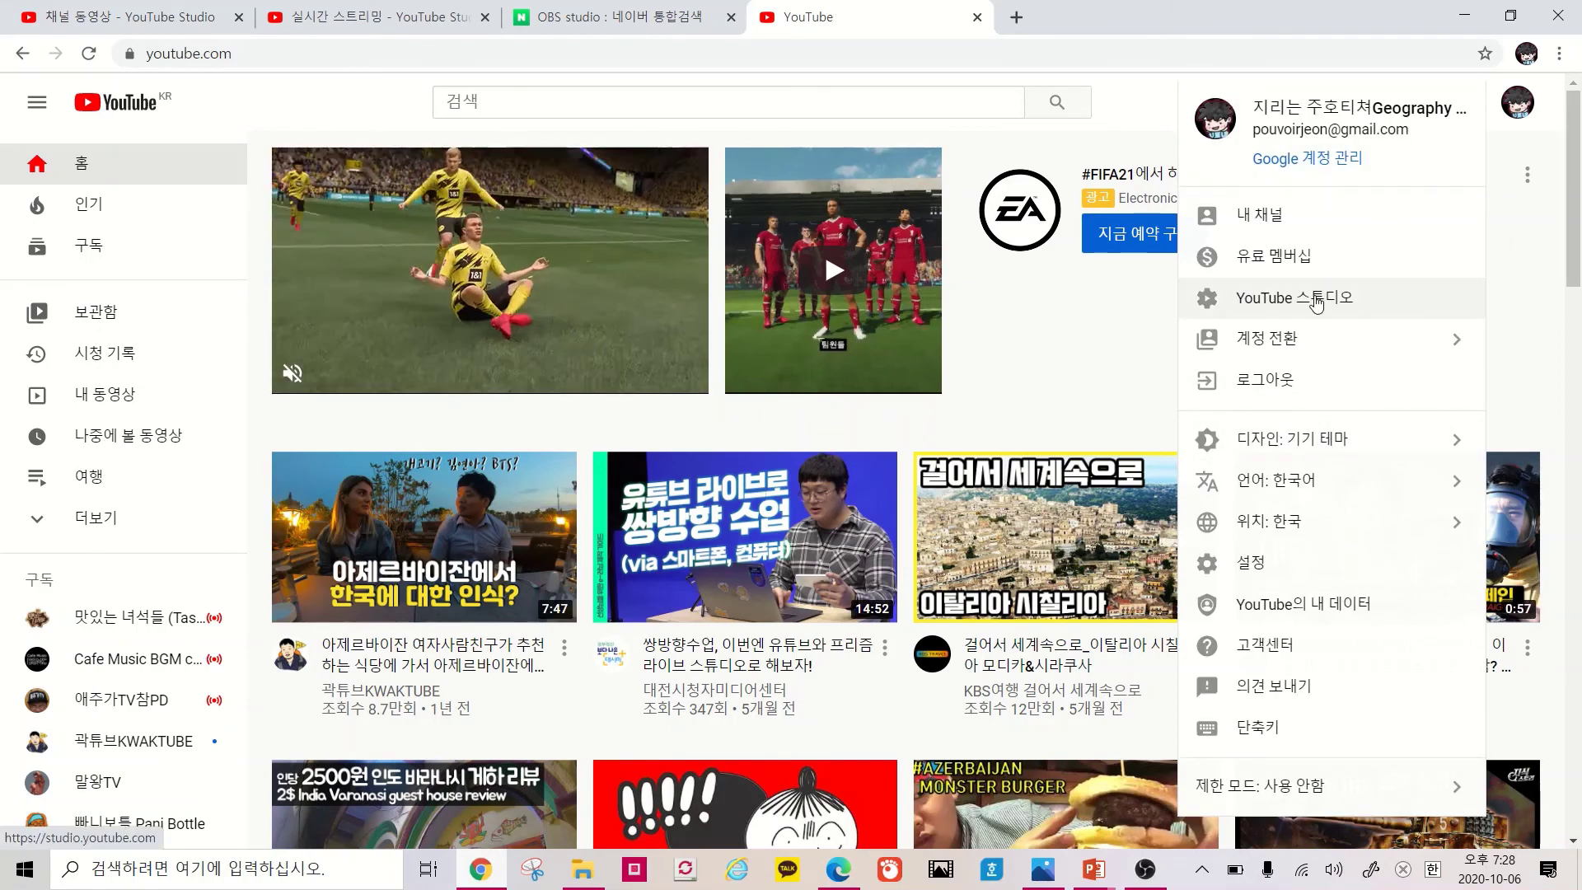
List the channel's live streams and open the 3:43 1학년 사회 8.1. 문화의 이해 replay's details
click(1069, 283)
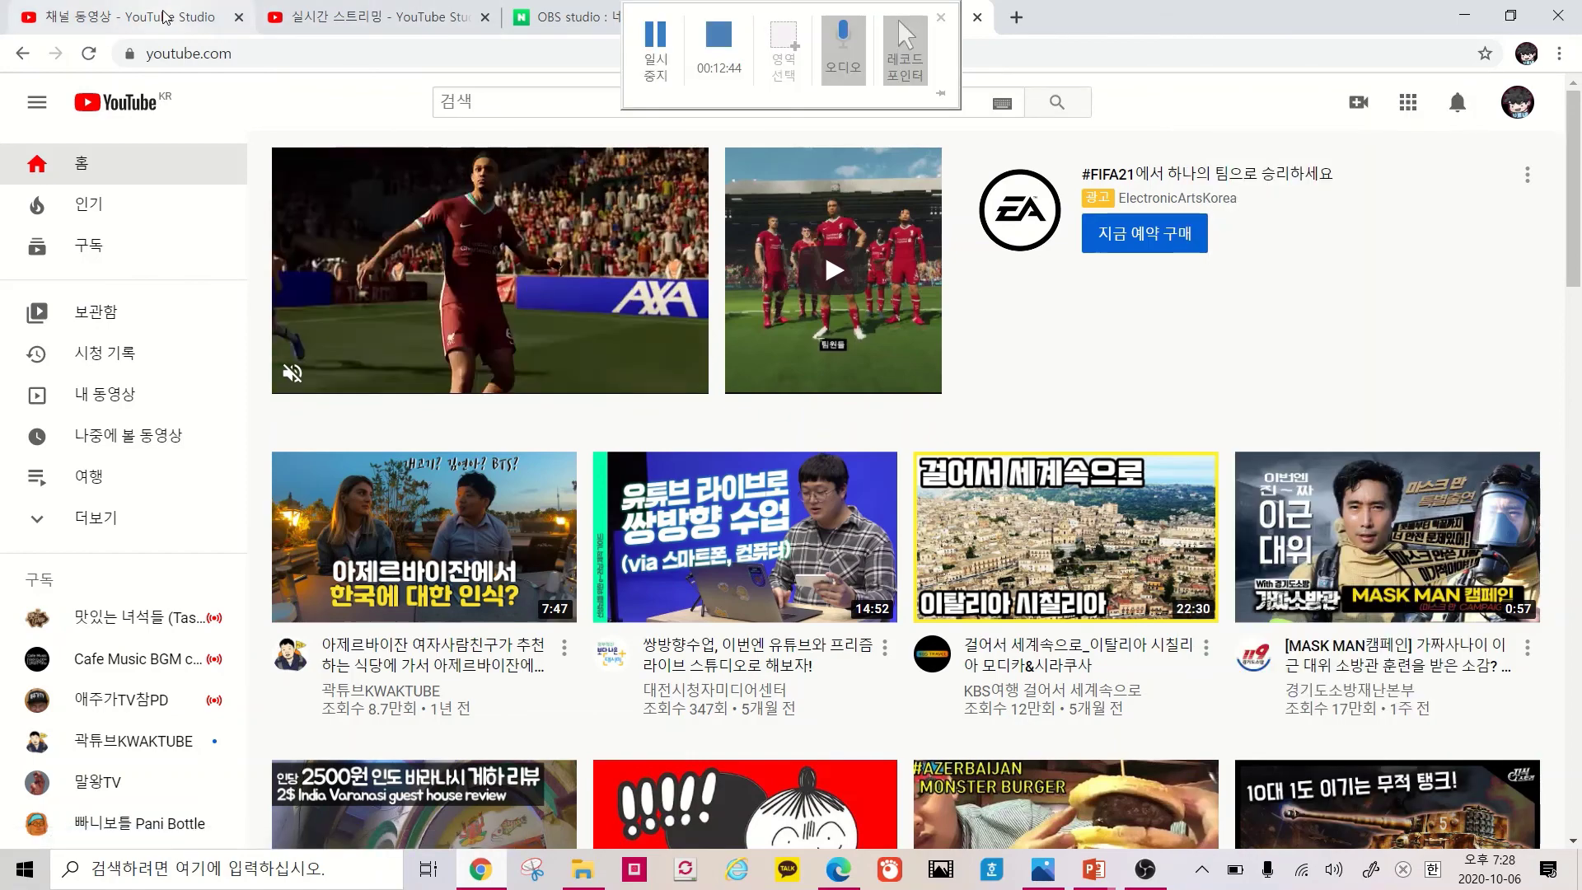
click(124, 17)
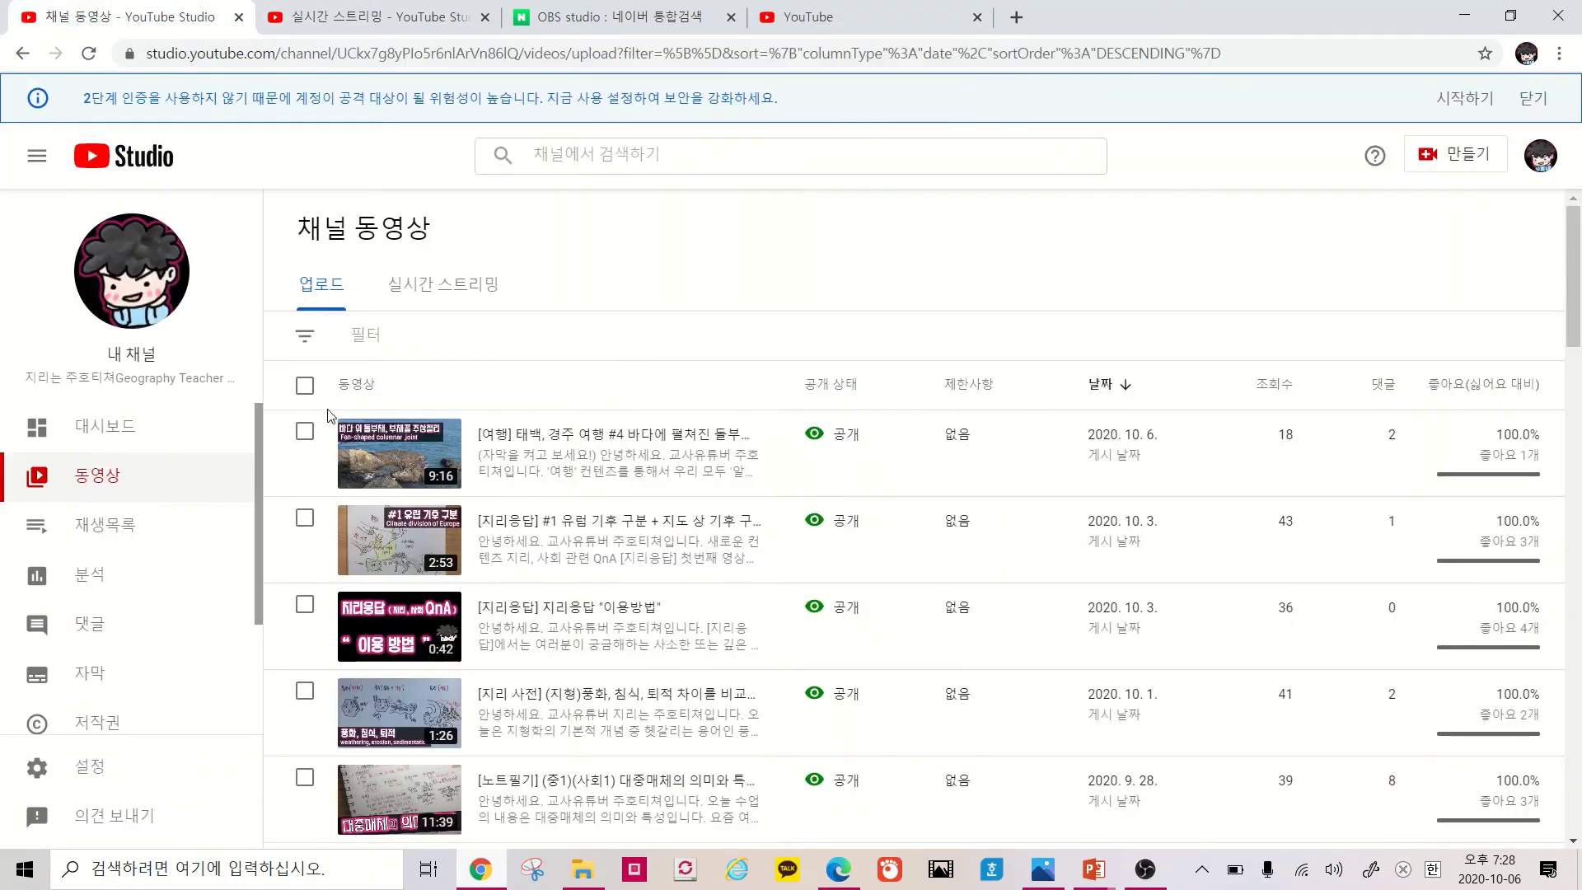
scroll(327, 415, down, 7)
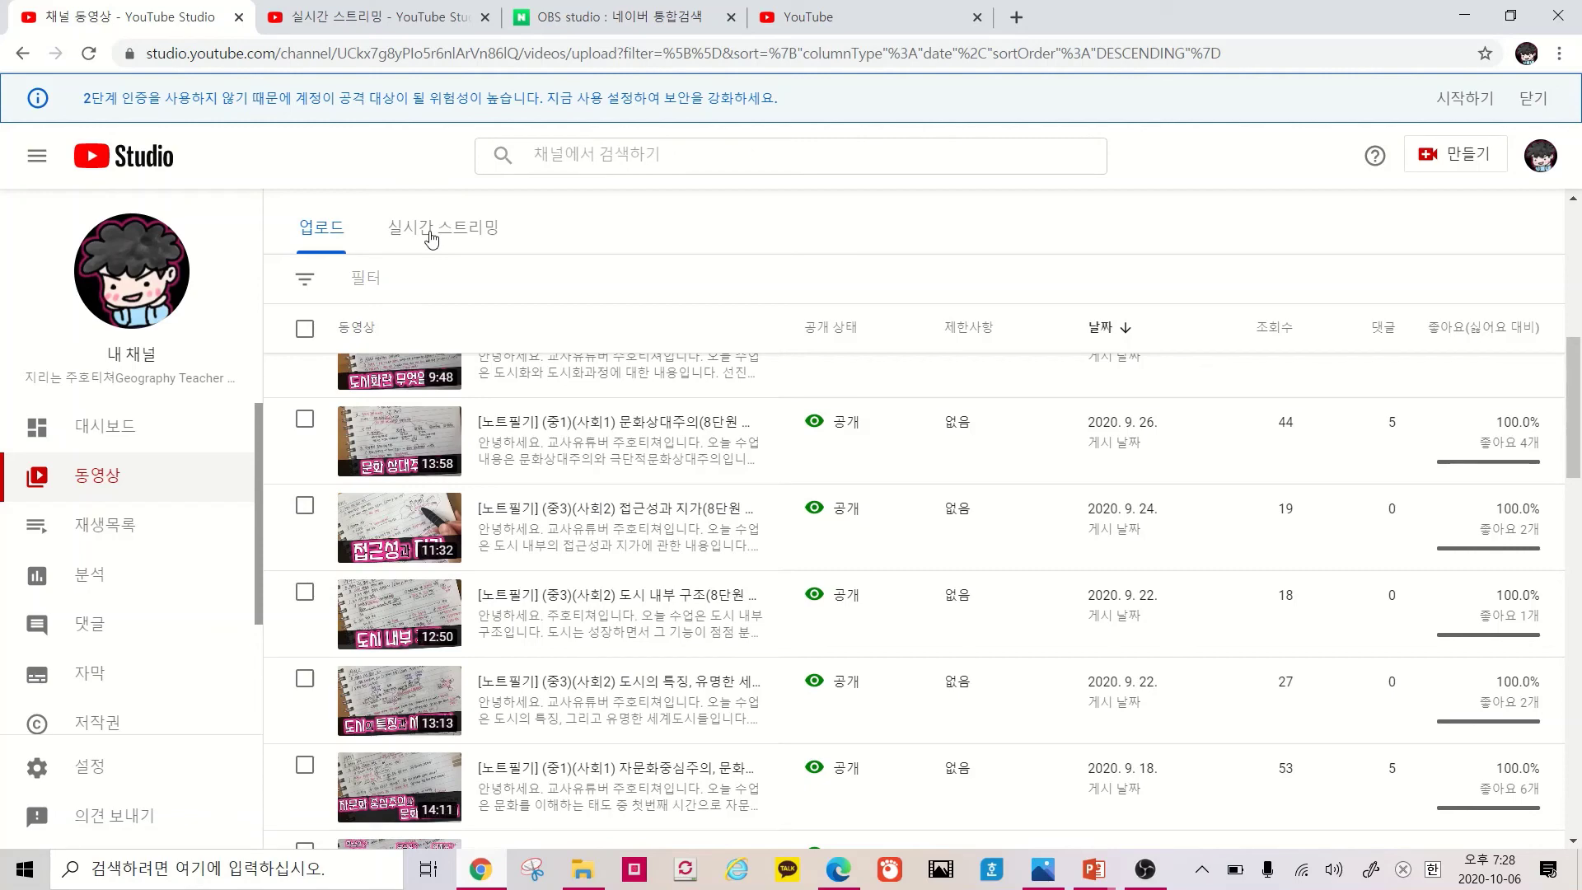
click(430, 239)
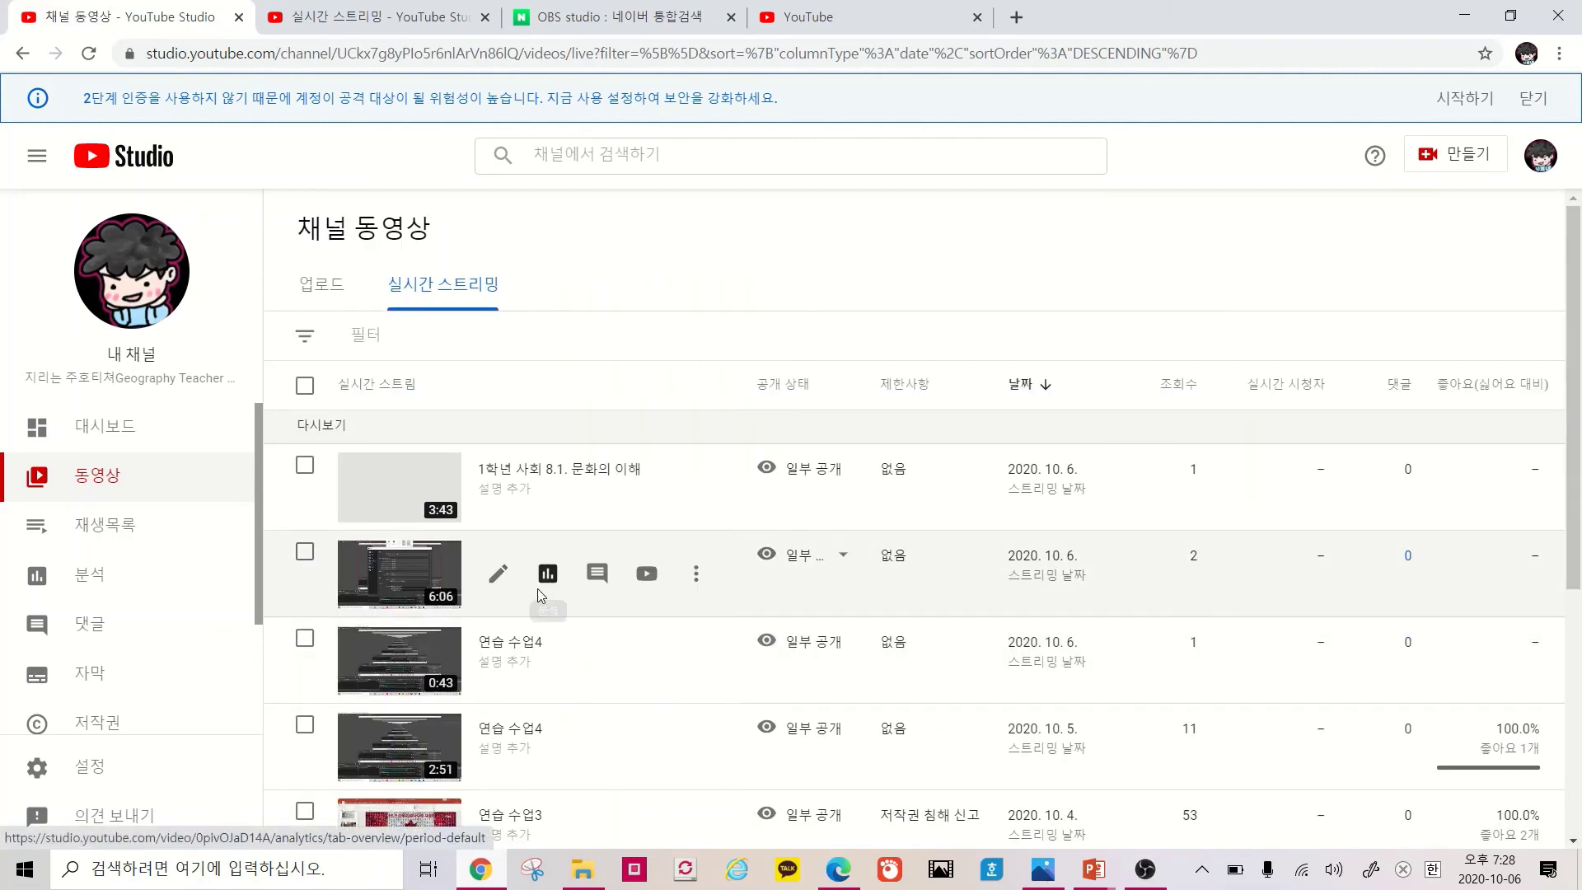
scroll(539, 635, down, 2)
scroll(534, 611, down, 3)
scroll(548, 527, up, 4)
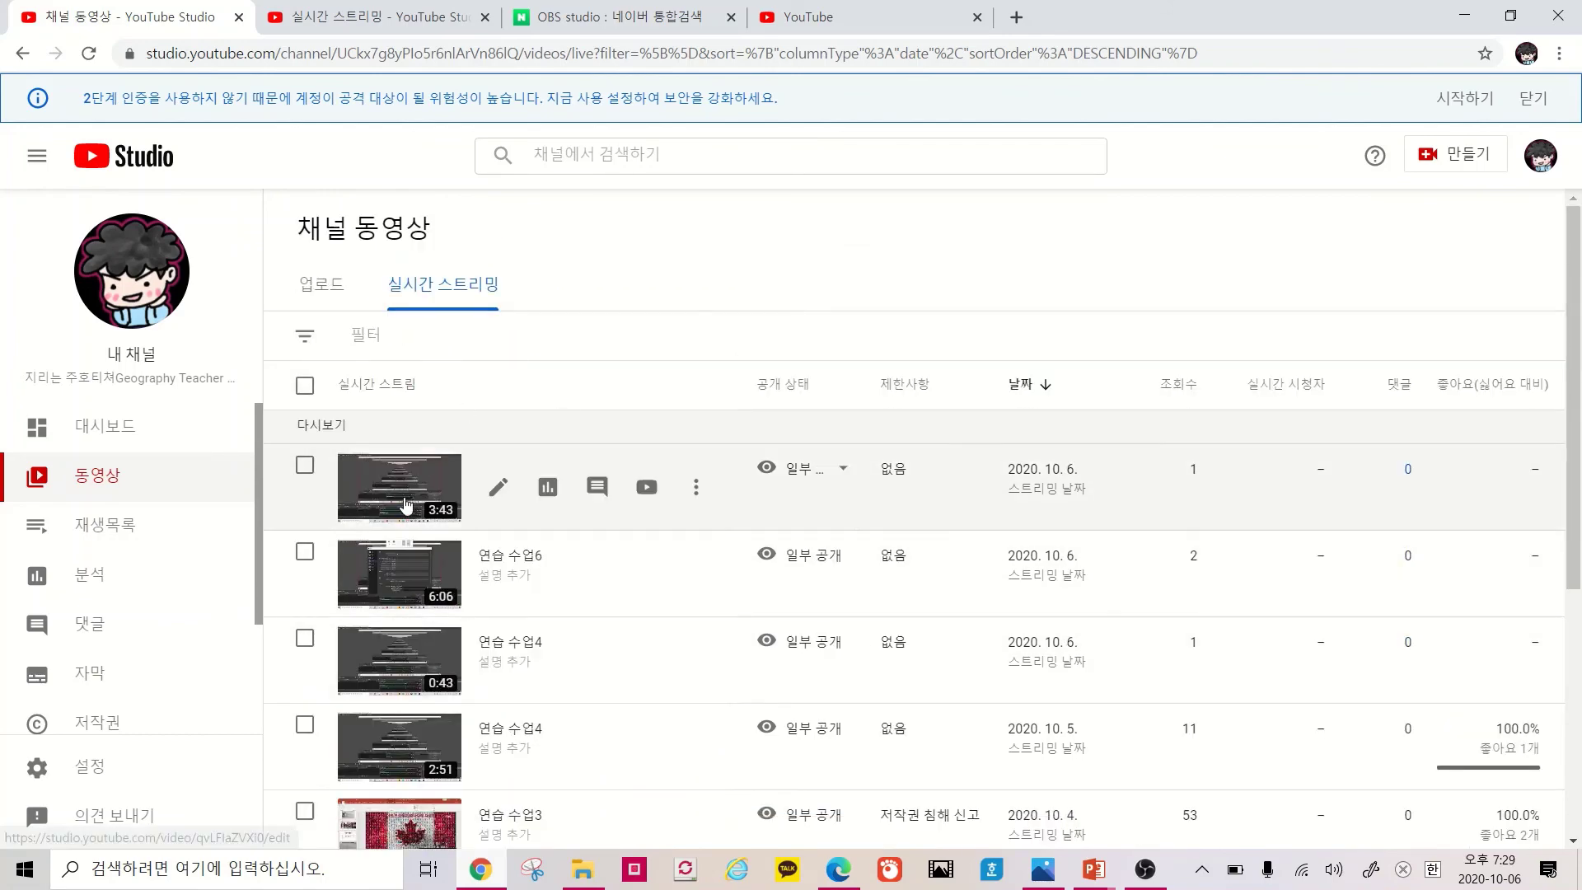
click(406, 505)
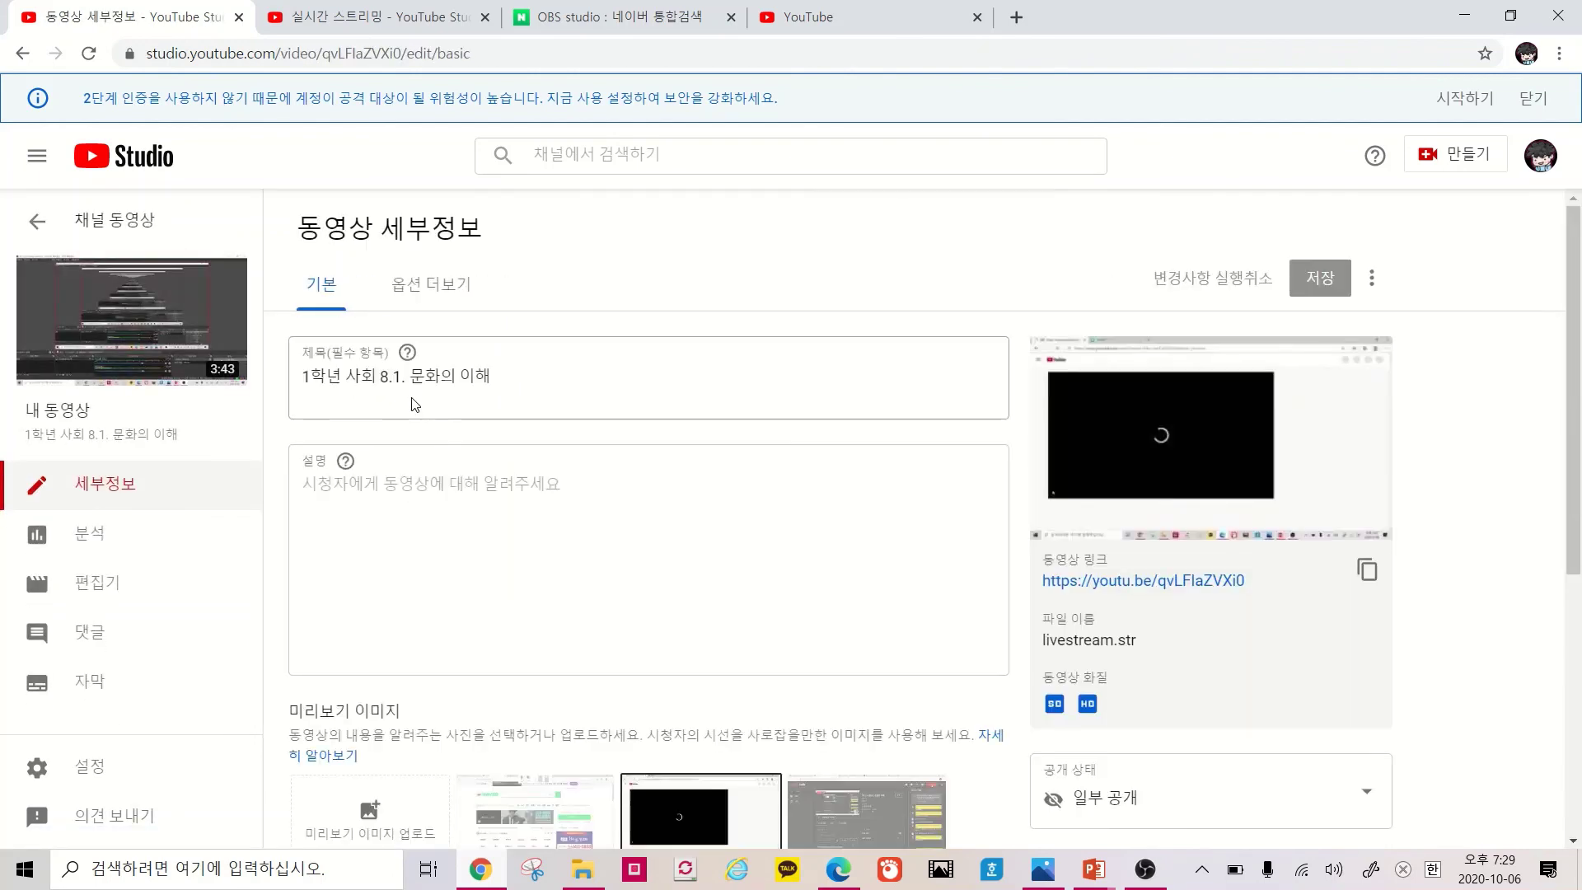
Watch the 1학년 사회 8.1. 문화의 이해 replay on YouTube, skipping ahead to 0:41 and then 1:07
click(147, 328)
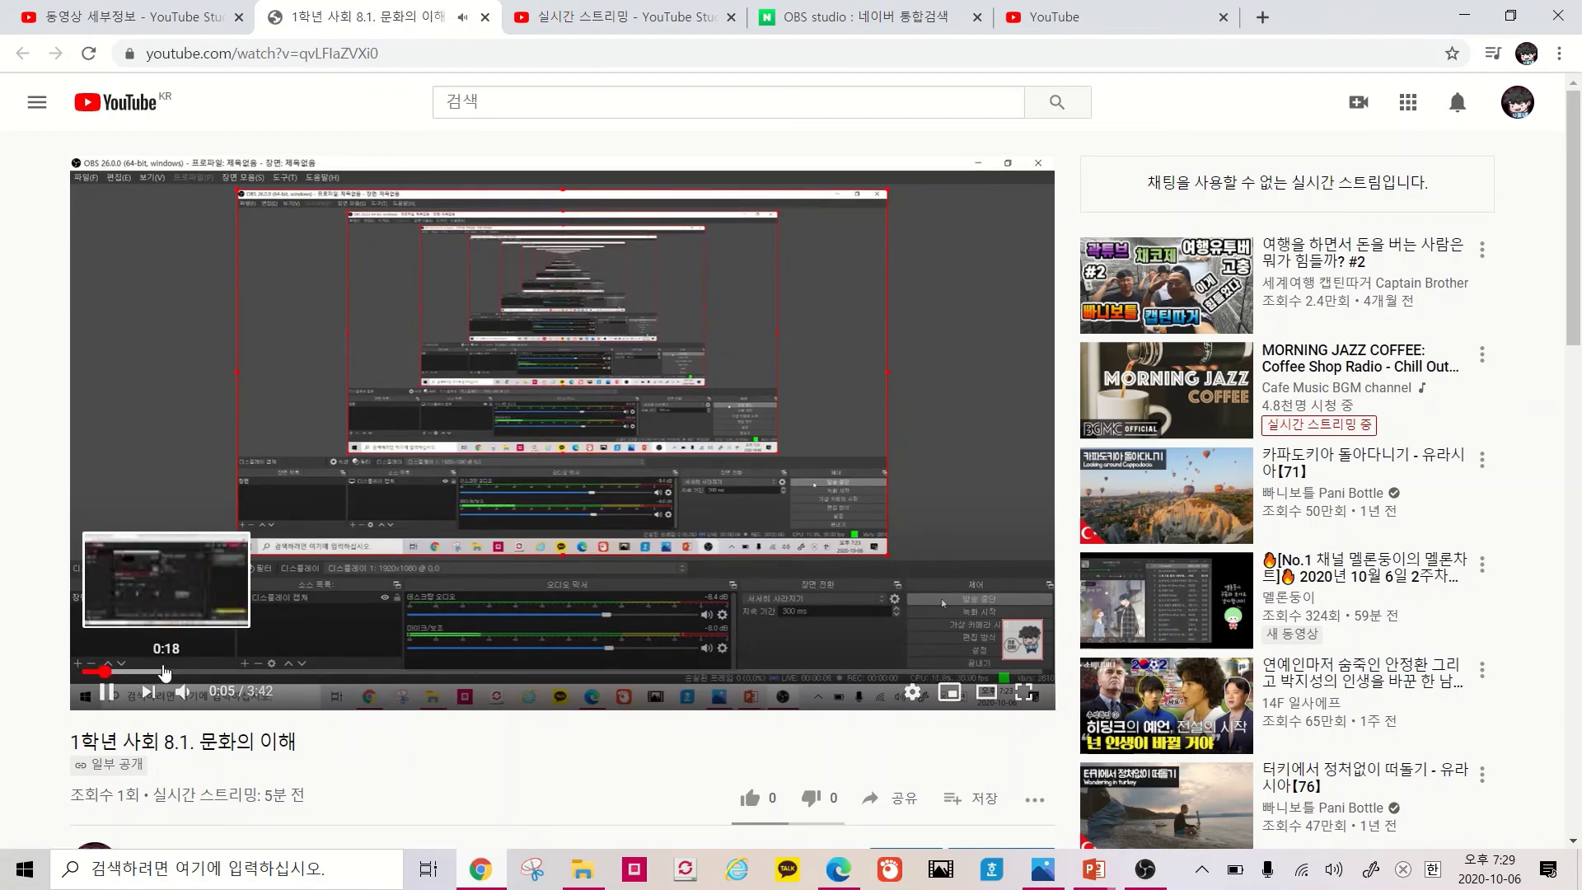
scroll(456, 622, down, 3)
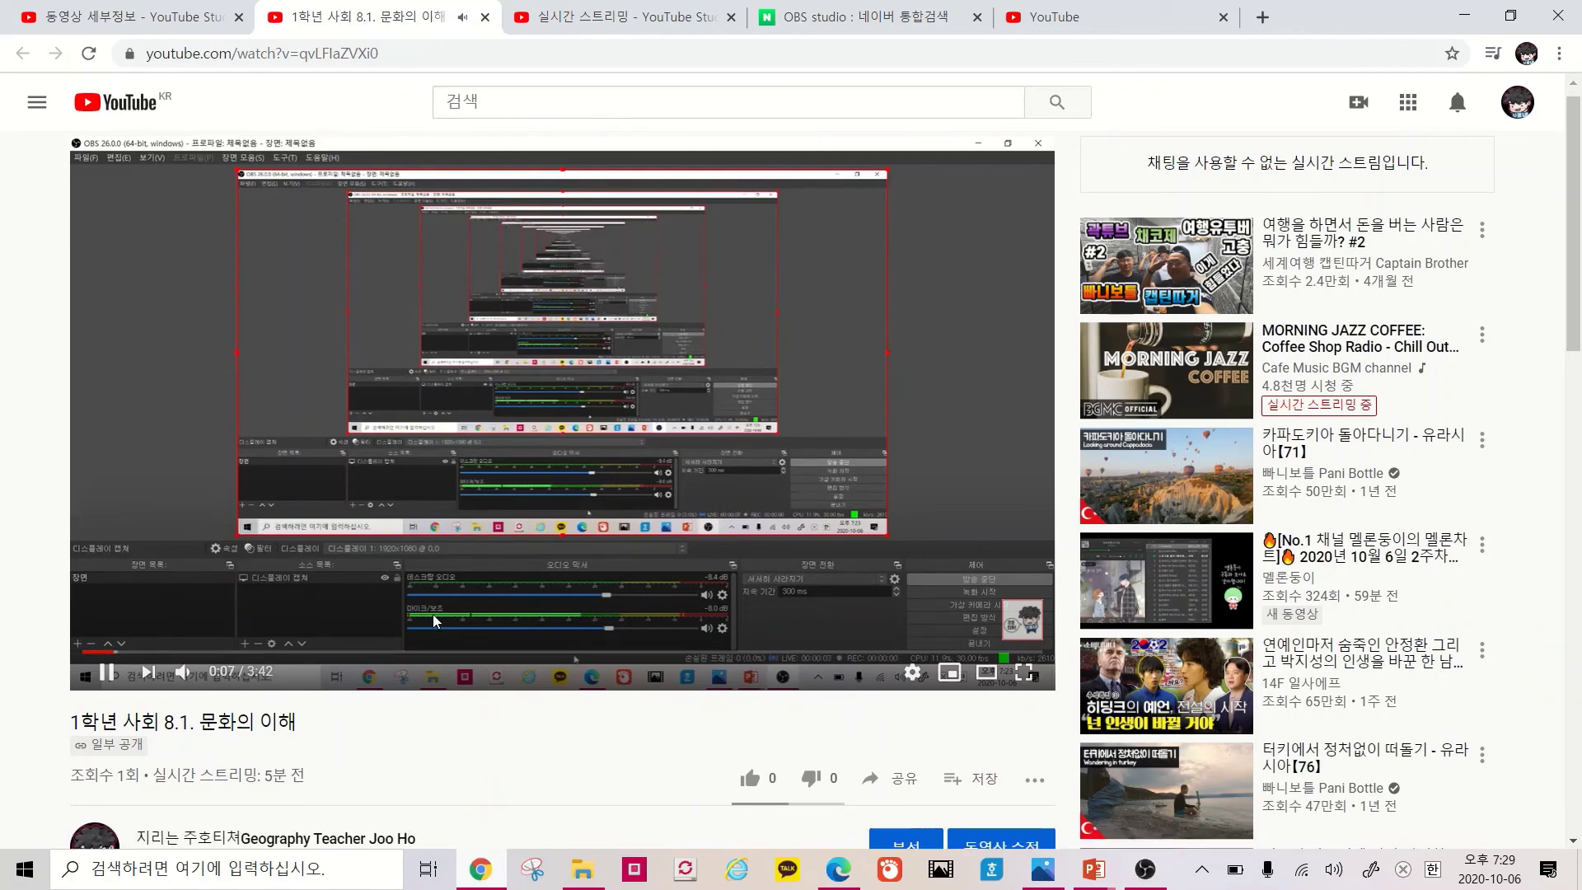
scroll(495, 614, up, 3)
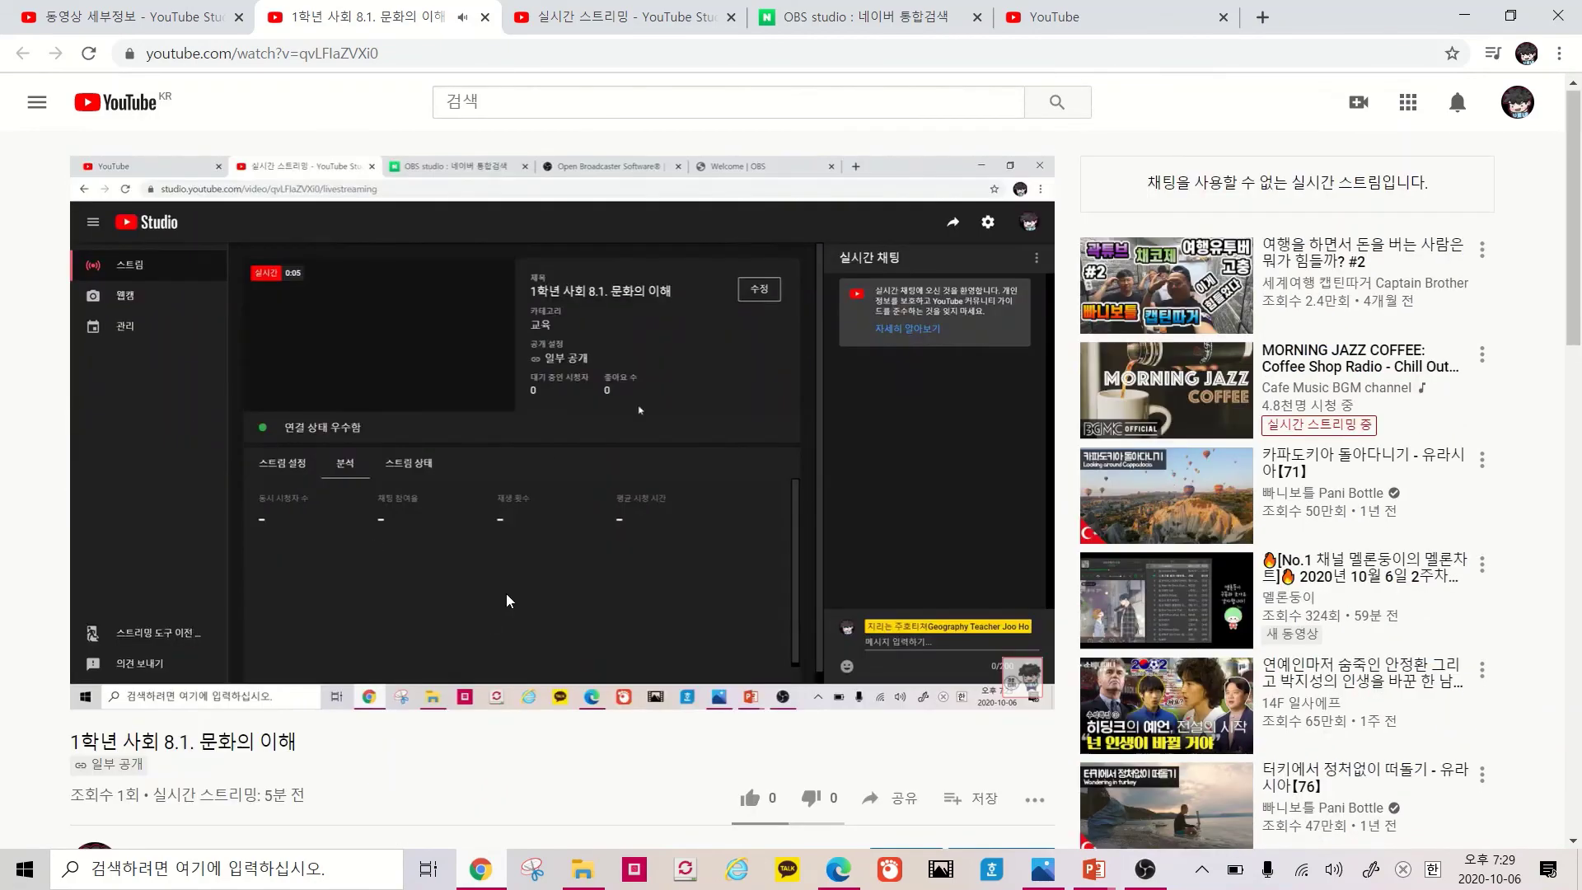
scroll(903, 628, down, 4)
scroll(708, 603, down, 1)
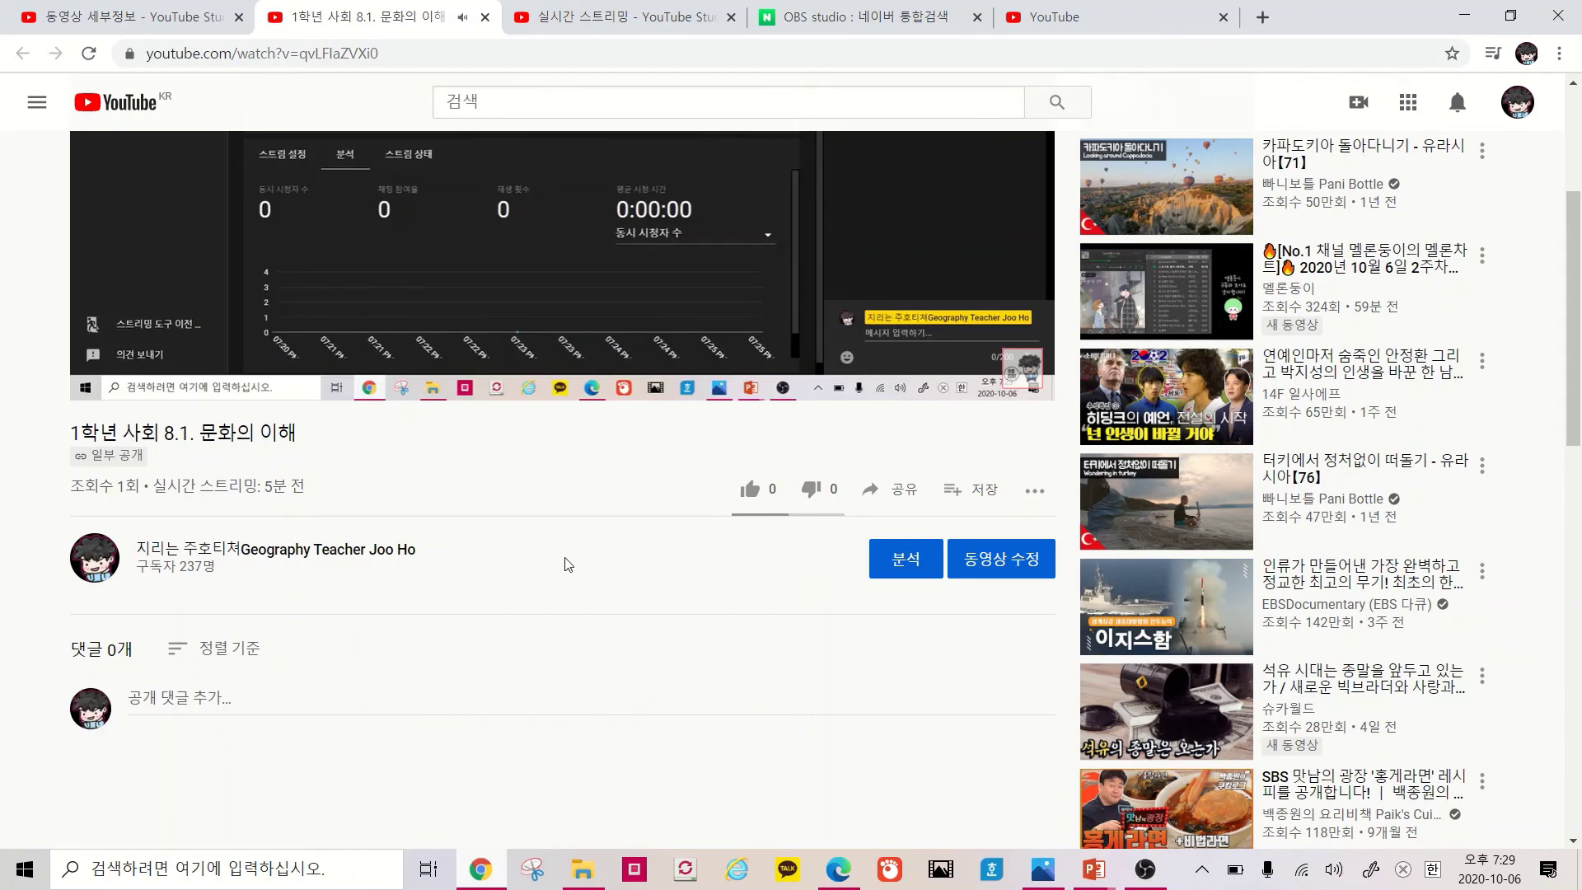
scroll(618, 624, up, 4)
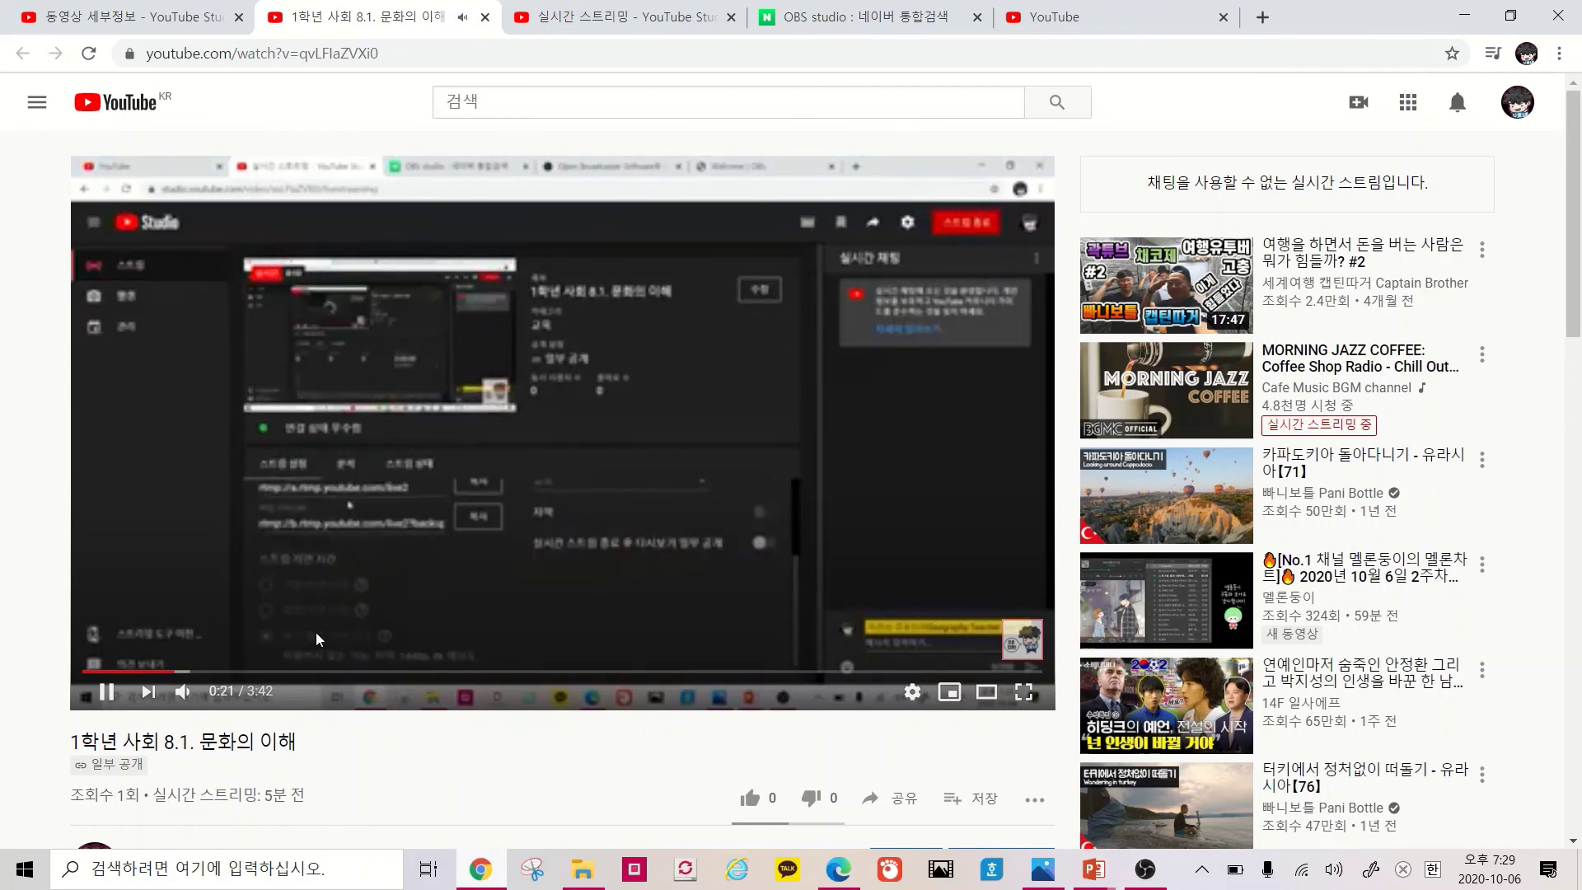
click(261, 672)
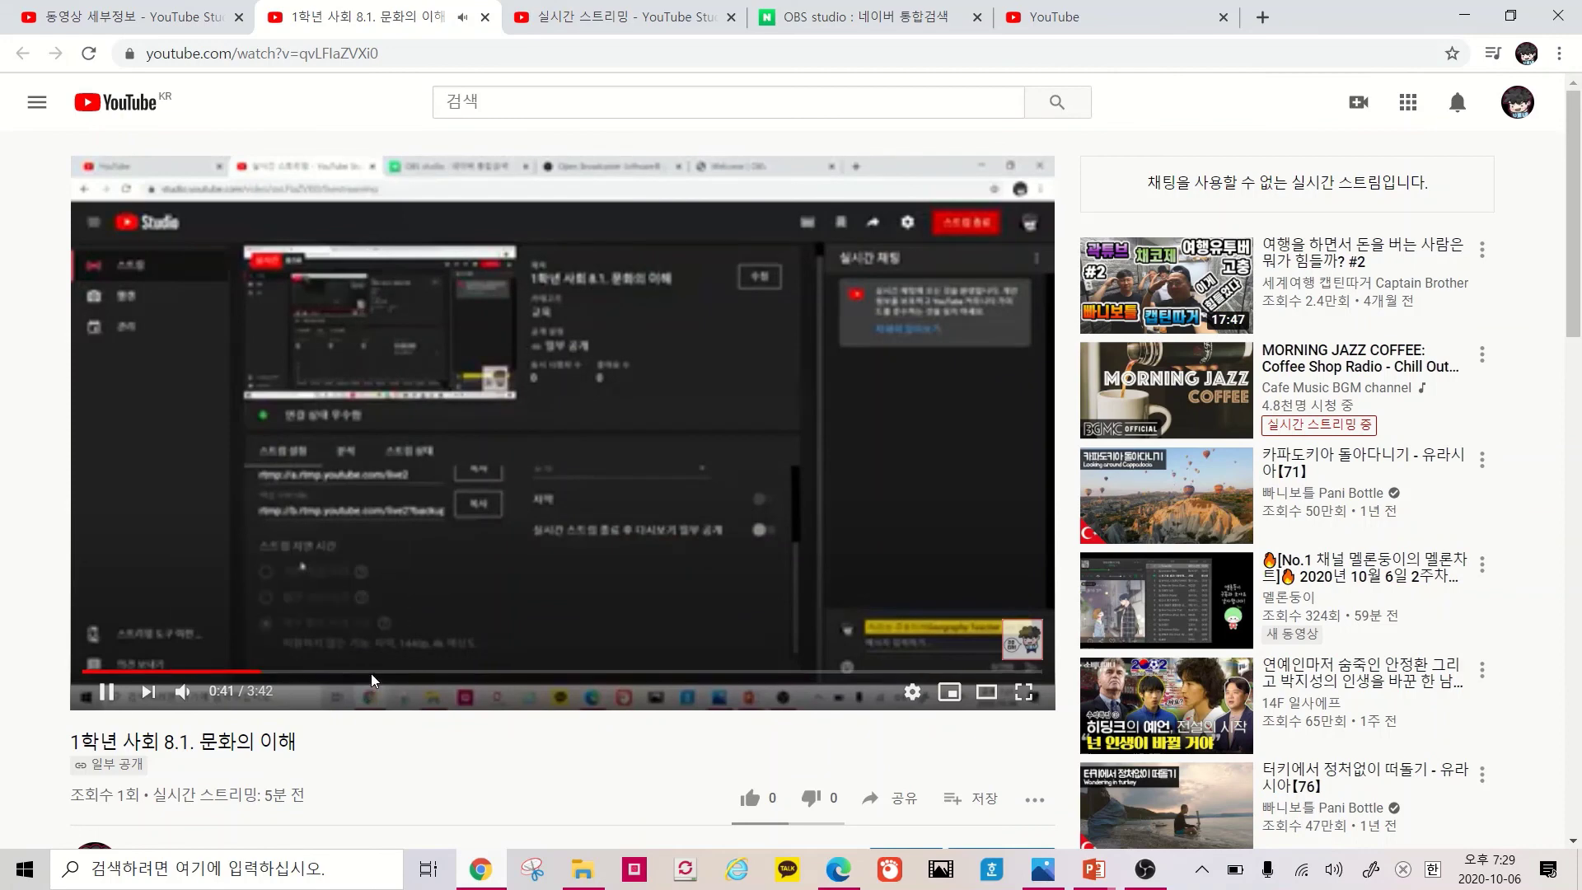
click(374, 672)
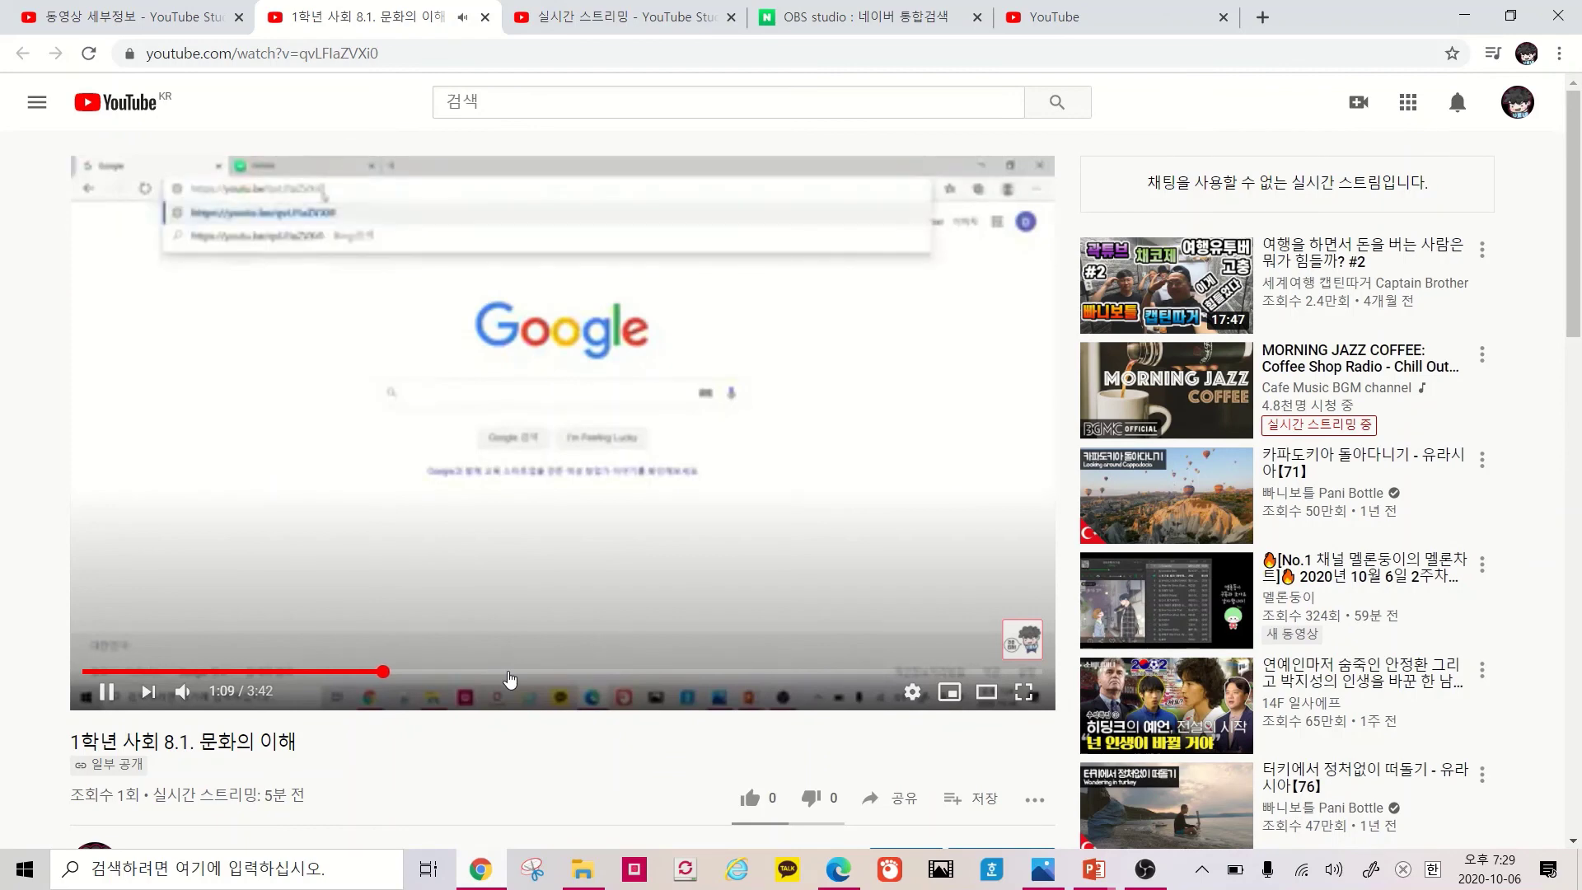
Skip the replay ahead to about 1:36 and pause it at 1:48
click(498, 672)
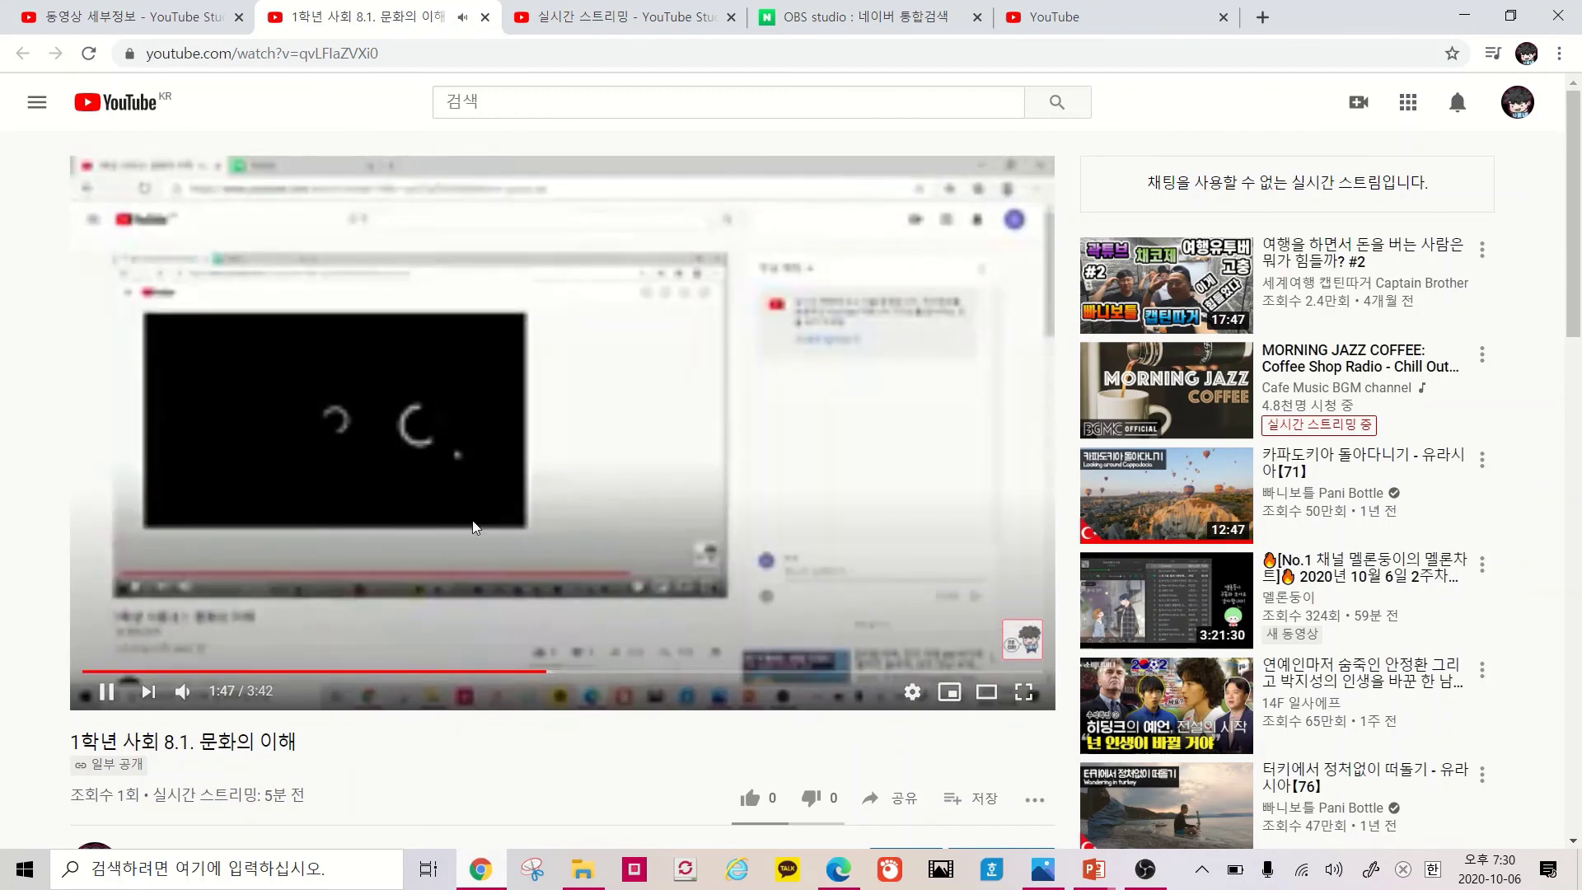
click(558, 456)
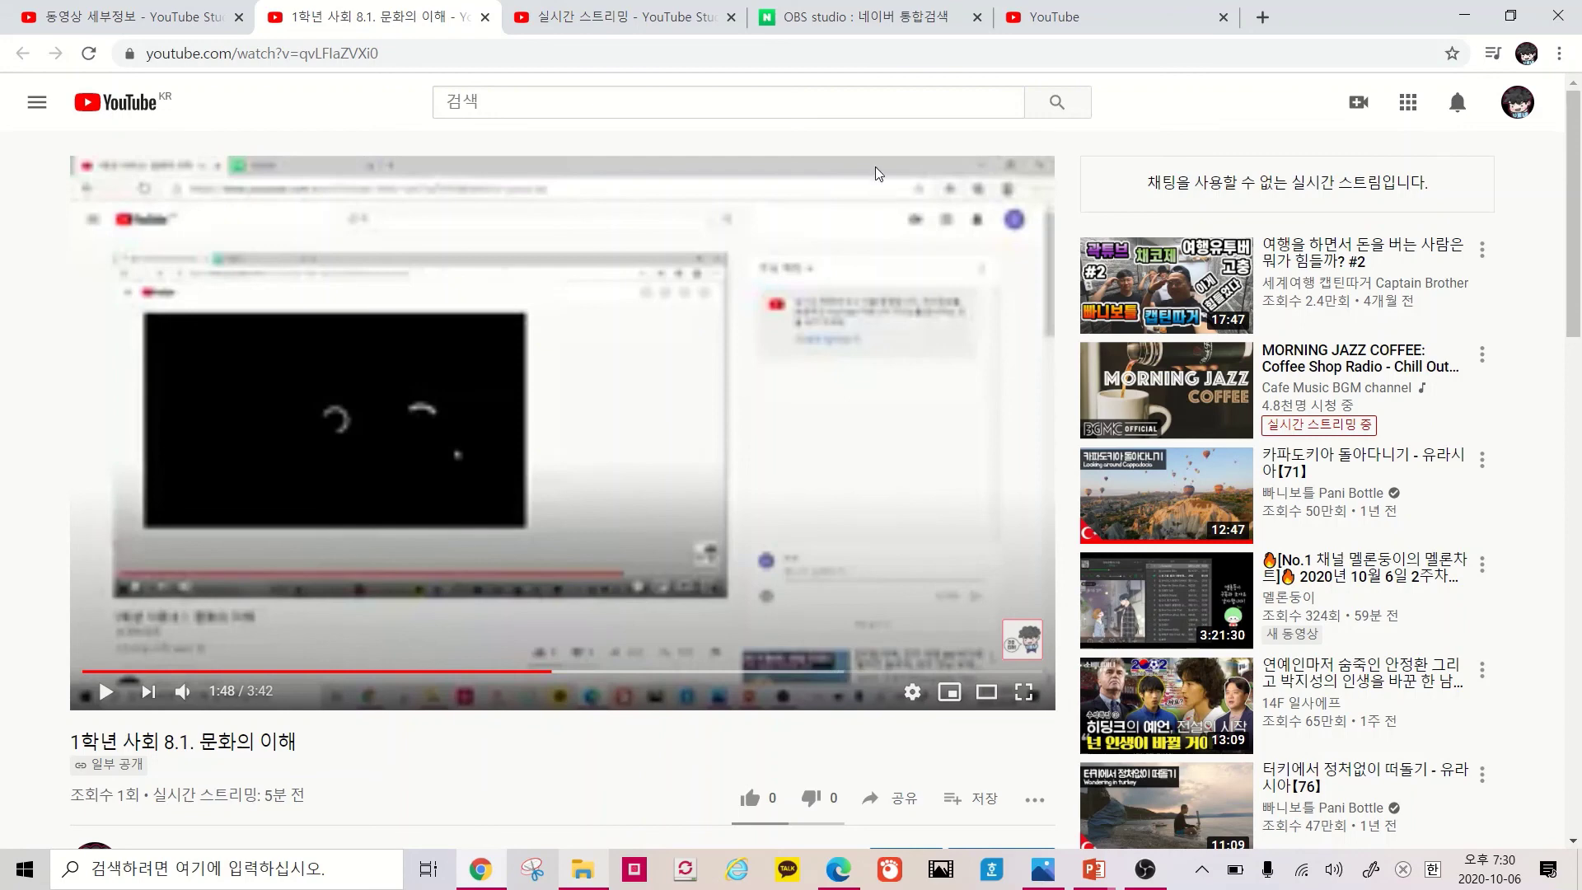
mouse_move(741, 17)
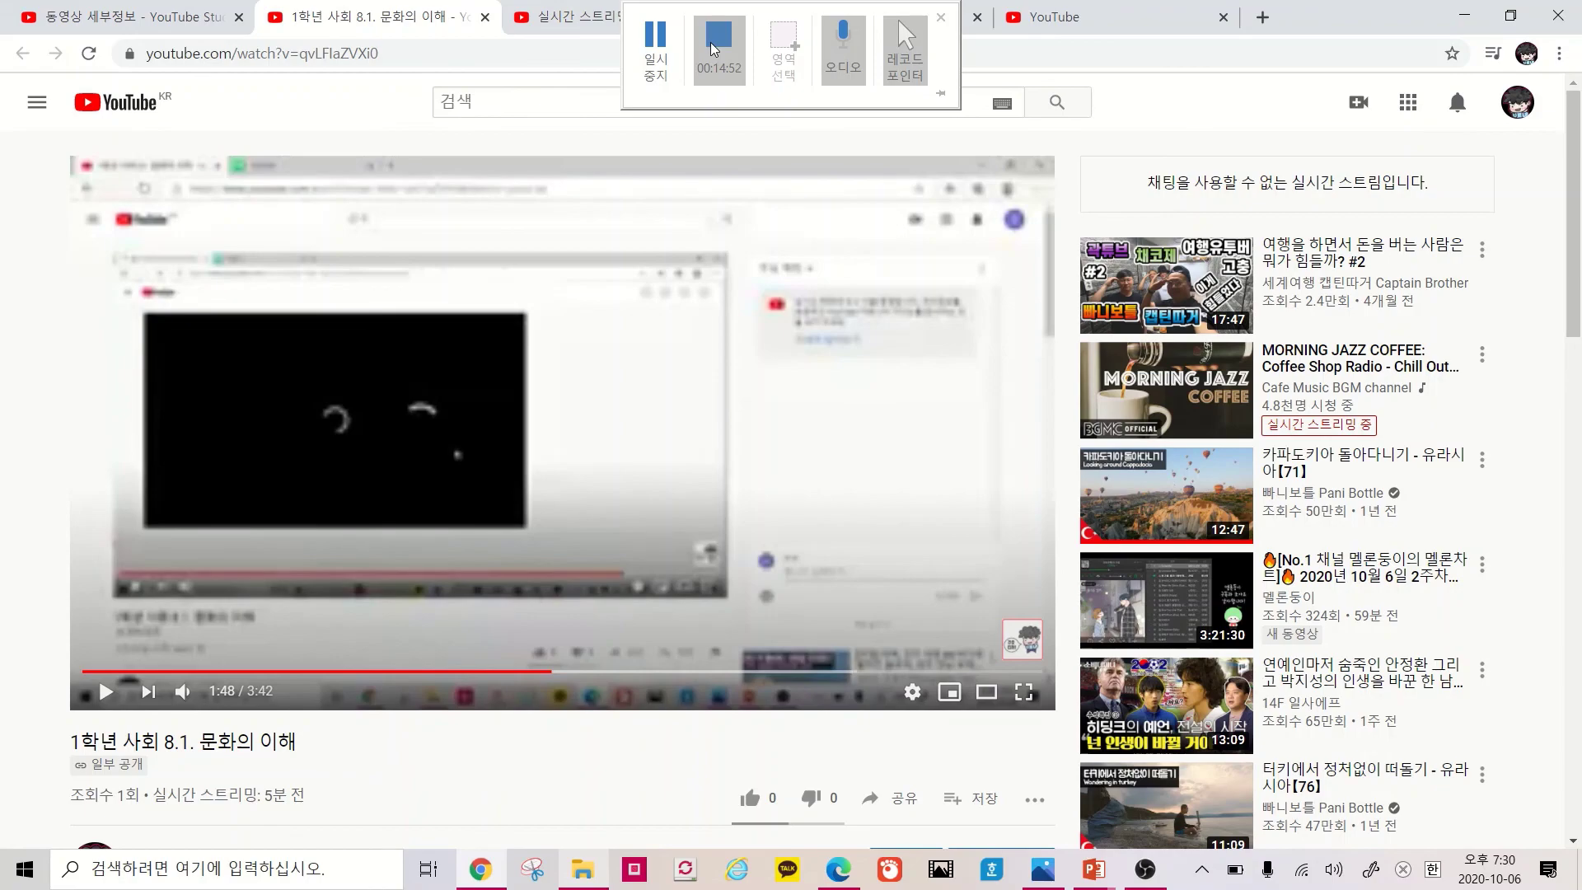
click(713, 48)
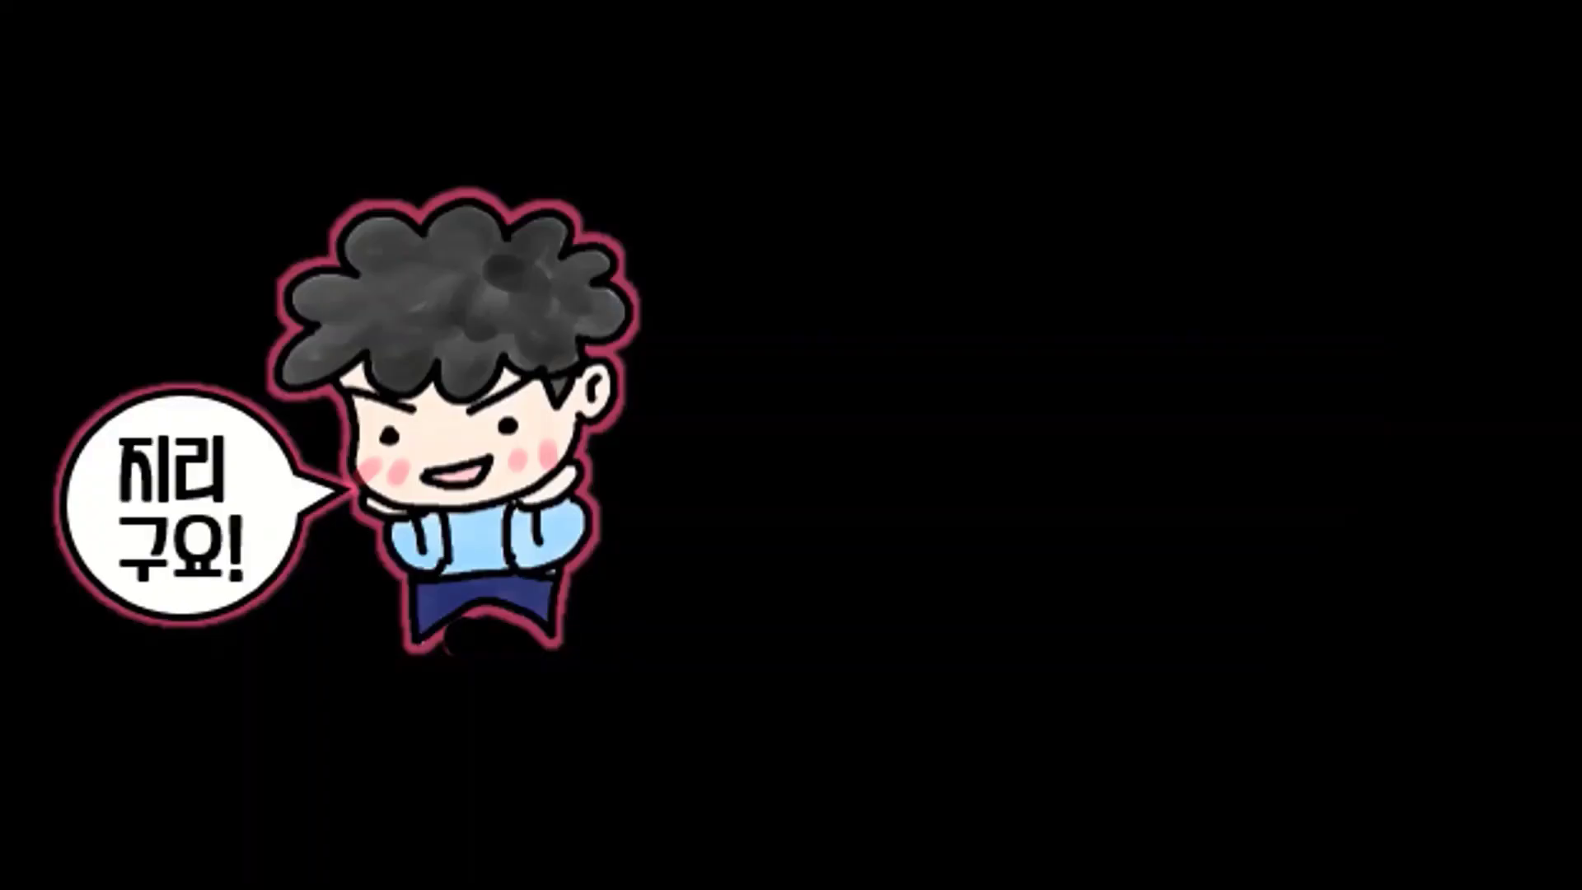